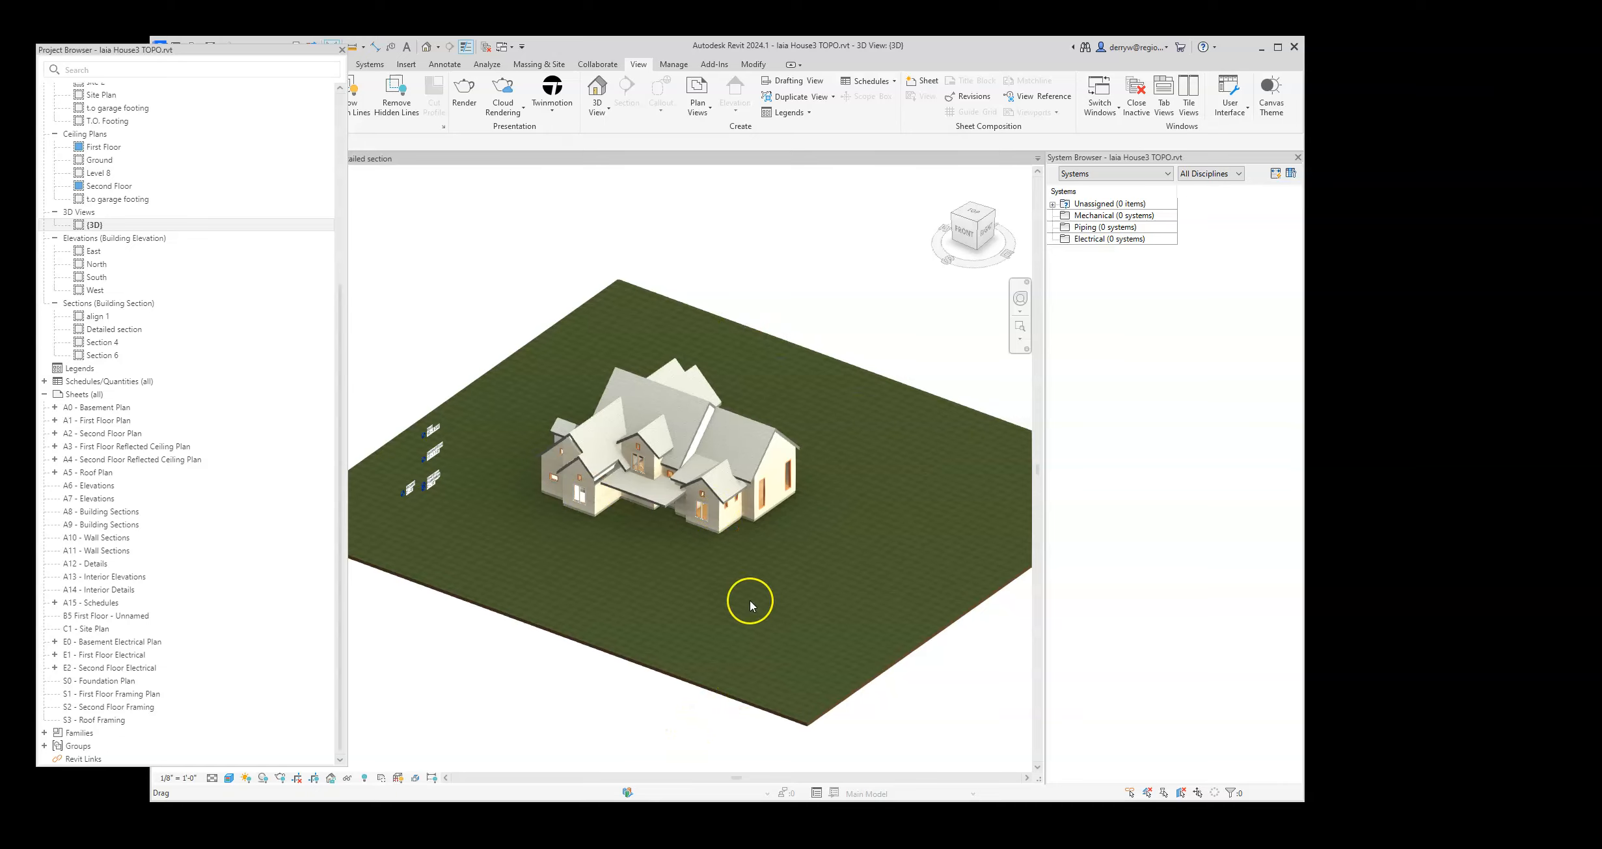
- Delete the toposolid under the house and turn the 3D view to look straight down from the top
click(801, 720)
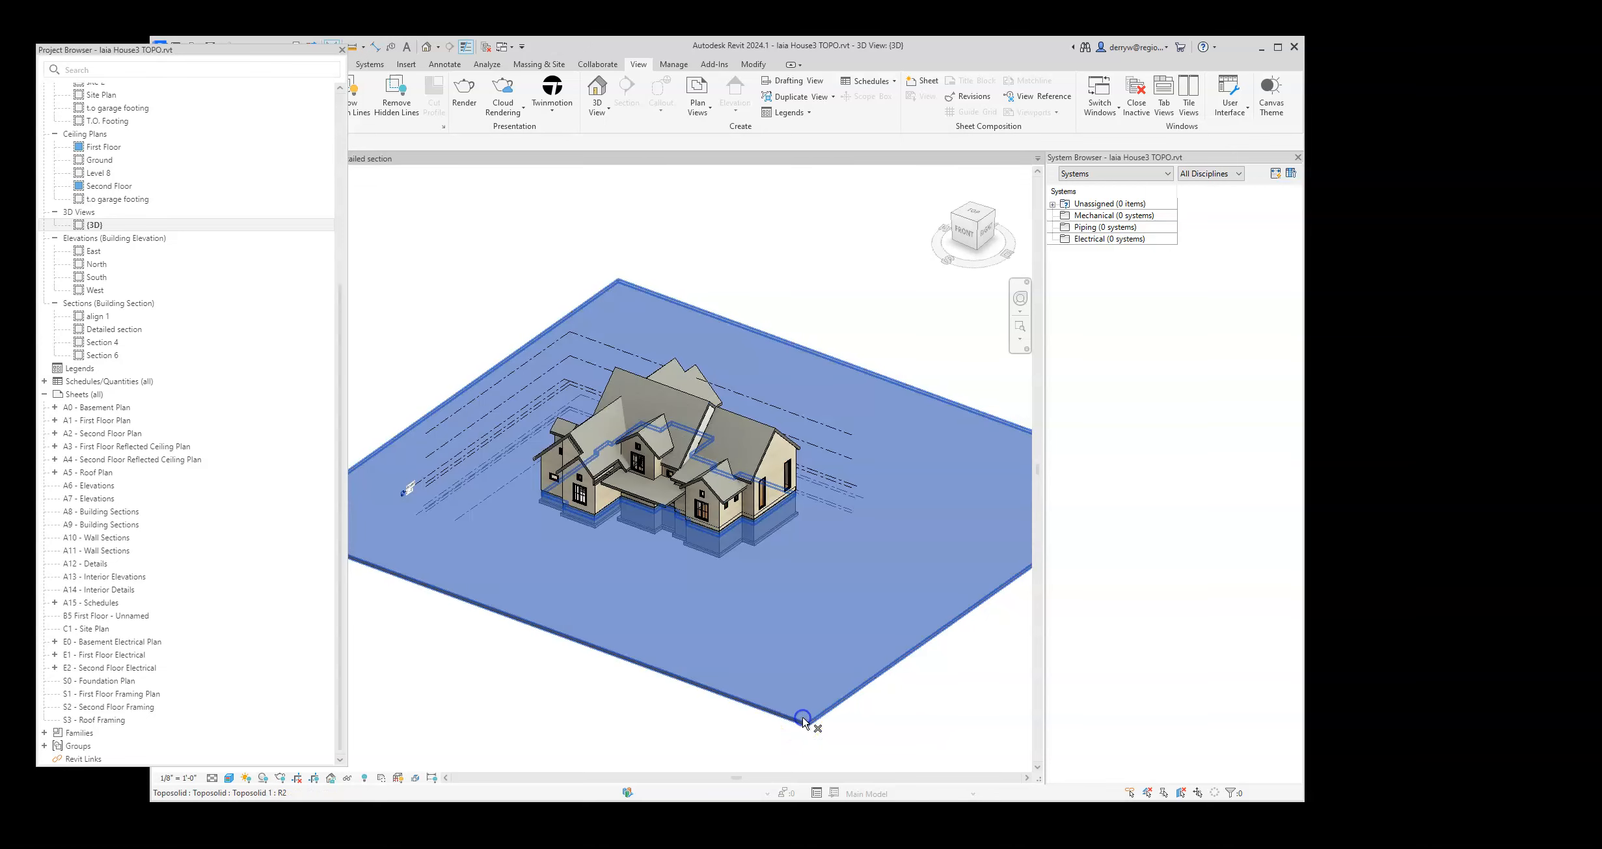
key(Delete)
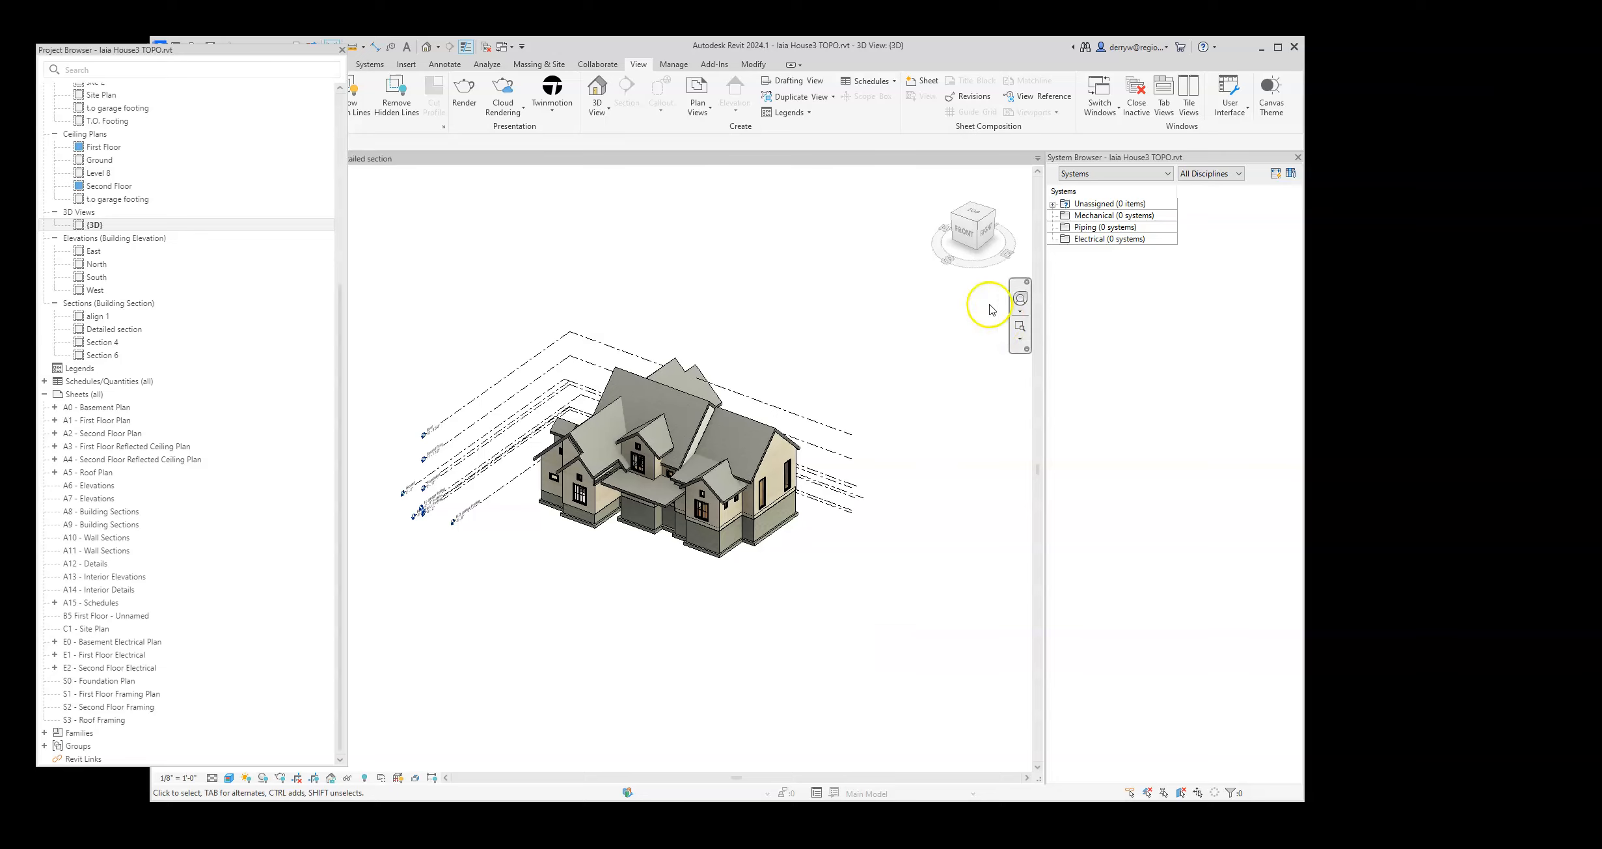
click(975, 215)
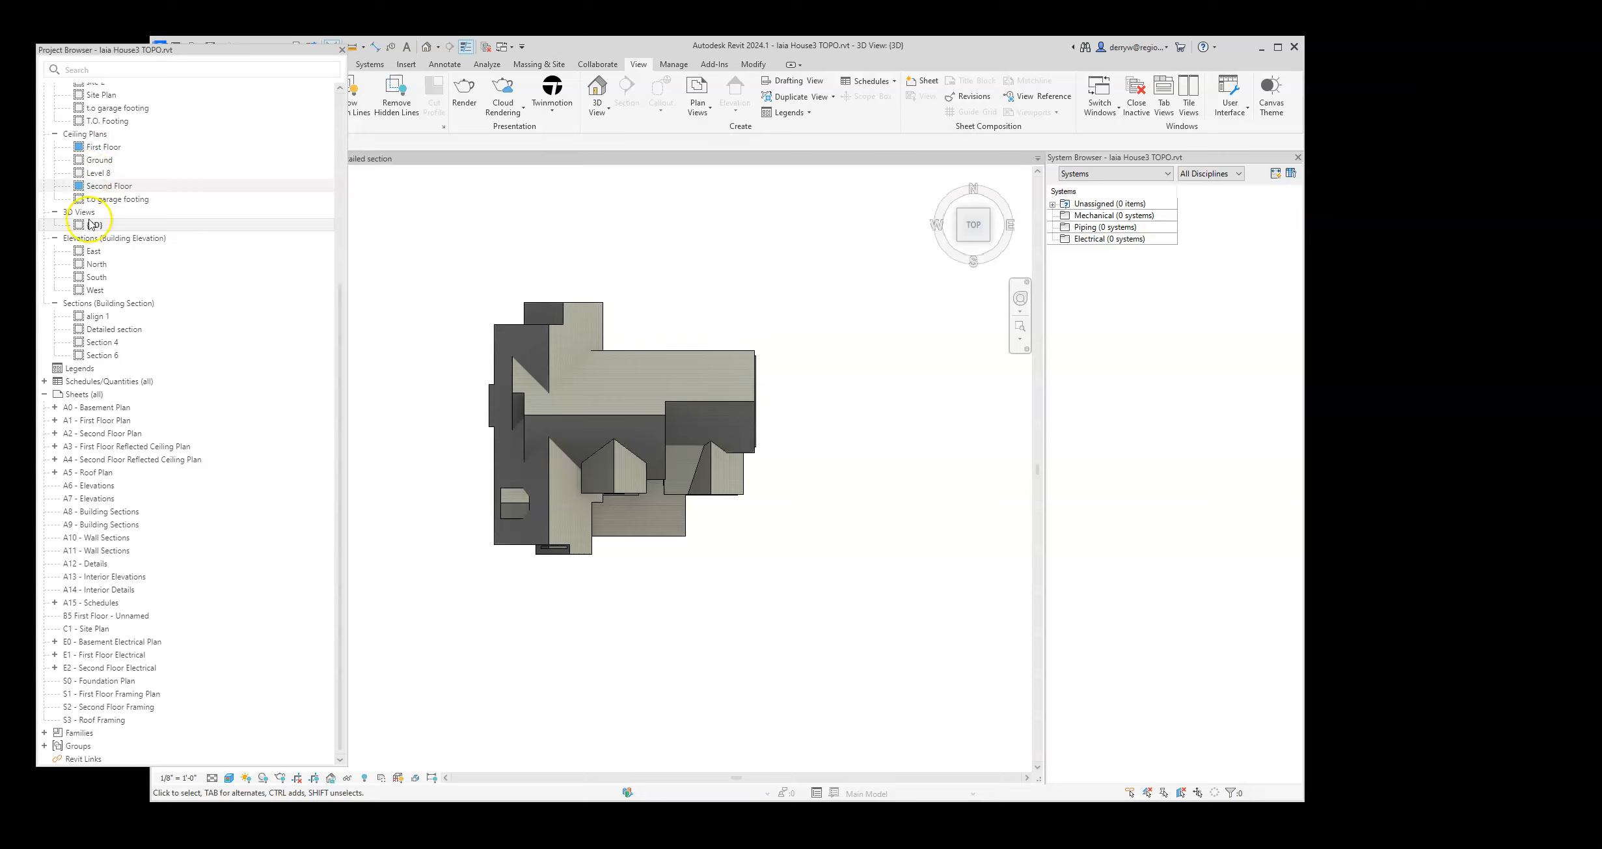
- Open the site 2 floor plan and focus it on the house
drag(338, 327, 335, 182)
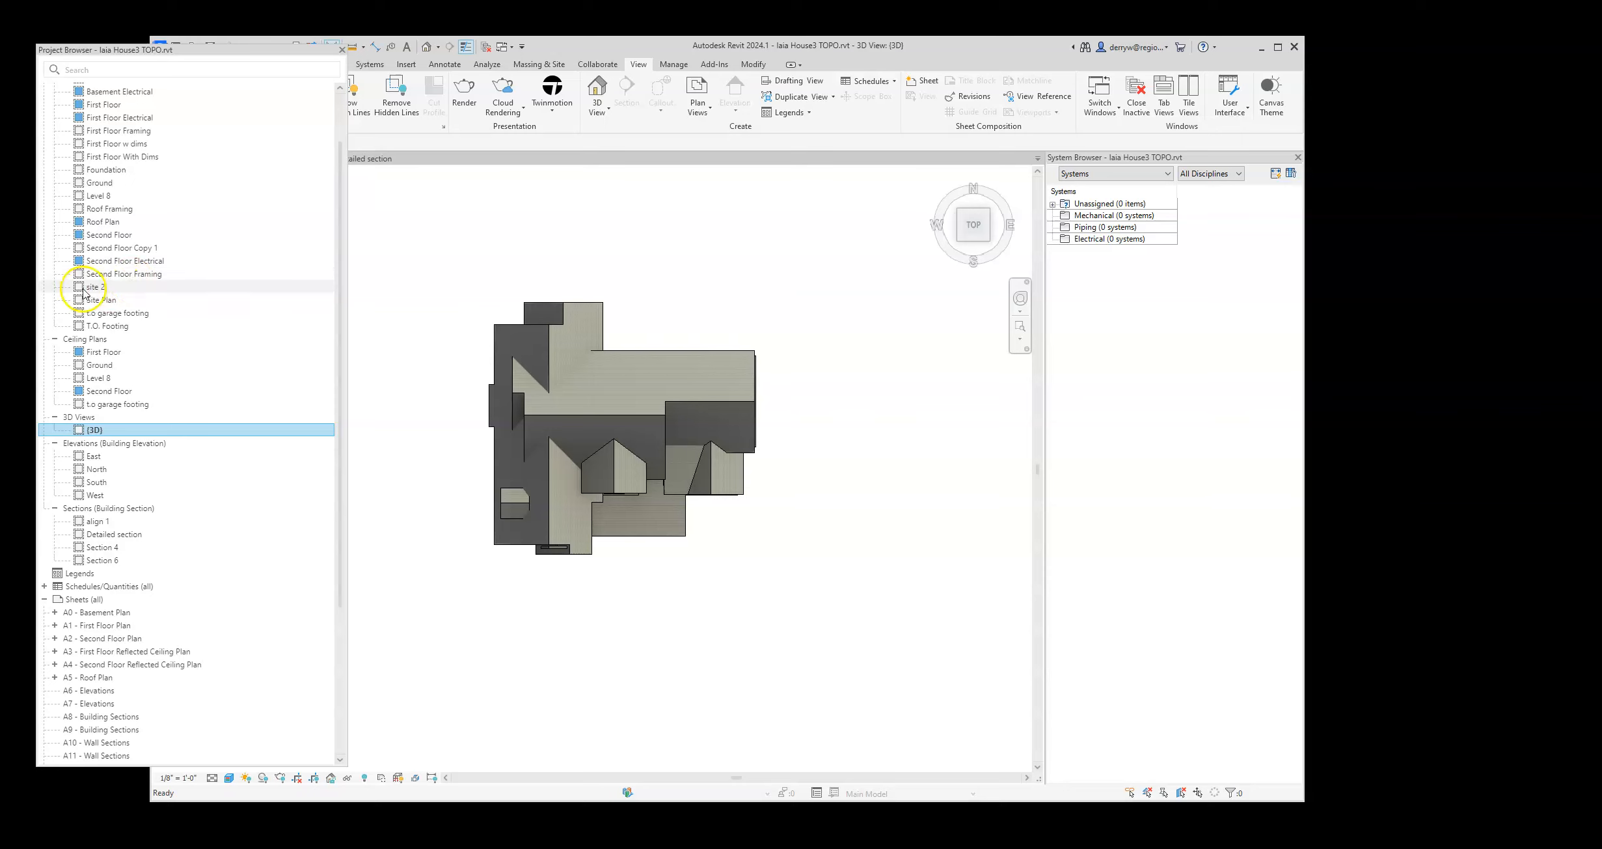
double_click(80, 291)
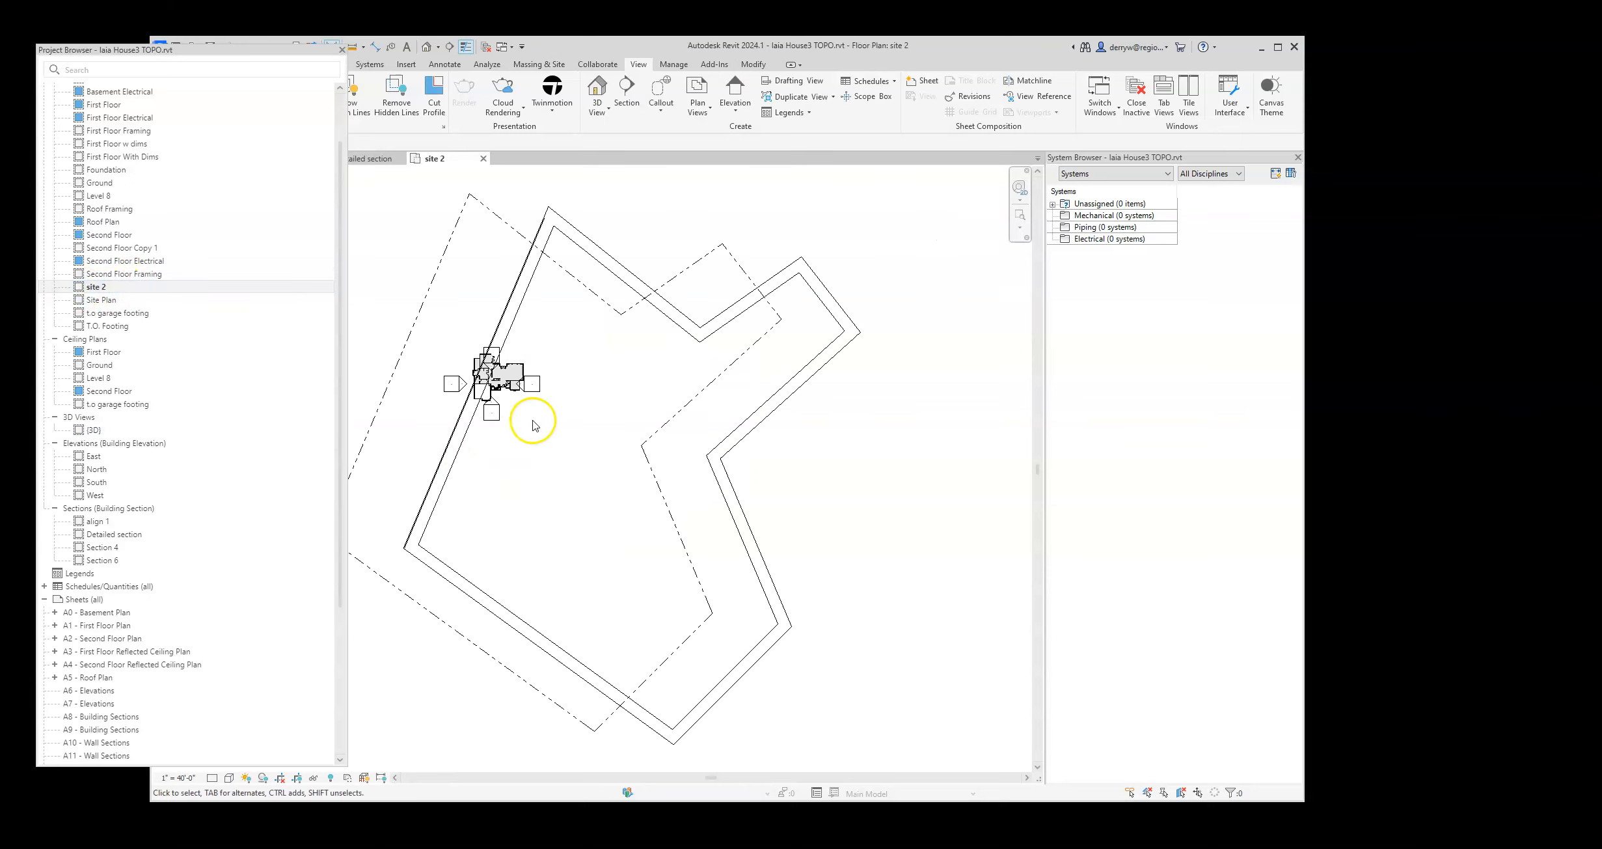
scroll(483, 354, up, 2)
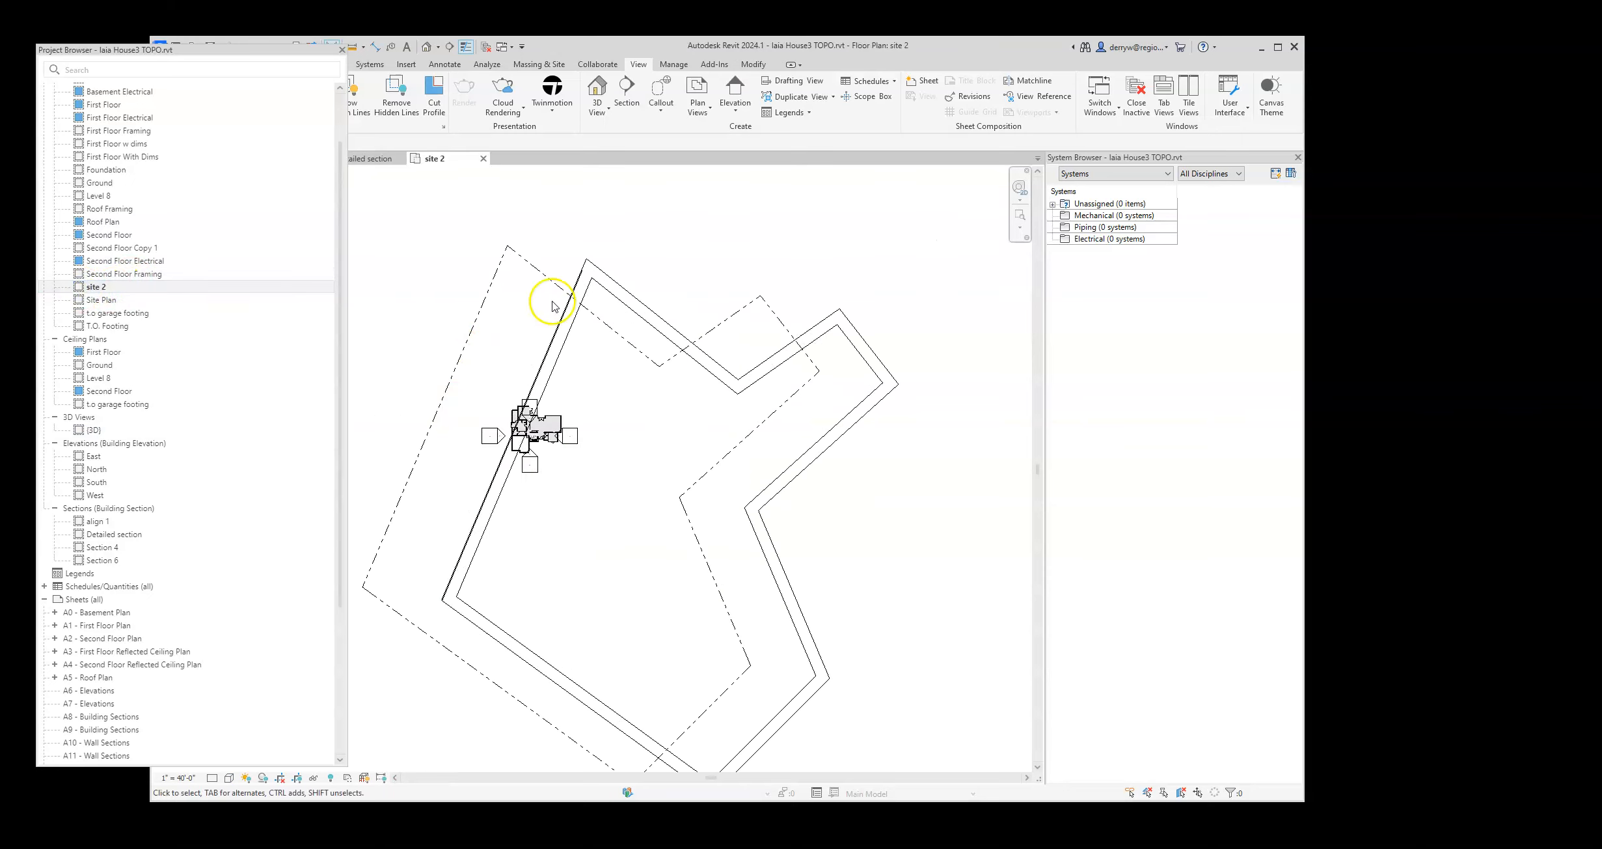
scroll(526, 433, up, 4)
middle_drag(500, 445, 708, 473)
scroll(707, 473, down, 3)
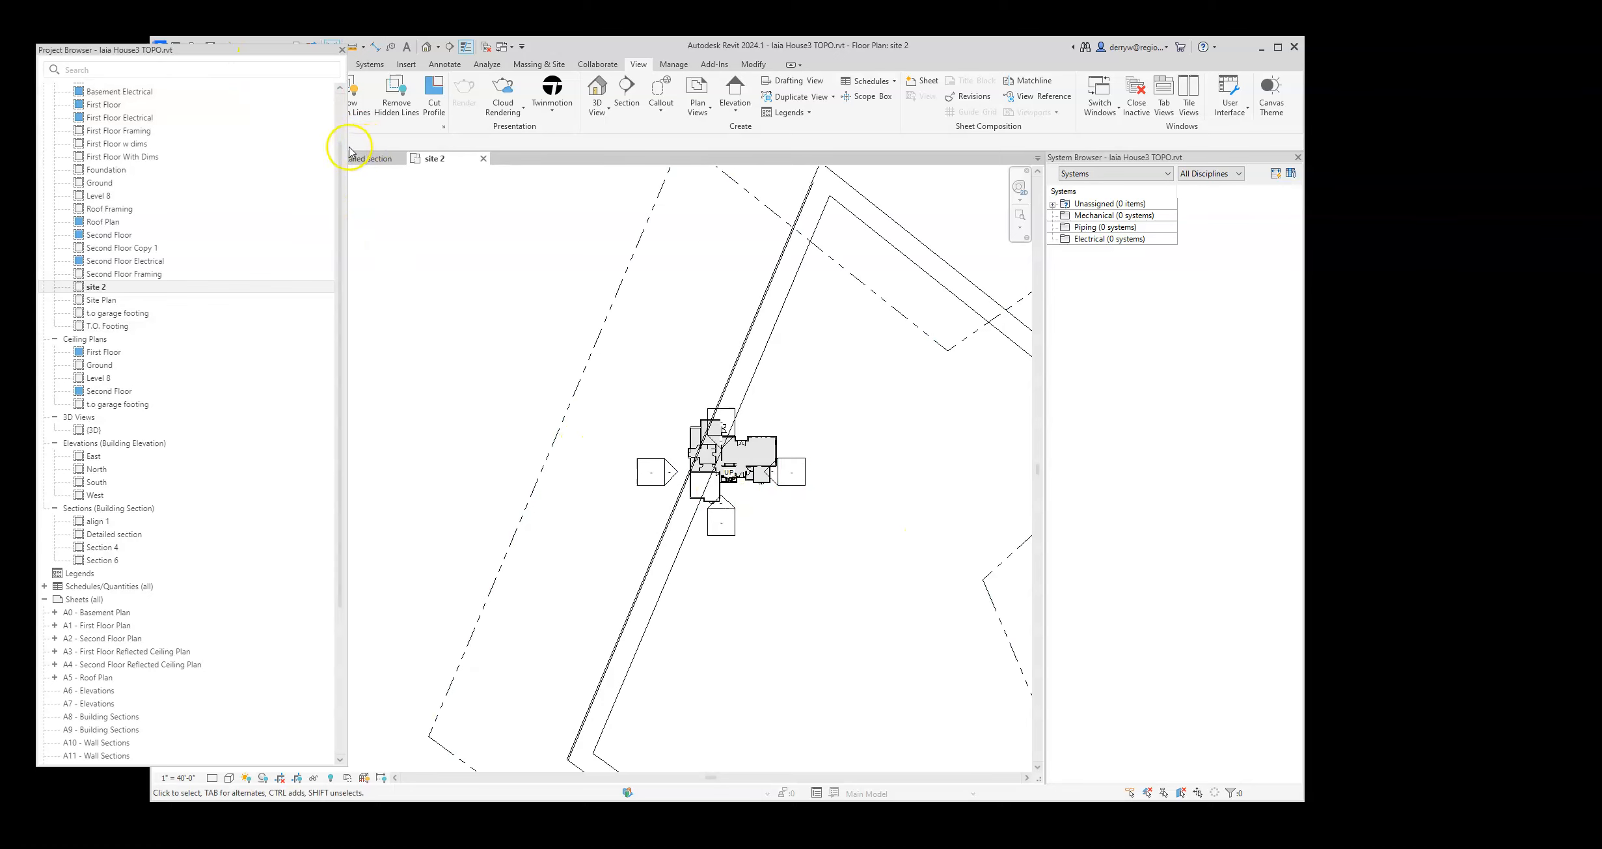
- Narrow the Project Browser and move it clear of the drawing area
drag(347, 144, 184, 144)
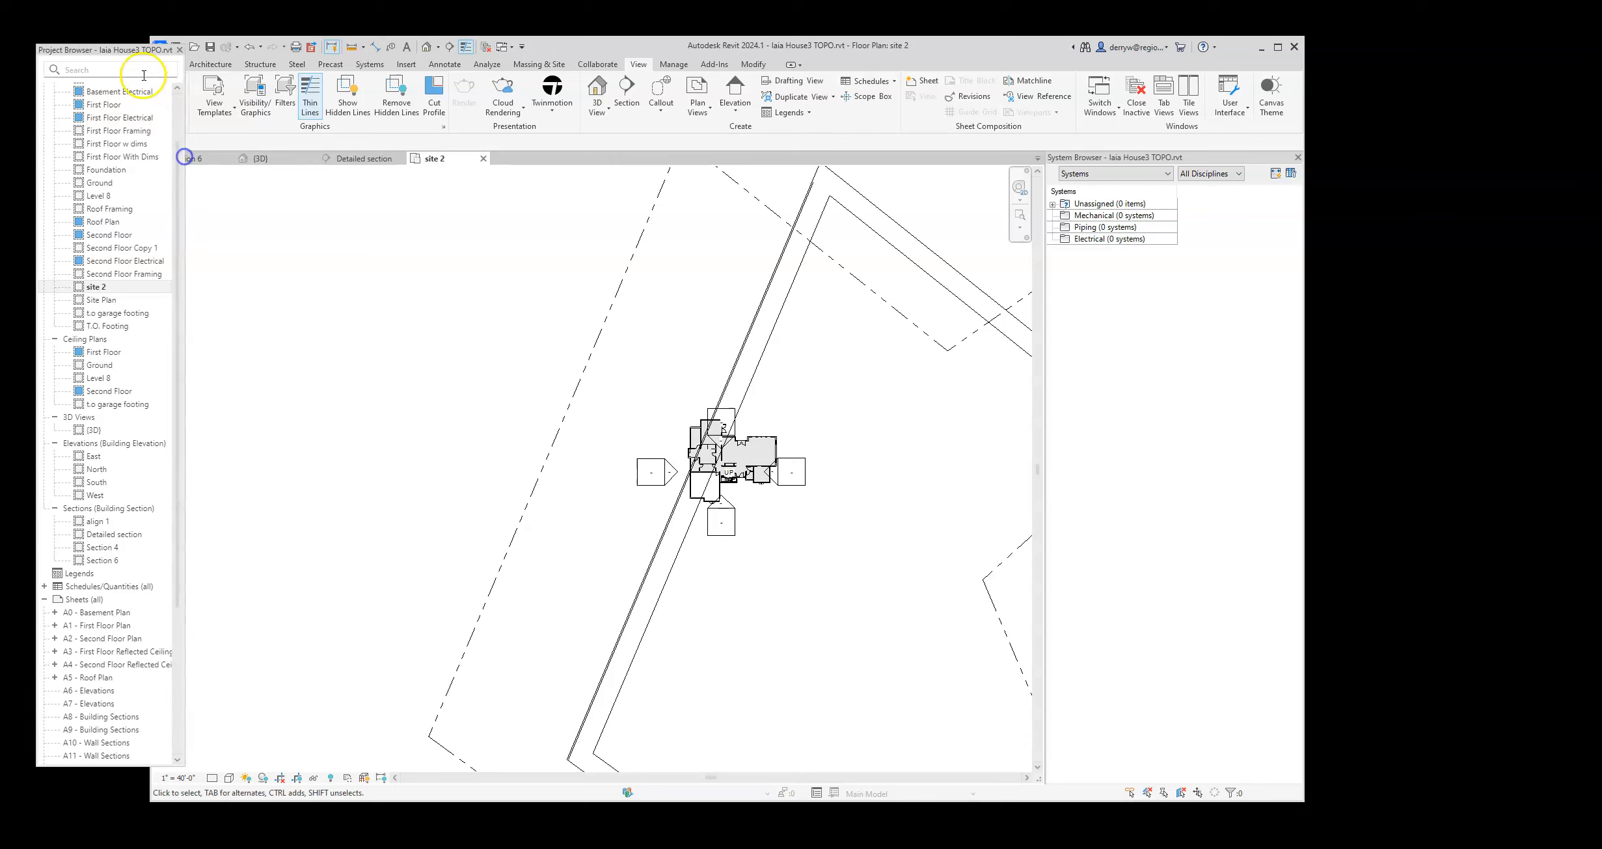
drag(119, 58, 87, 66)
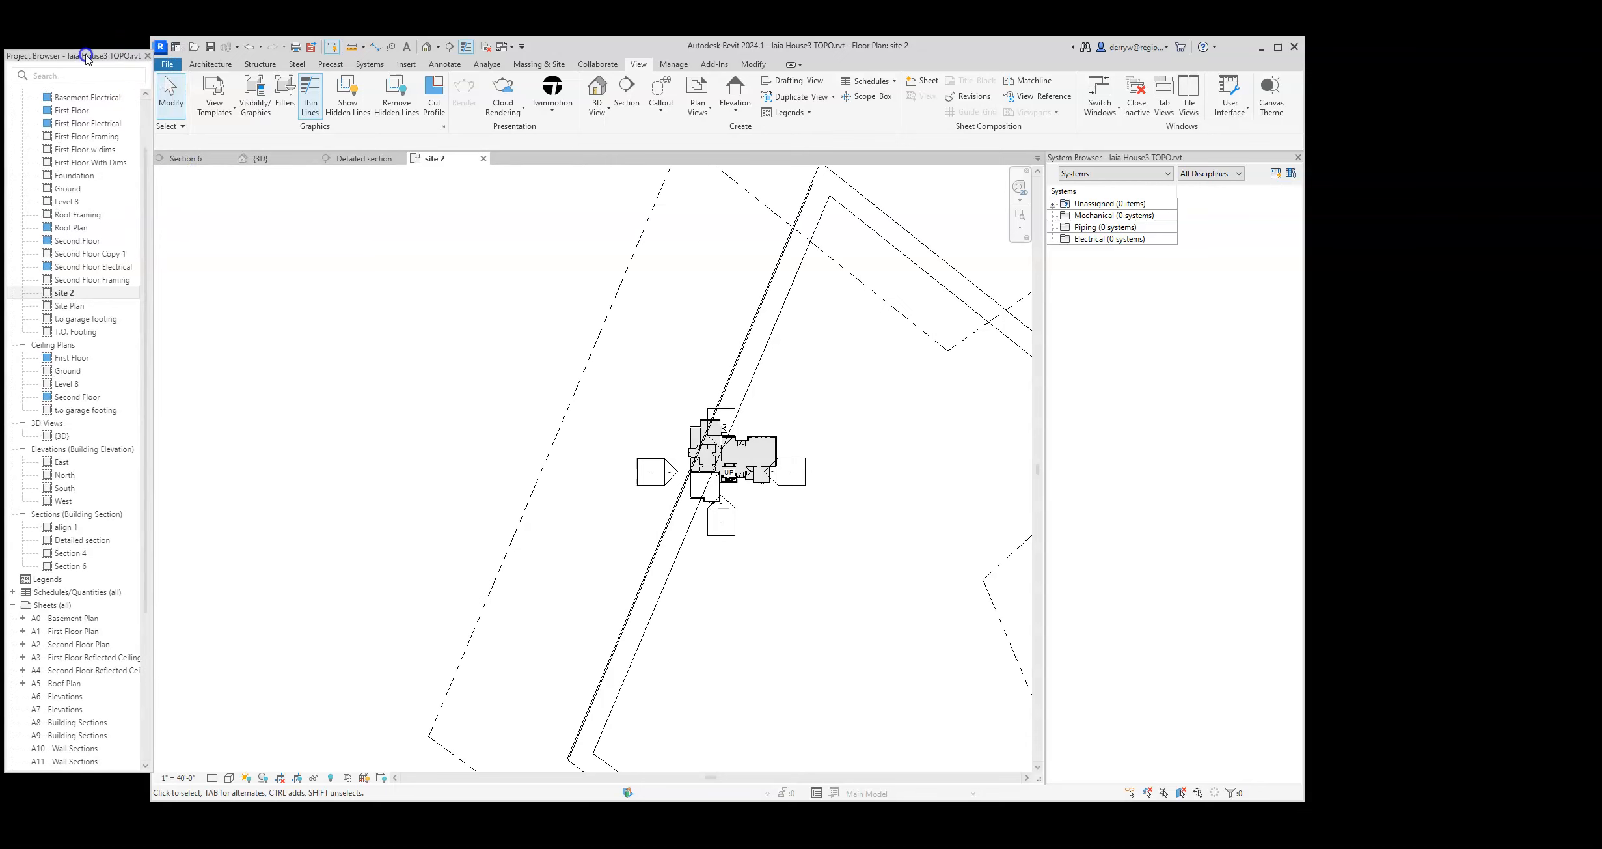
- Start a toposolid boundary sketch in the site 2 plan, using Pick Walls around the house
click(540, 65)
click(482, 91)
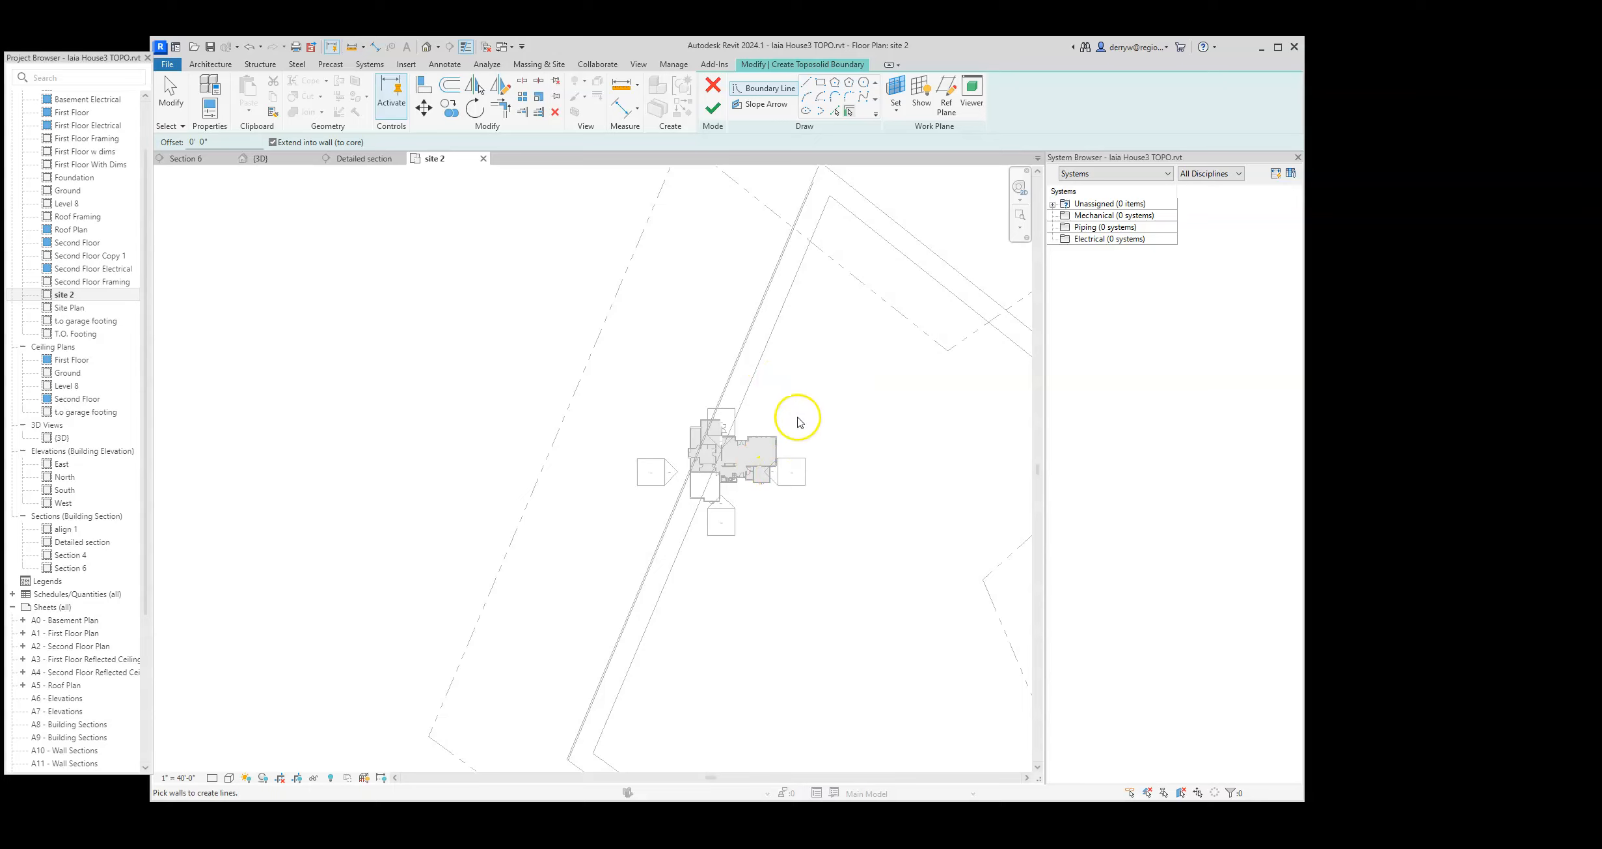
scroll(807, 397, up, 3)
scroll(589, 555, up, 3)
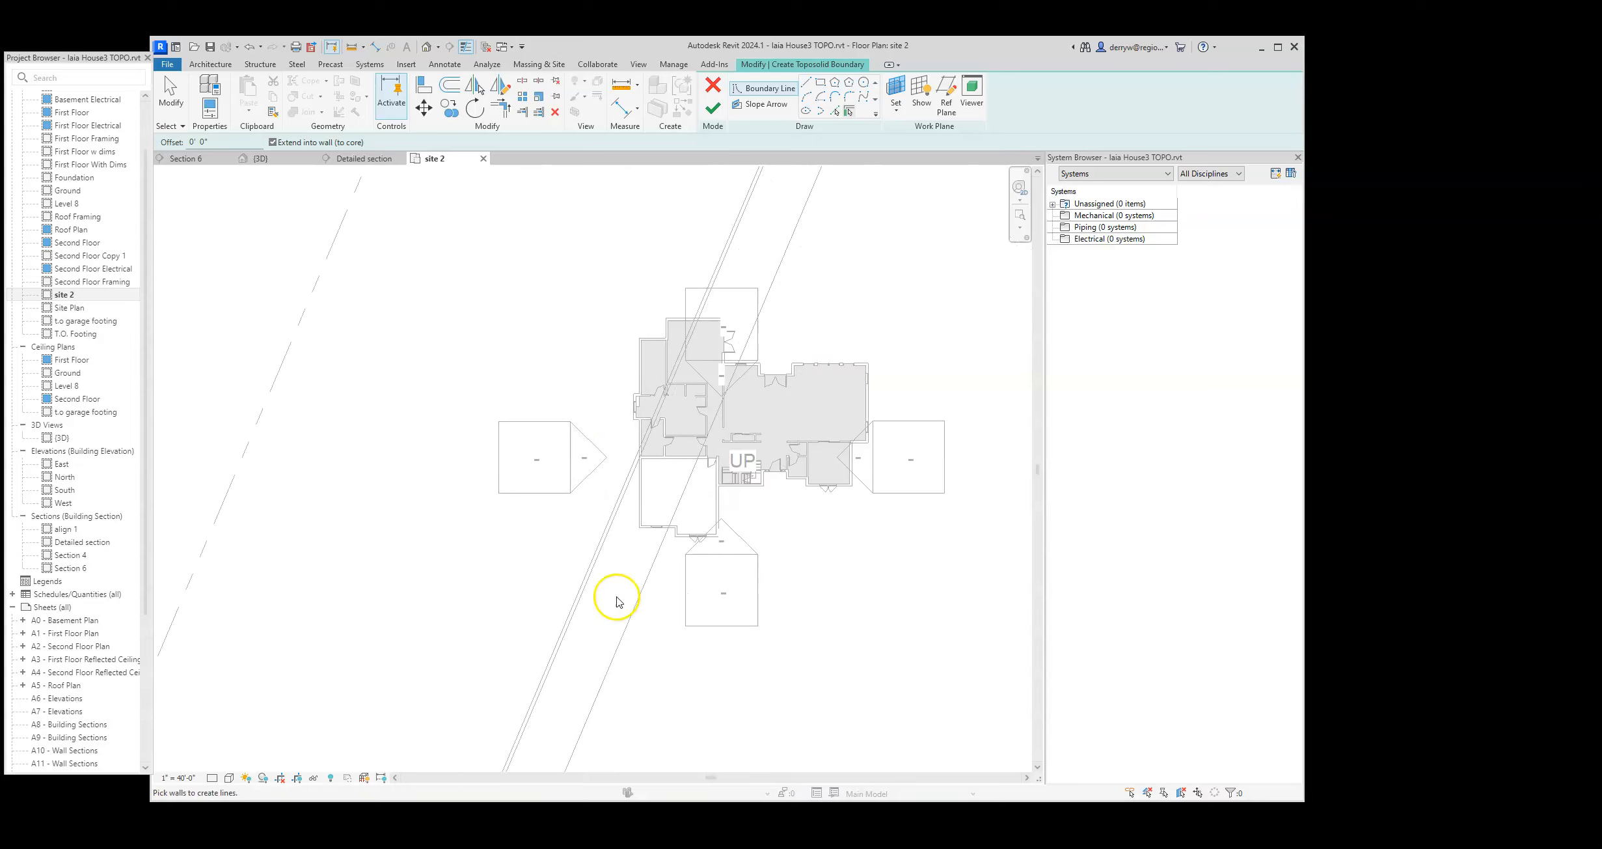
scroll(775, 312, up, 3)
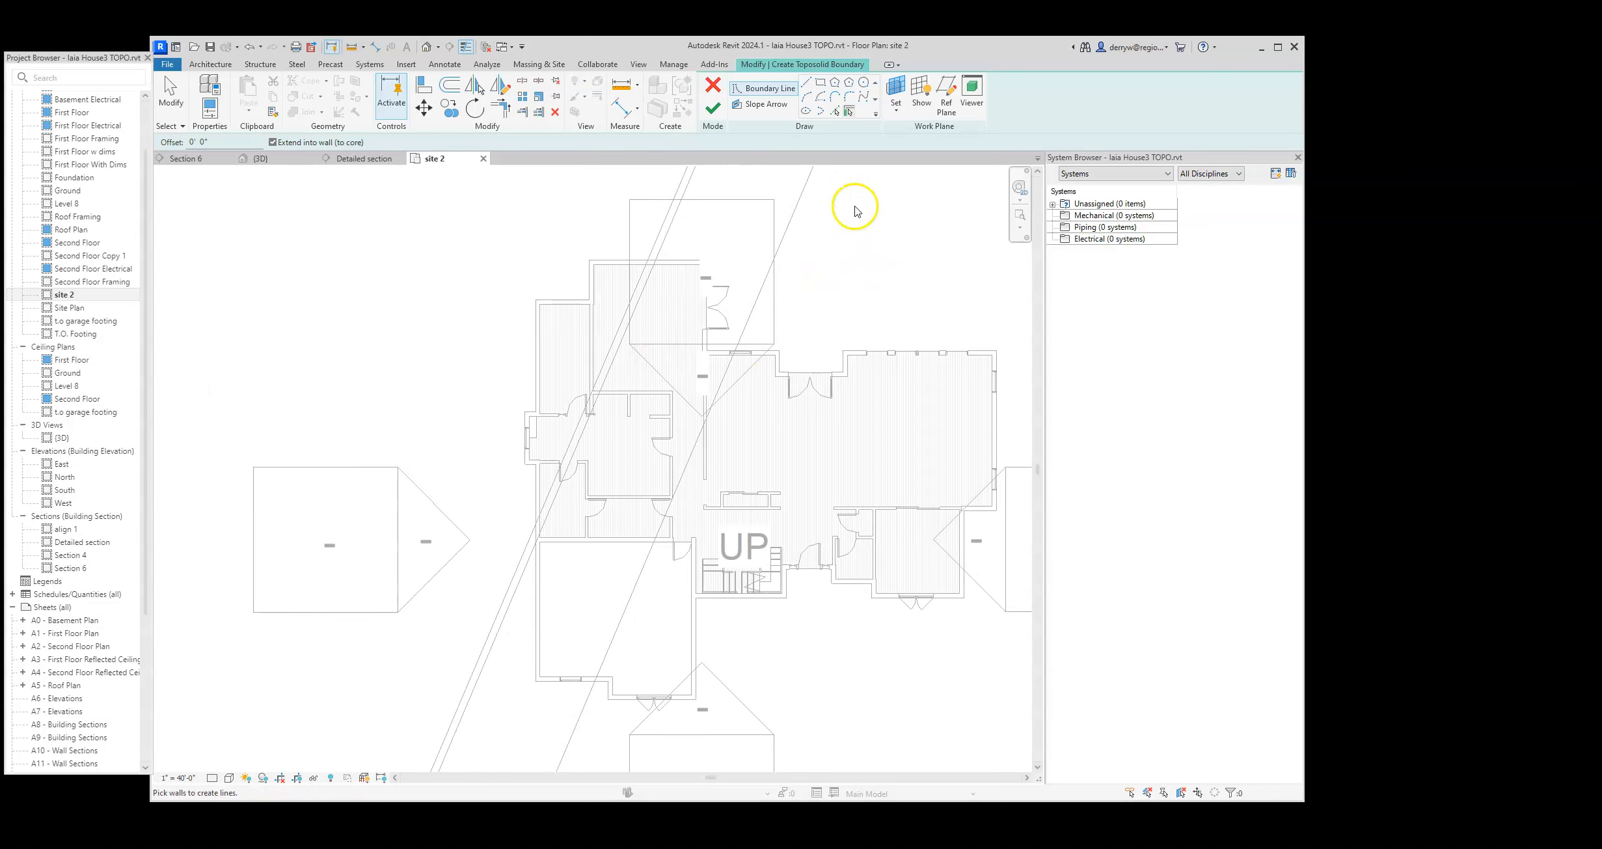
click(849, 112)
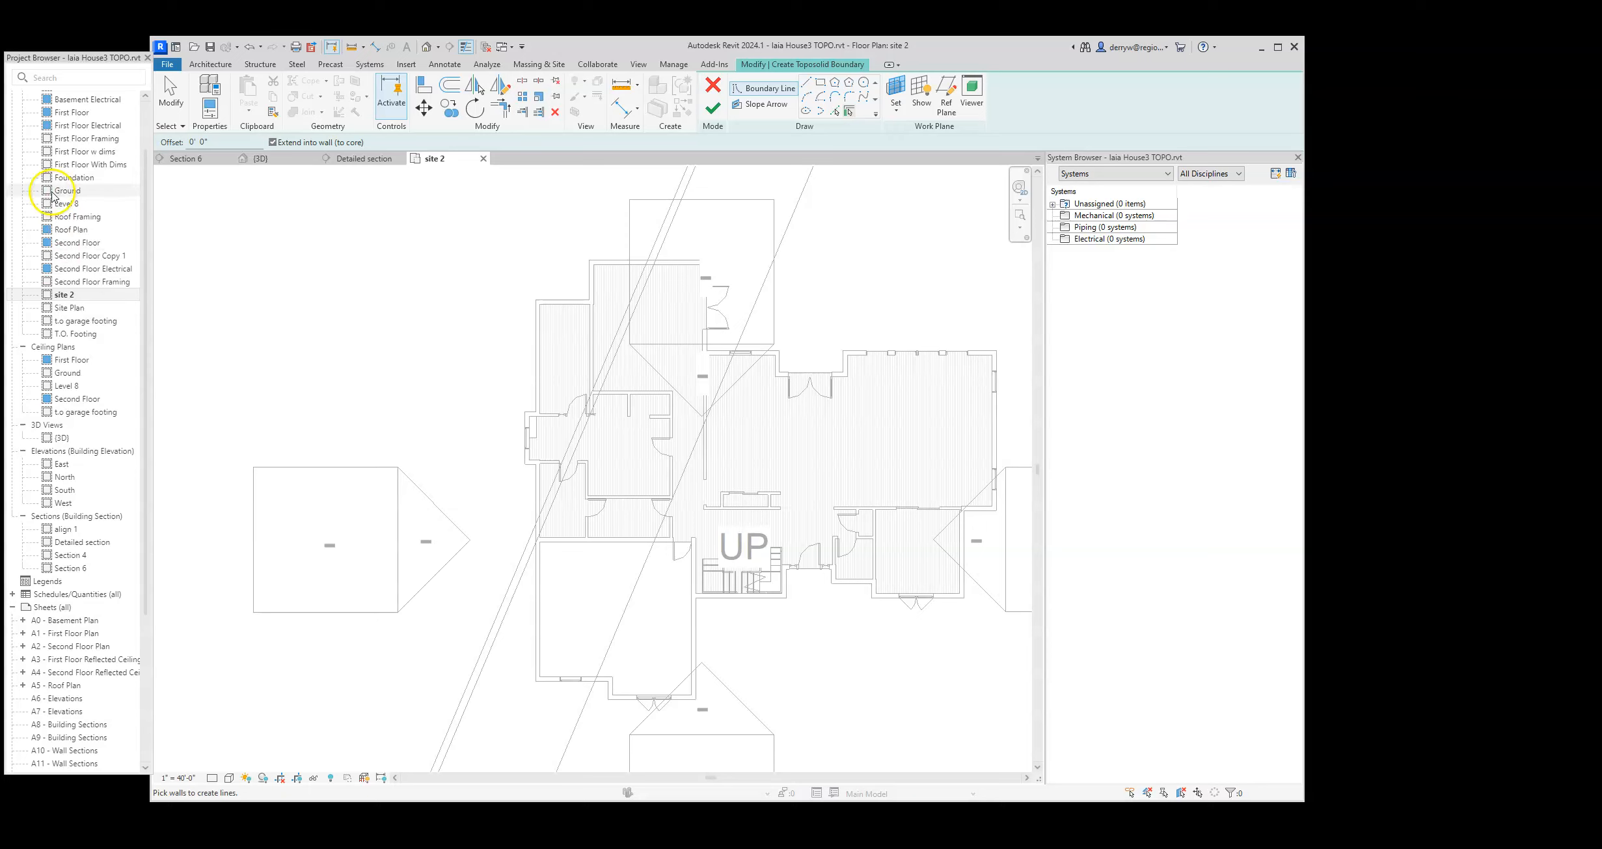
- Switch the toposolid sketch to the Ground floor plan and focus on the house
double_click(52, 190)
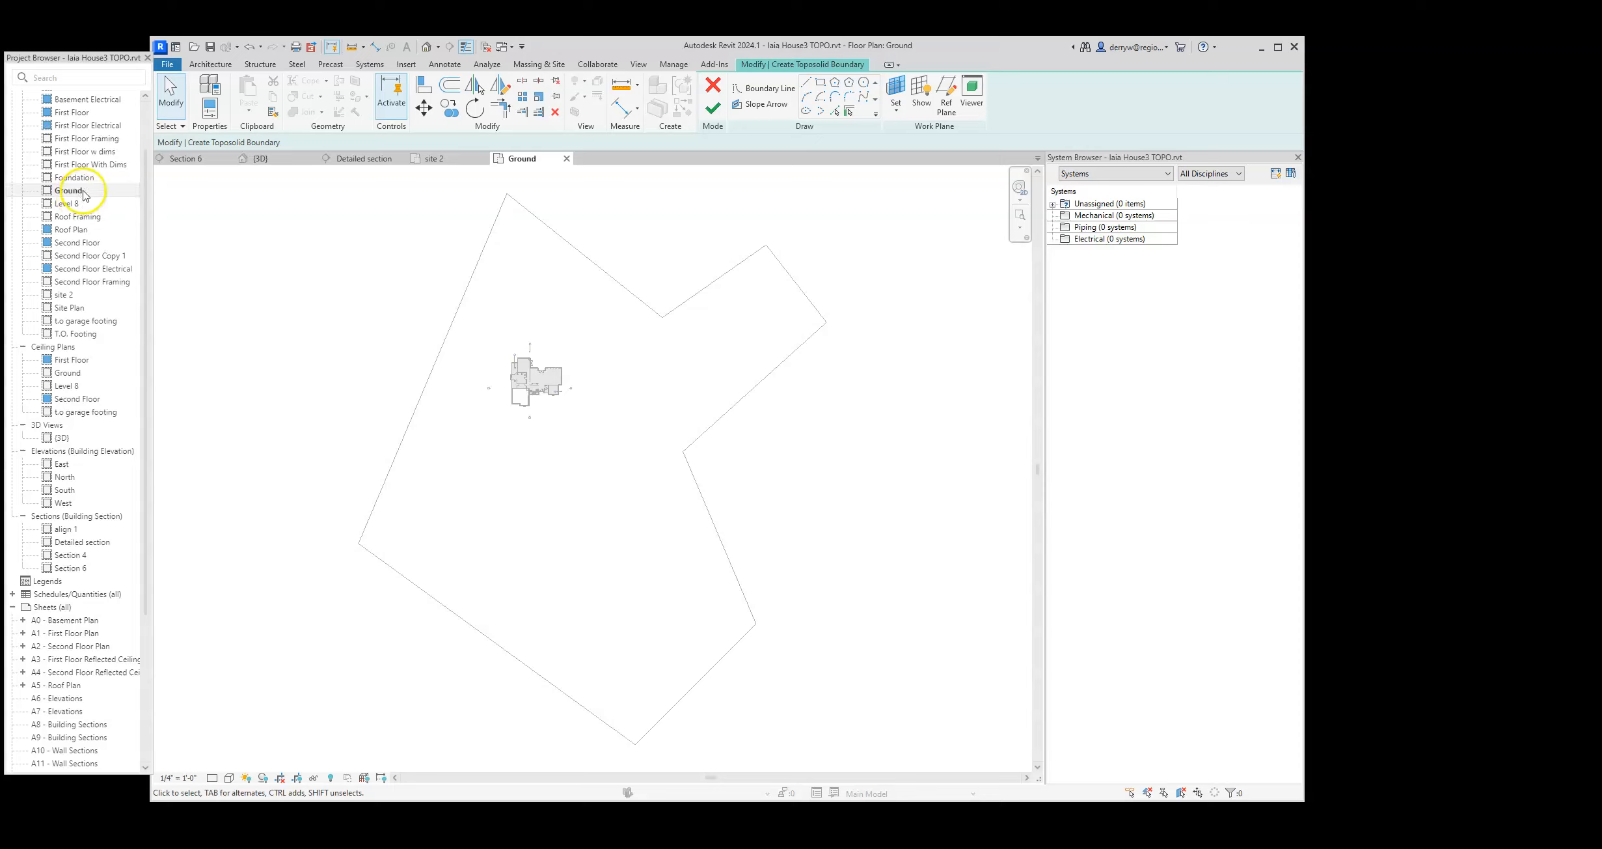
scroll(220, 258, up, 1)
scroll(483, 361, up, 1)
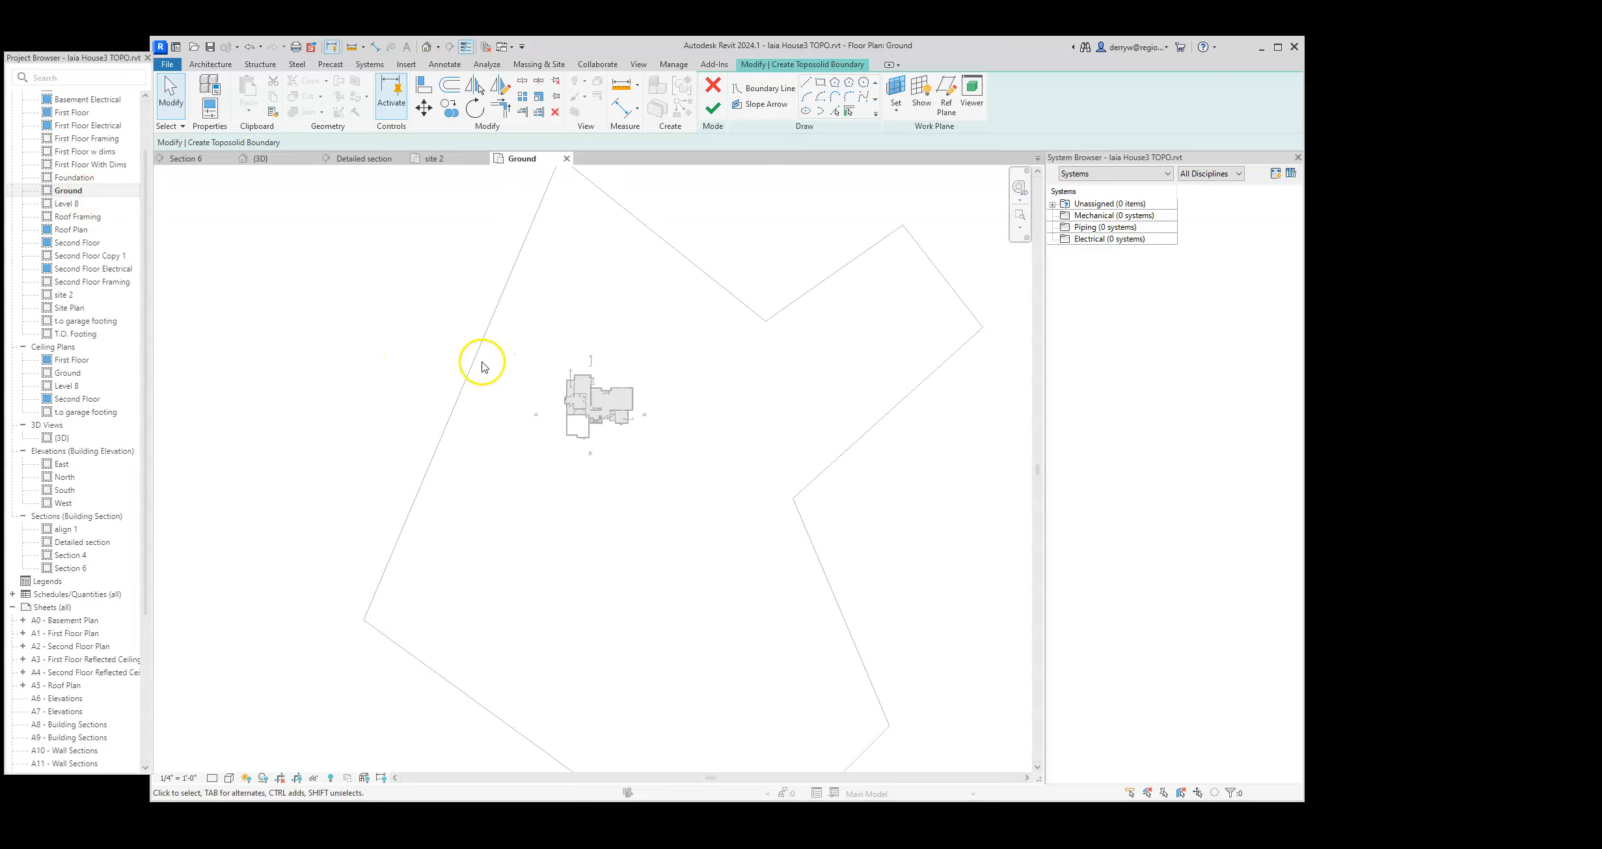
scroll(564, 404, up, 1)
scroll(694, 508, up, 4)
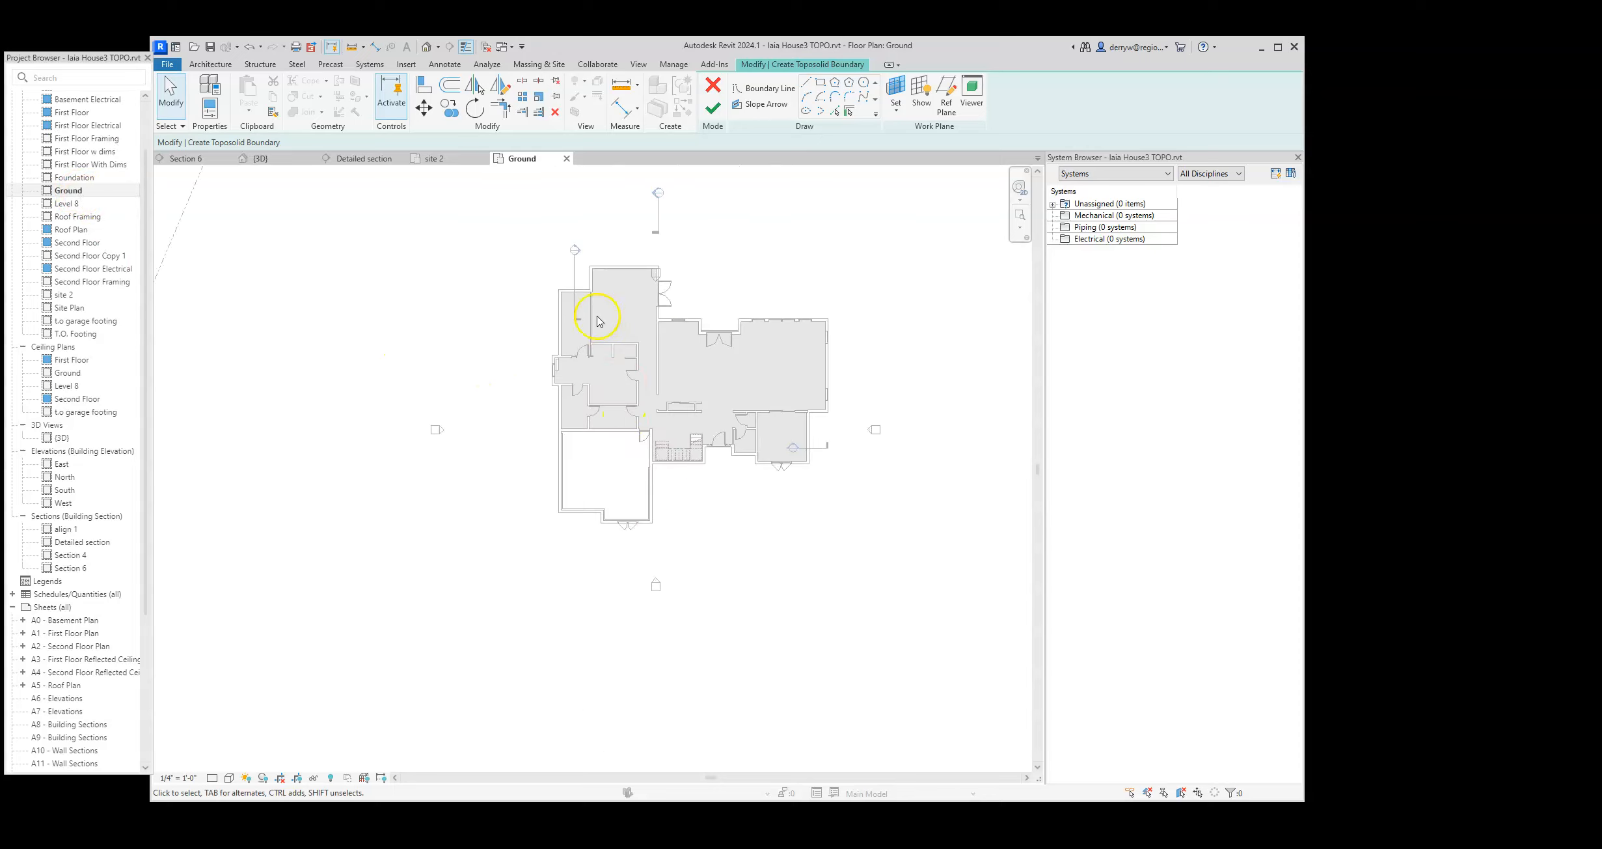
scroll(642, 293, up, 2)
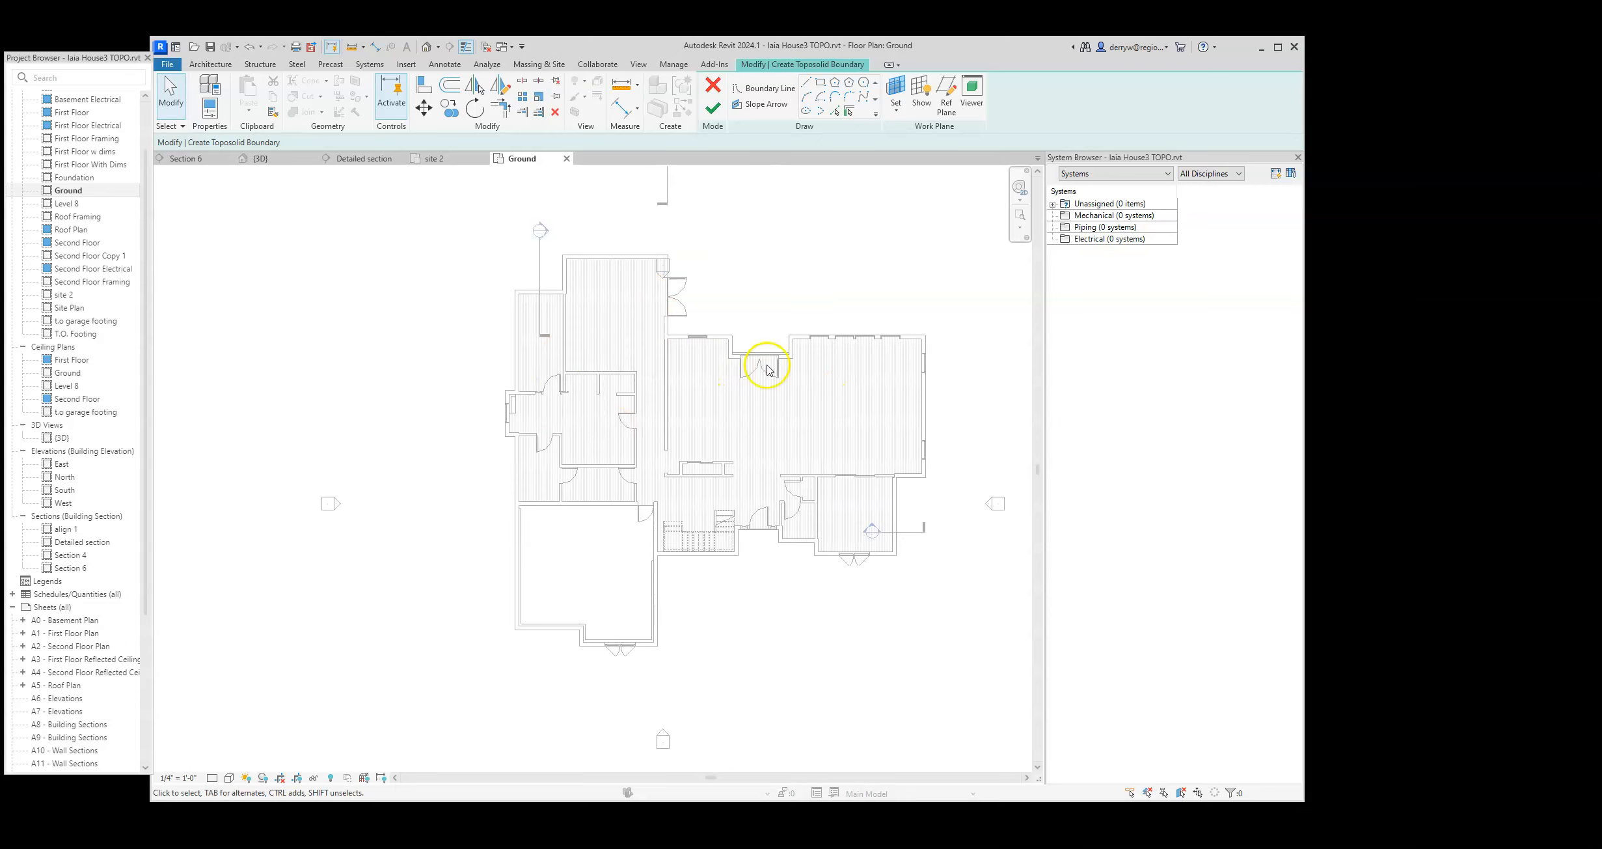
- Pick the exterior walls as boundary lines, from the house's upper-left wing across to the far side of the rear double-door recess
click(849, 113)
scroll(561, 306, up, 2)
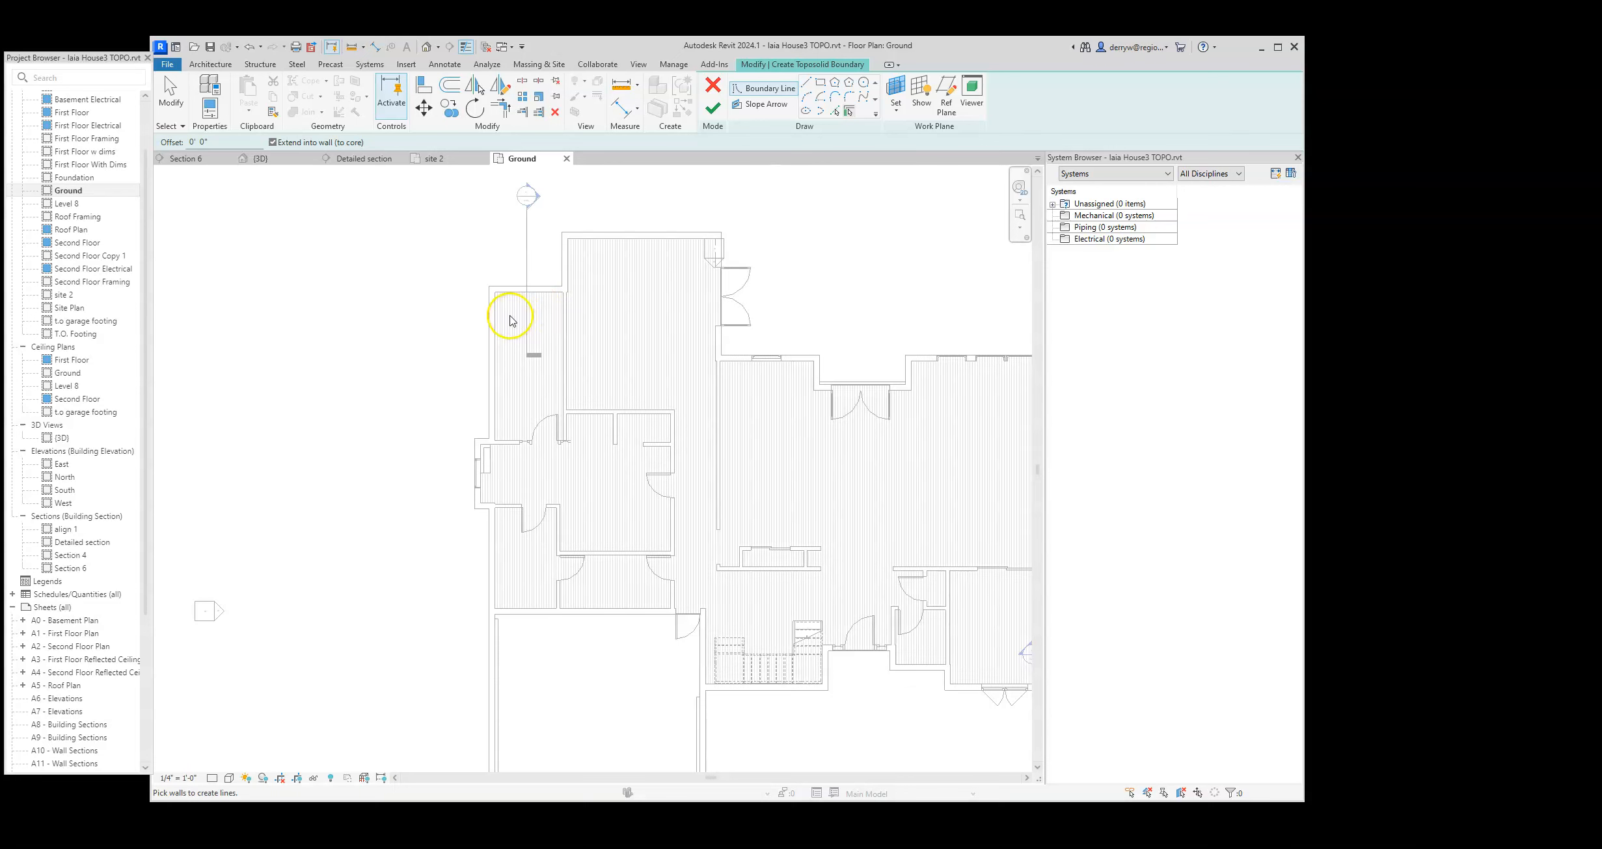
click(490, 325)
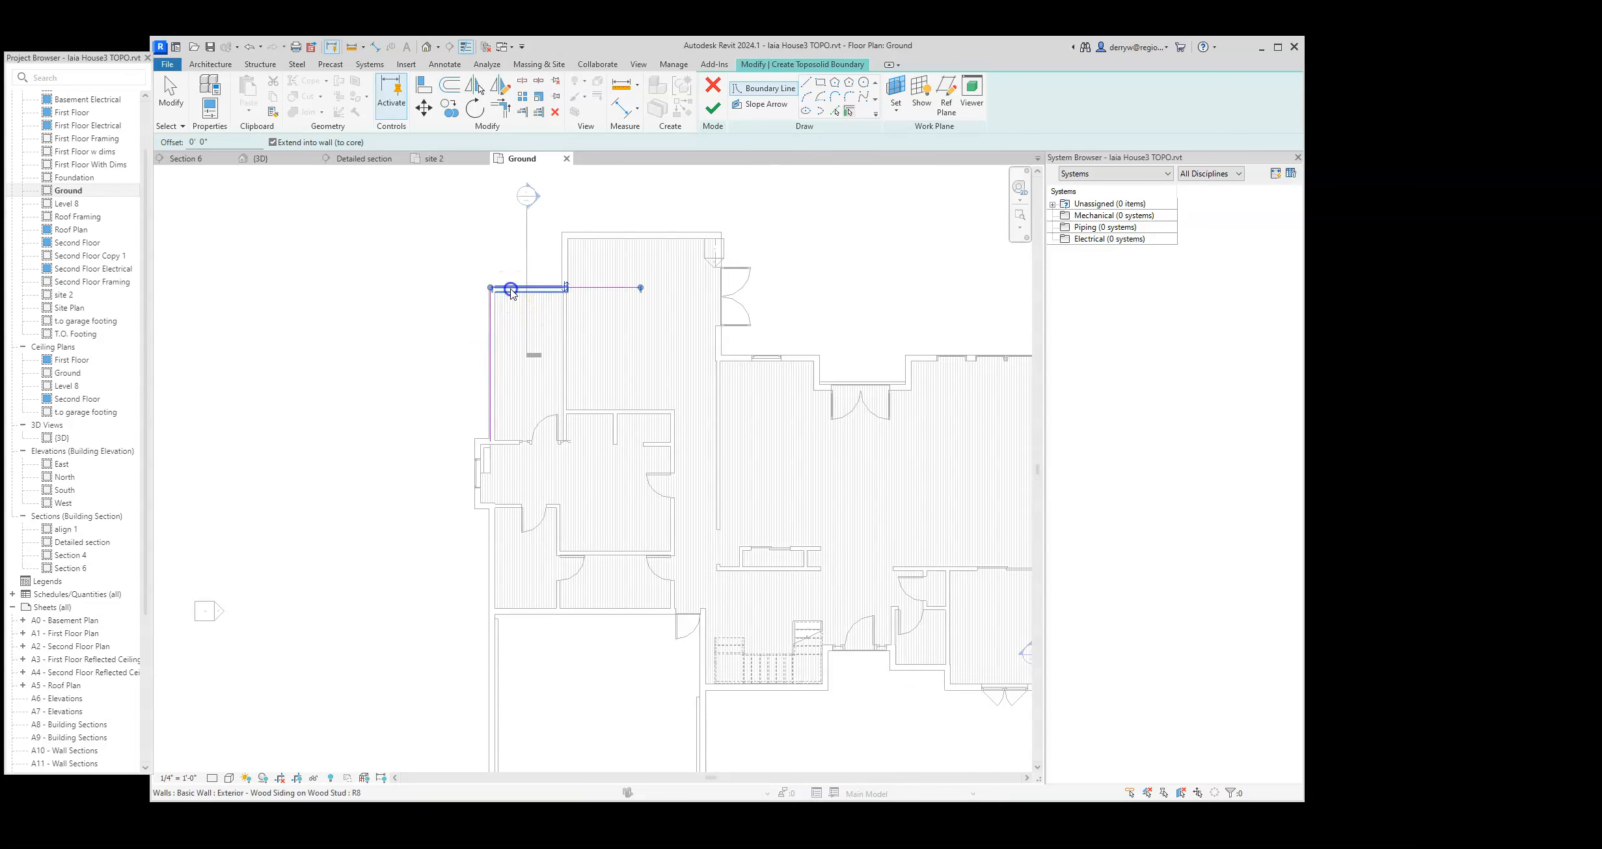
click(565, 262)
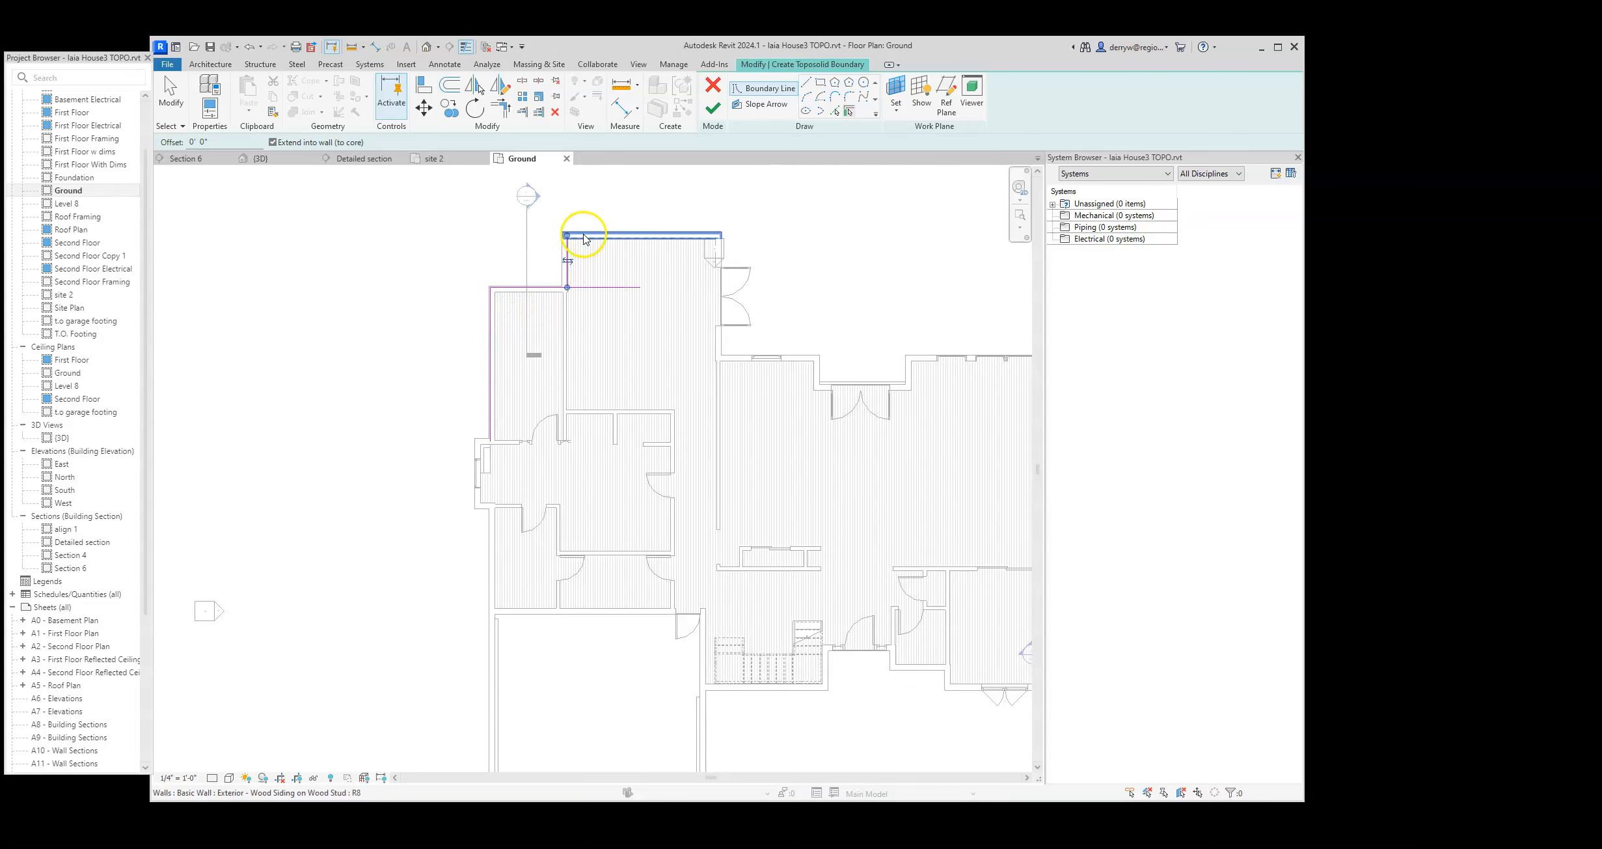
click(642, 235)
click(721, 283)
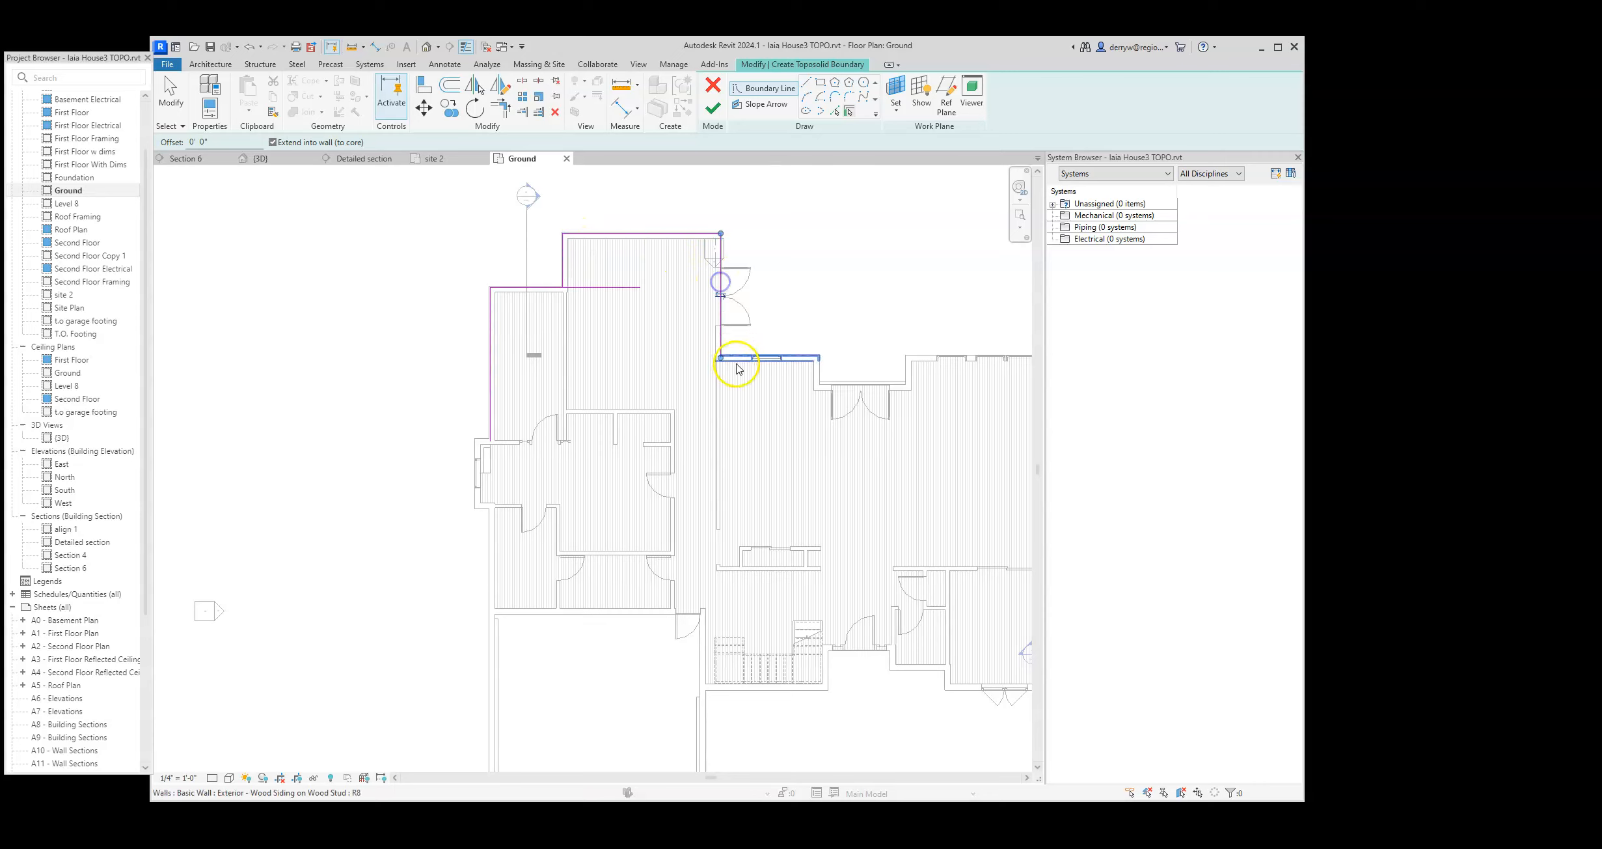
click(740, 361)
click(818, 374)
click(859, 385)
click(910, 369)
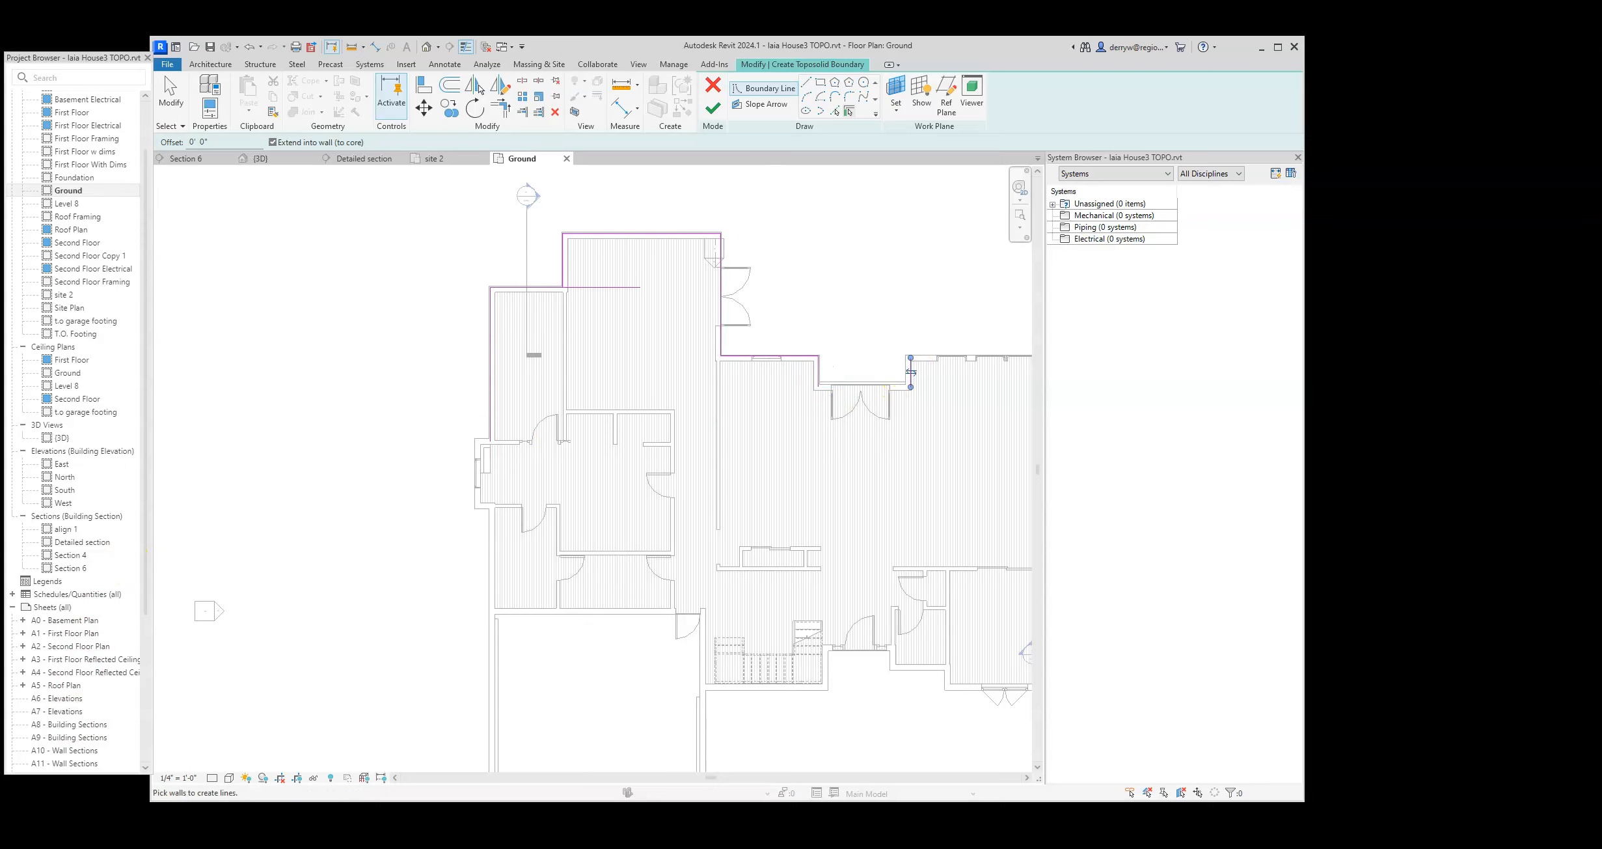
- Pick the remaining exterior walls around the right side, front and left side of the house as boundary lines
scroll(601, 622, down, 3)
scroll(558, 591, up, 3)
scroll(555, 579, down, 5)
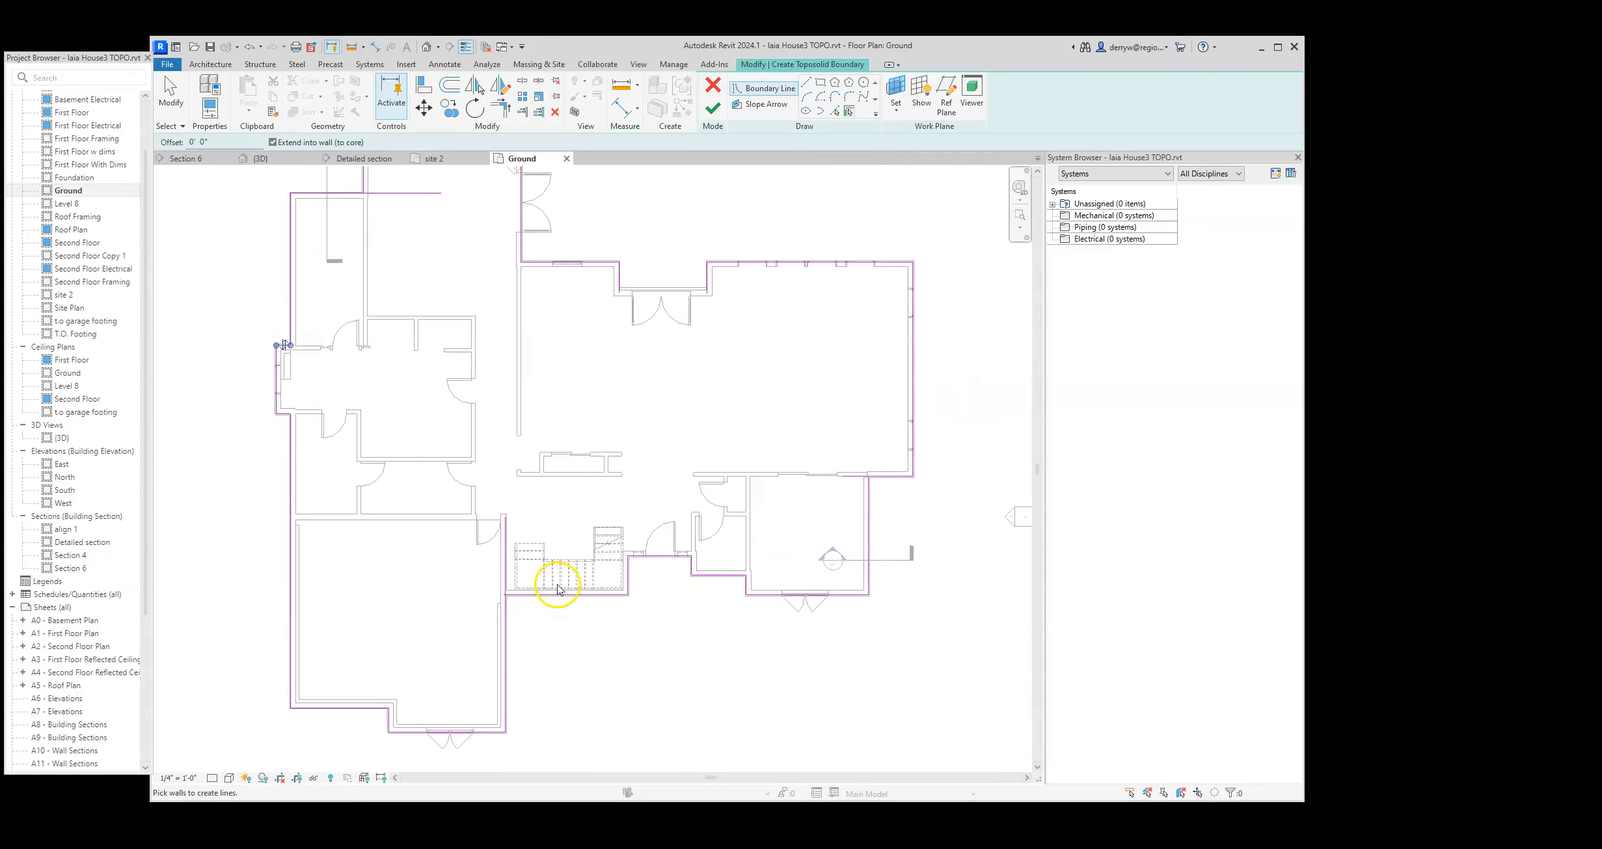
- Draw a straight boundary line across the rear double-door recess, joining the two side lines
scroll(625, 322, up, 5)
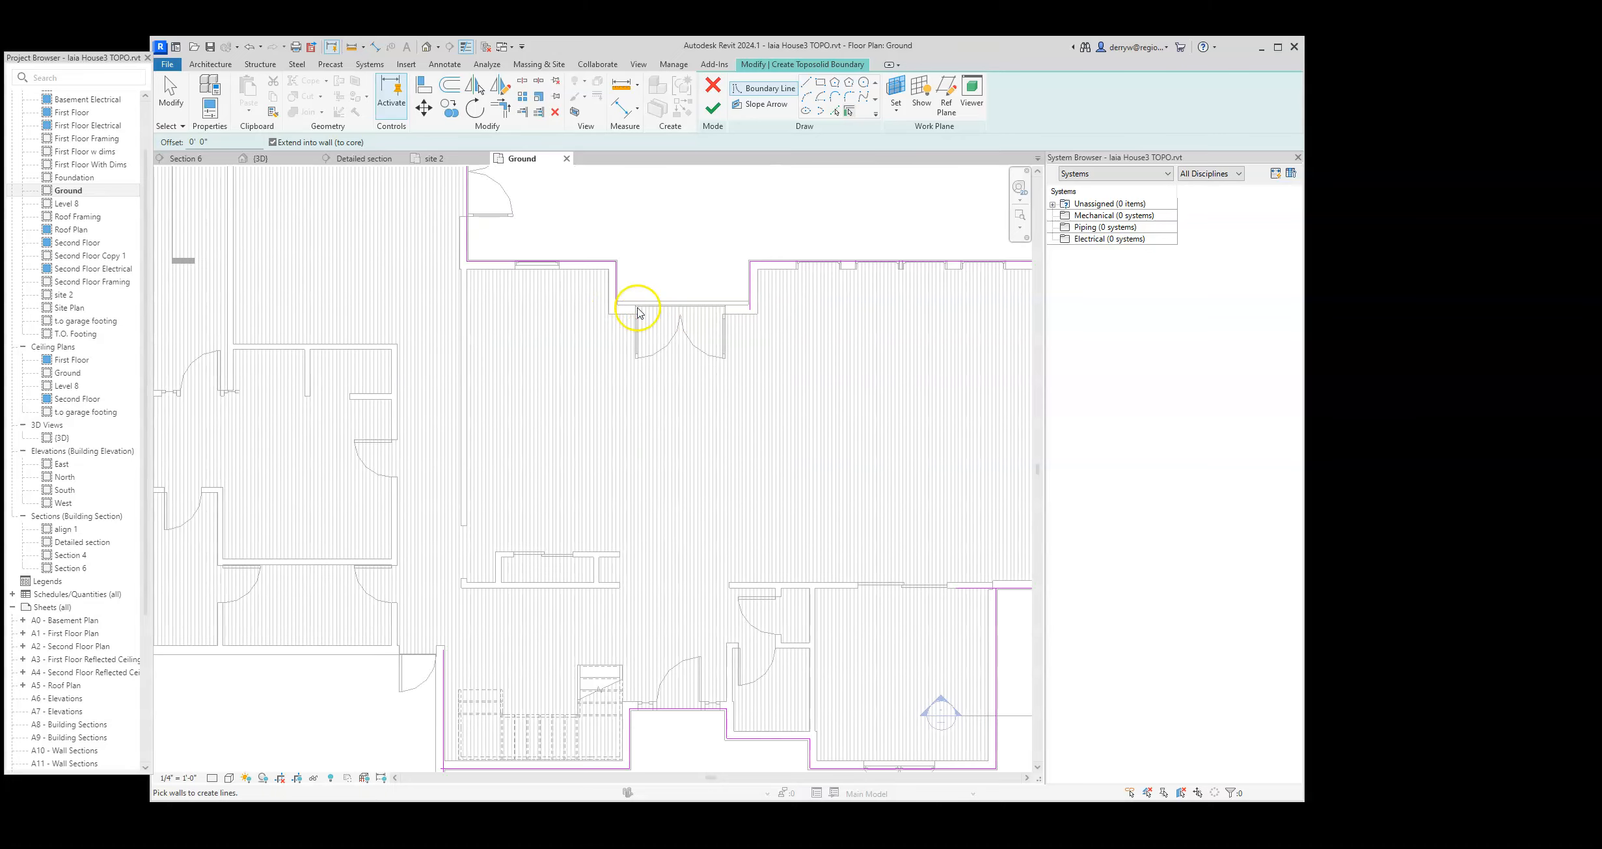
scroll(455, 293, down, 5)
scroll(387, 257, up, 4)
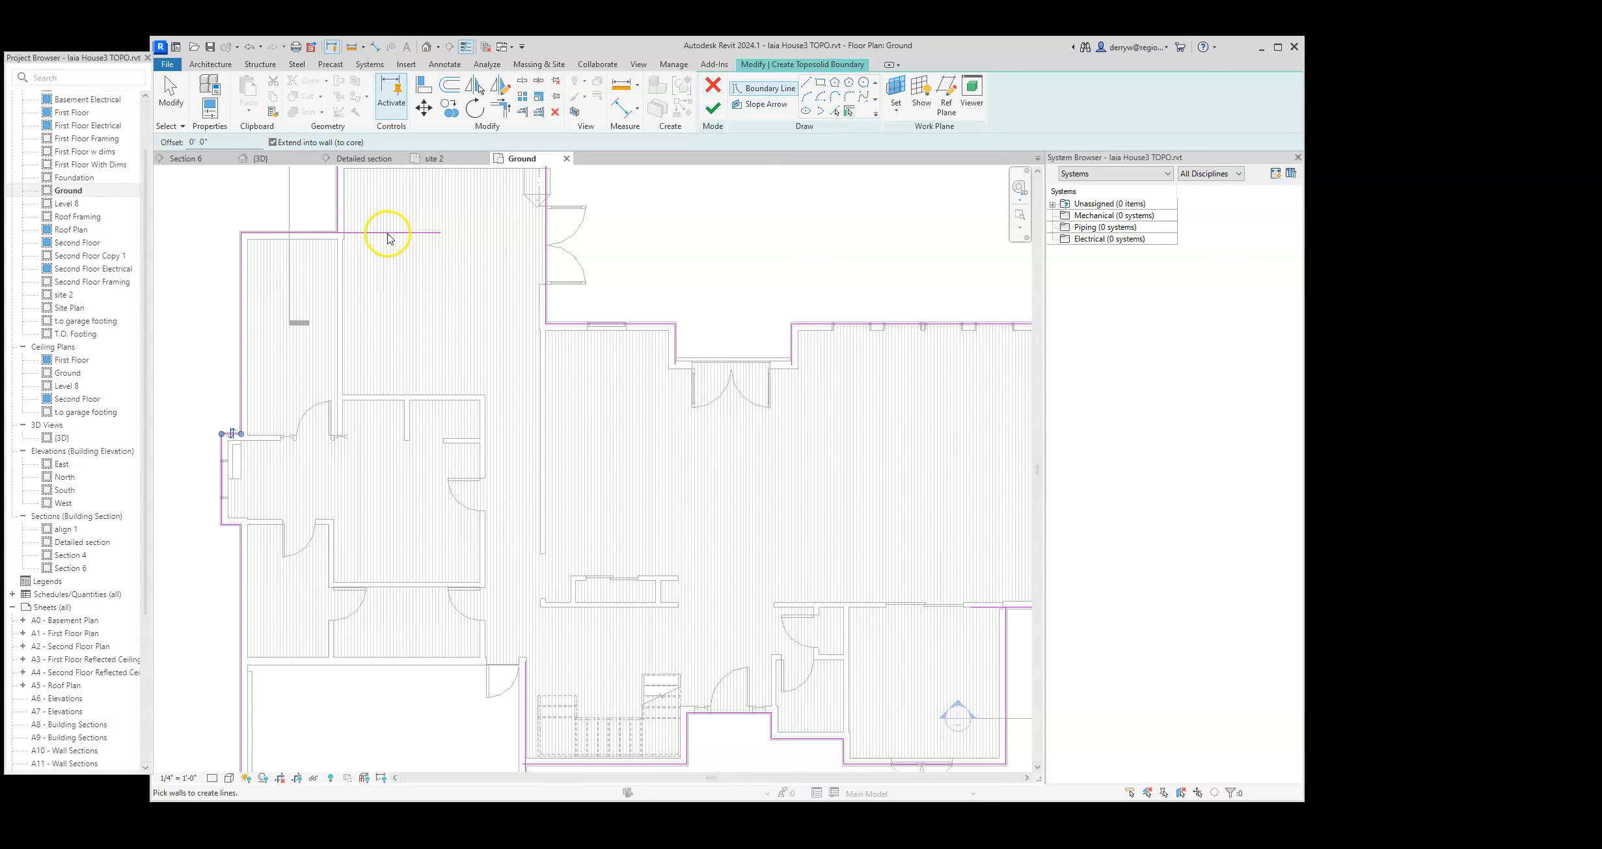
click(807, 82)
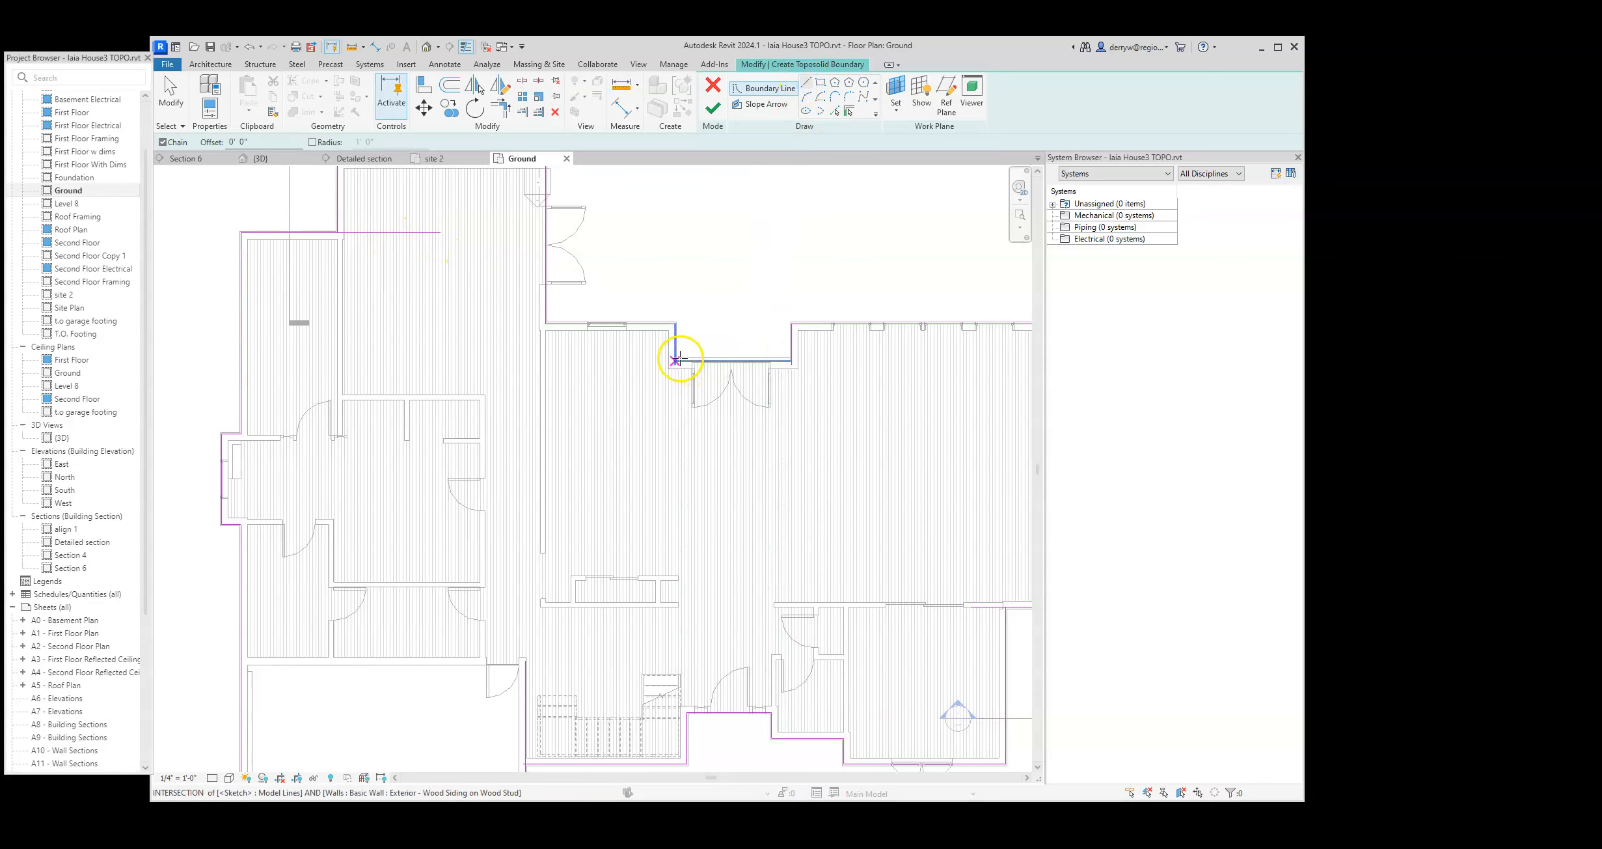
click(677, 358)
click(791, 358)
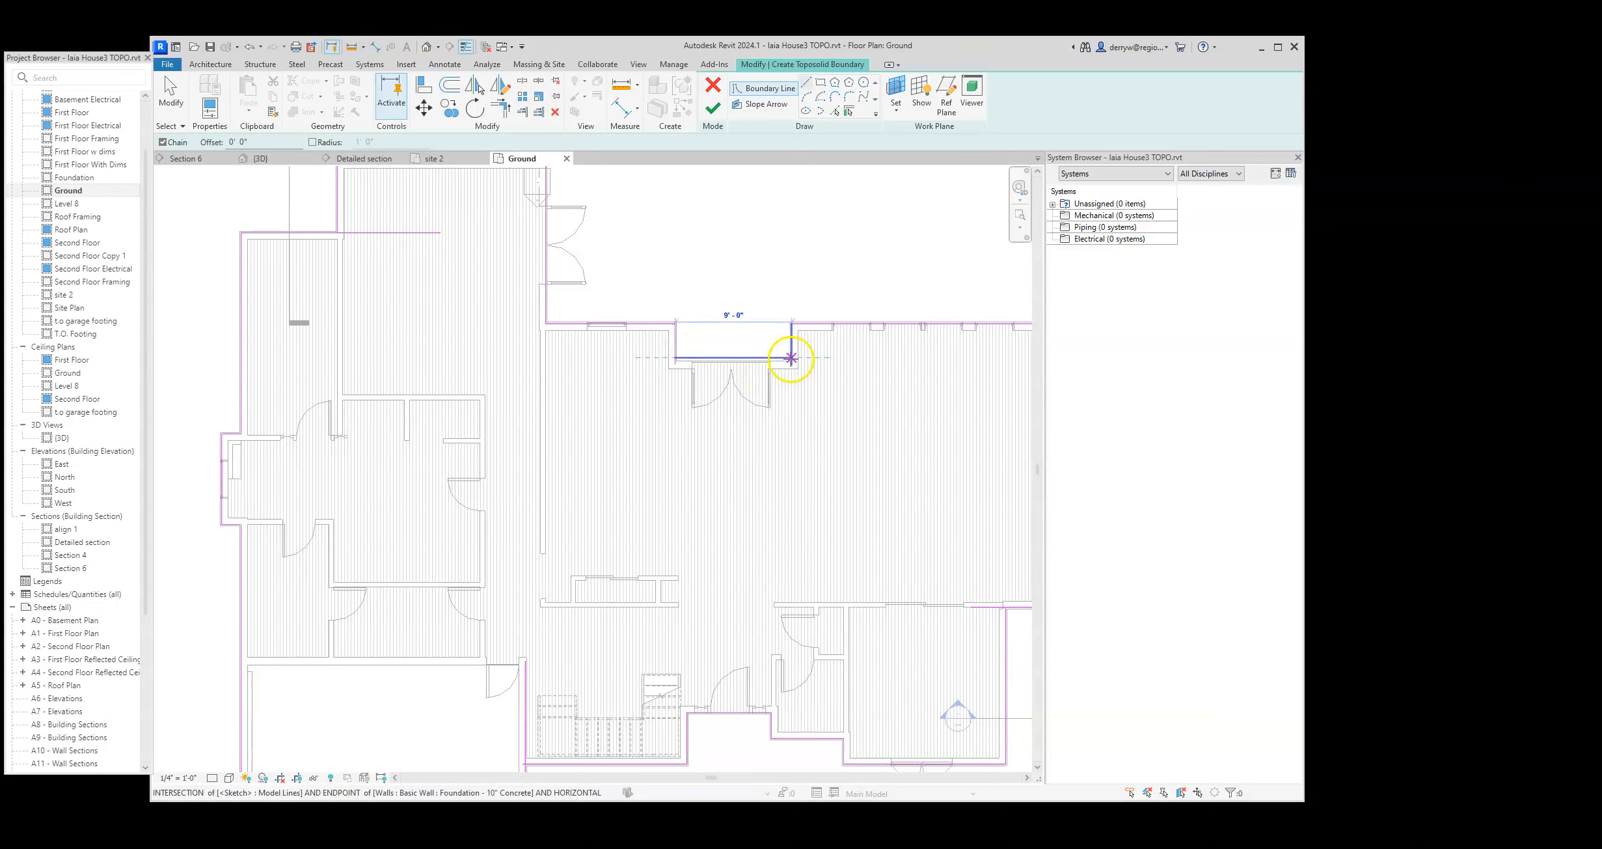
click(793, 358)
scroll(758, 401, up, 3)
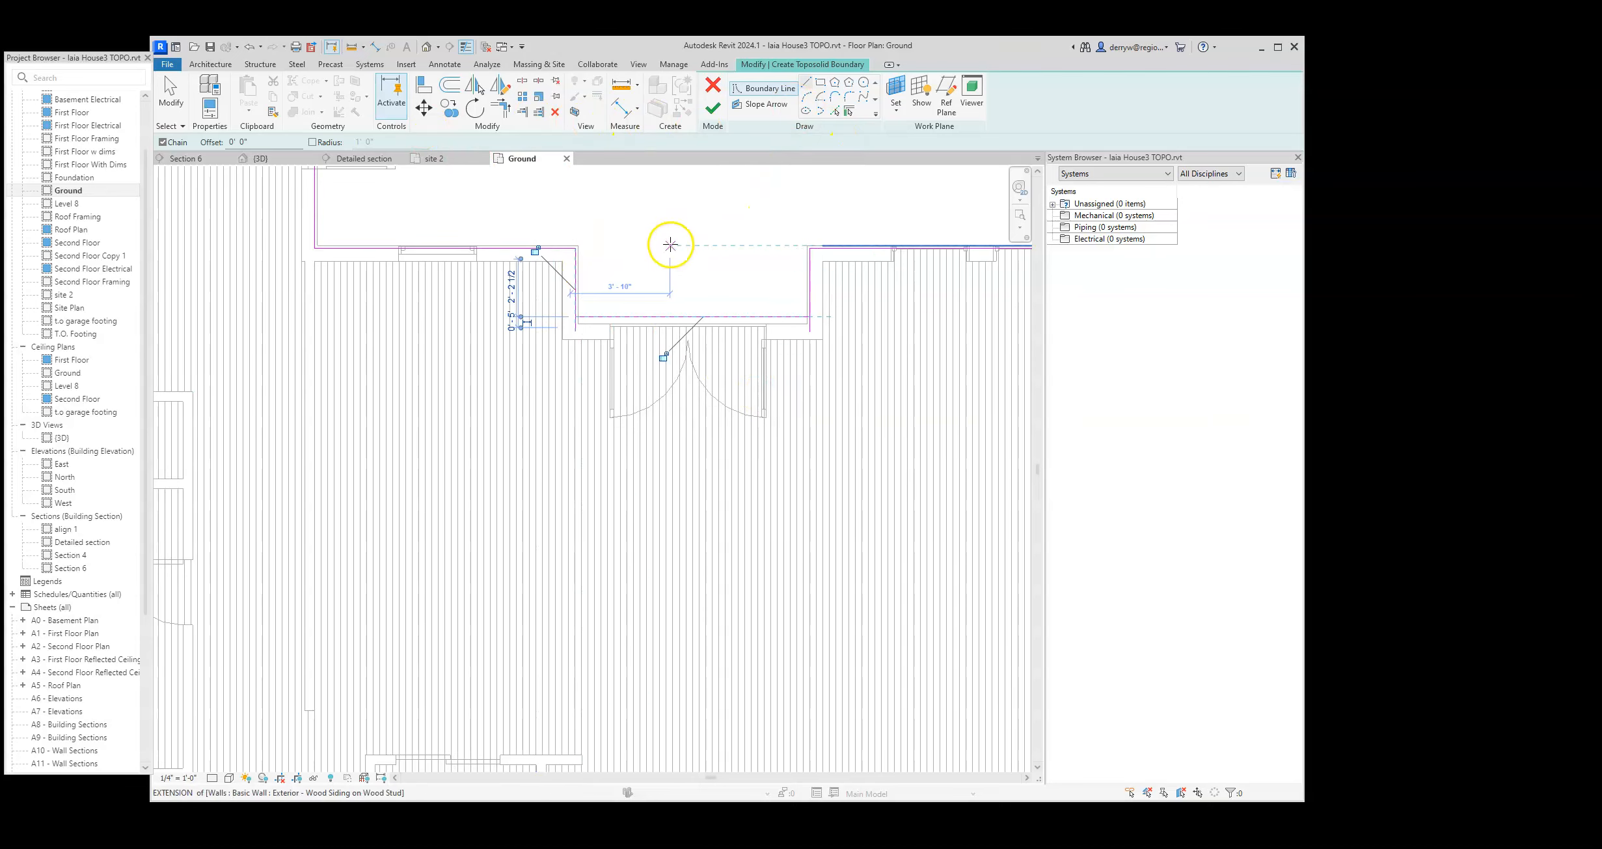
key(Escape)
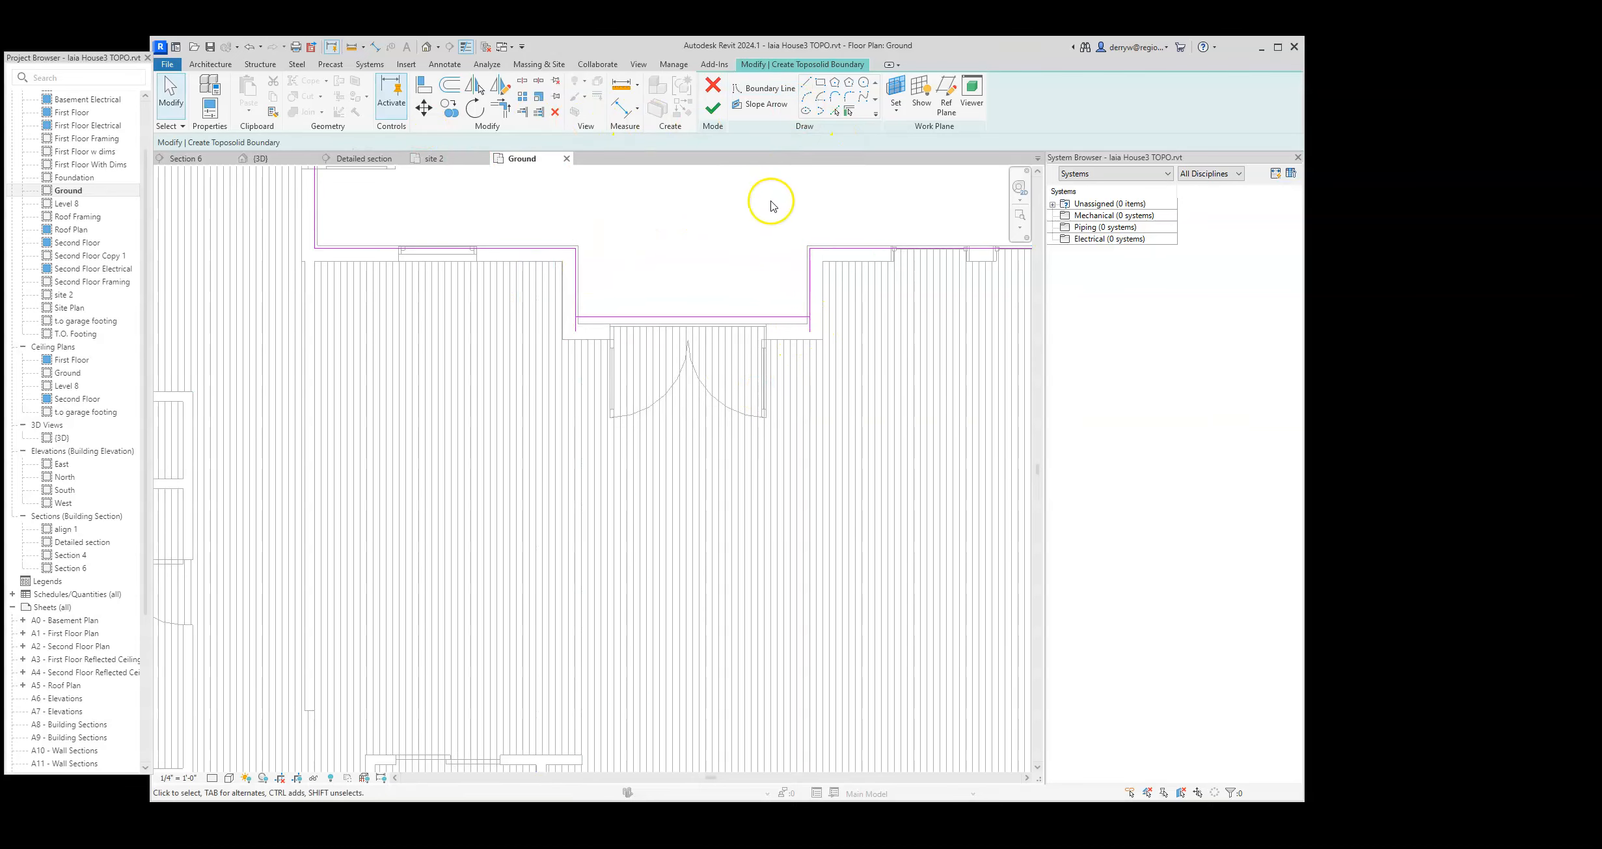
- Shorten the two side lines of the double-door recess so they end at the new boundary line
click(811, 336)
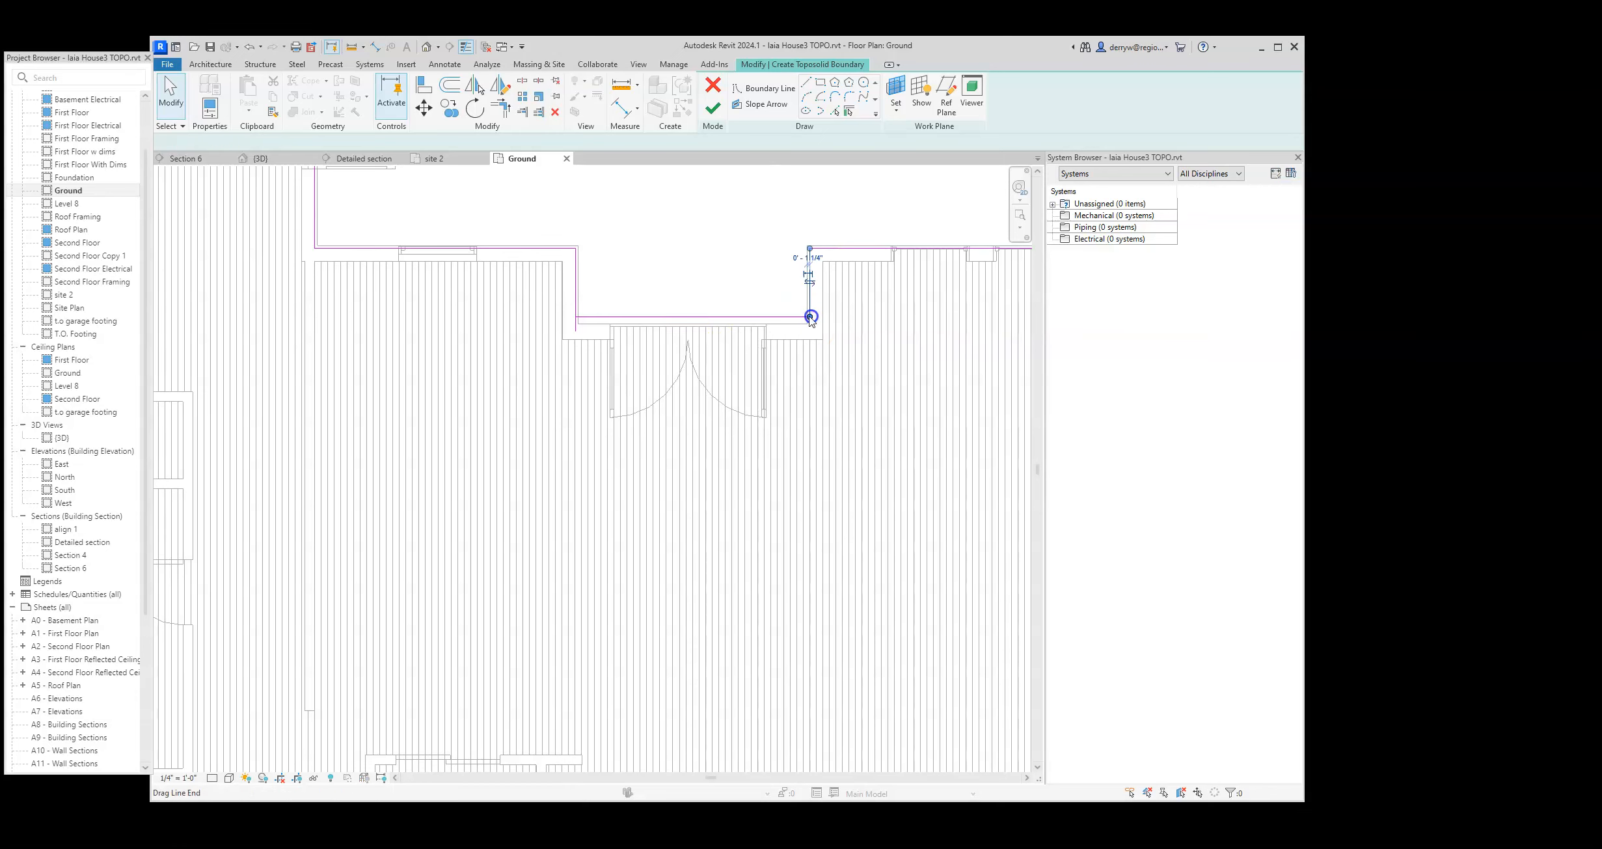
click(576, 322)
mouse_move(577, 315)
mouse_down()
mouse_move(582, 343)
mouse_move(576, 332)
mouse_up()
- Shorten the overlong horizontal boundary line at the upper-left wing to its corner and check the outline around the house
scroll(576, 364, down, 5)
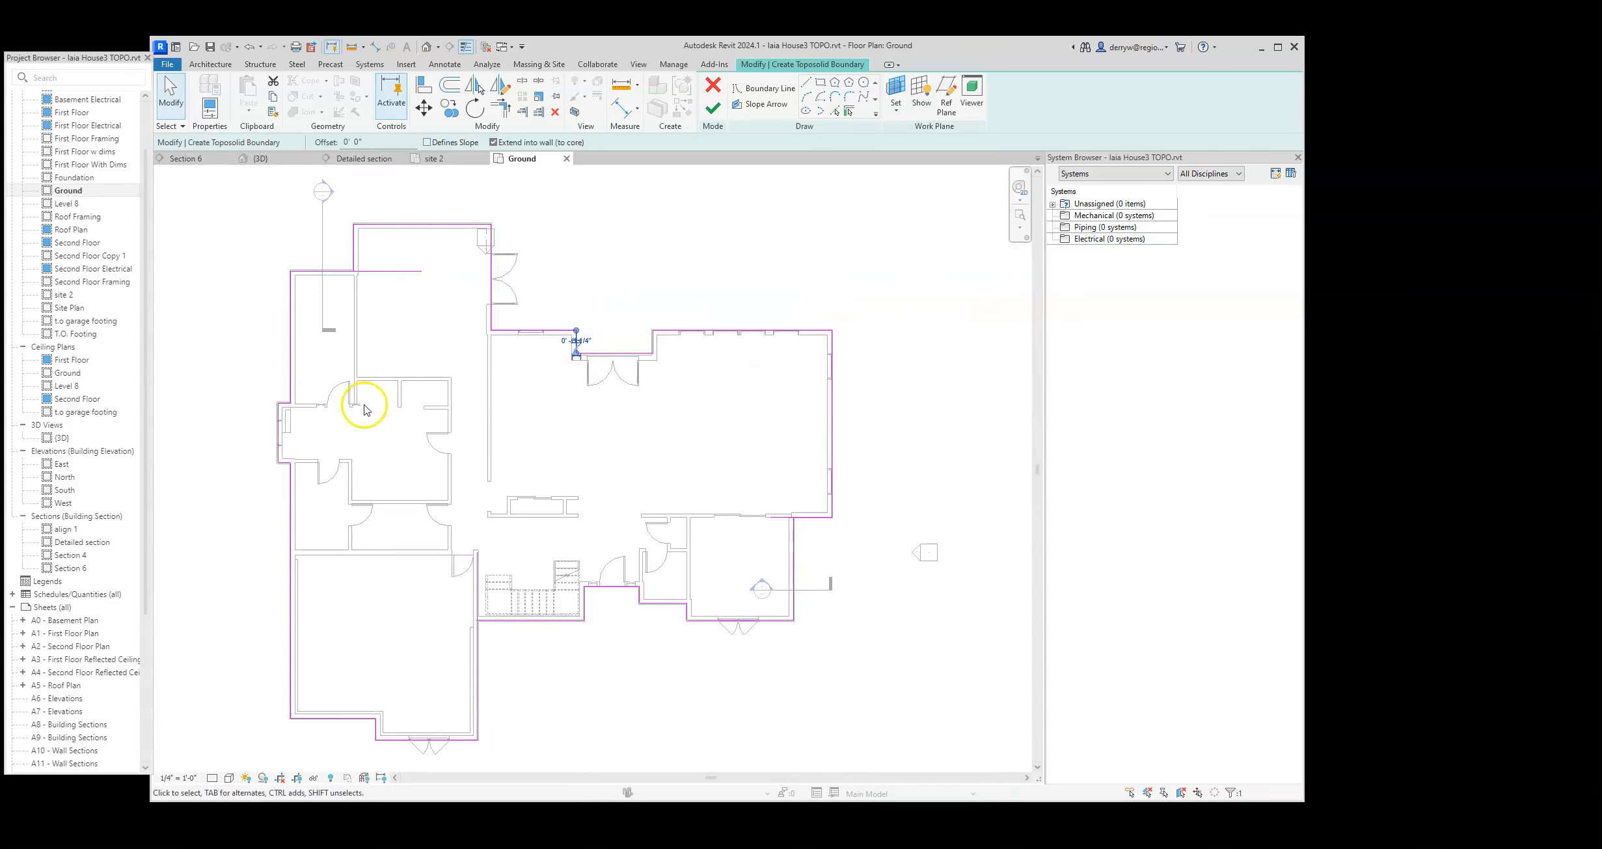
click(404, 270)
drag(421, 276, 353, 271)
click(403, 370)
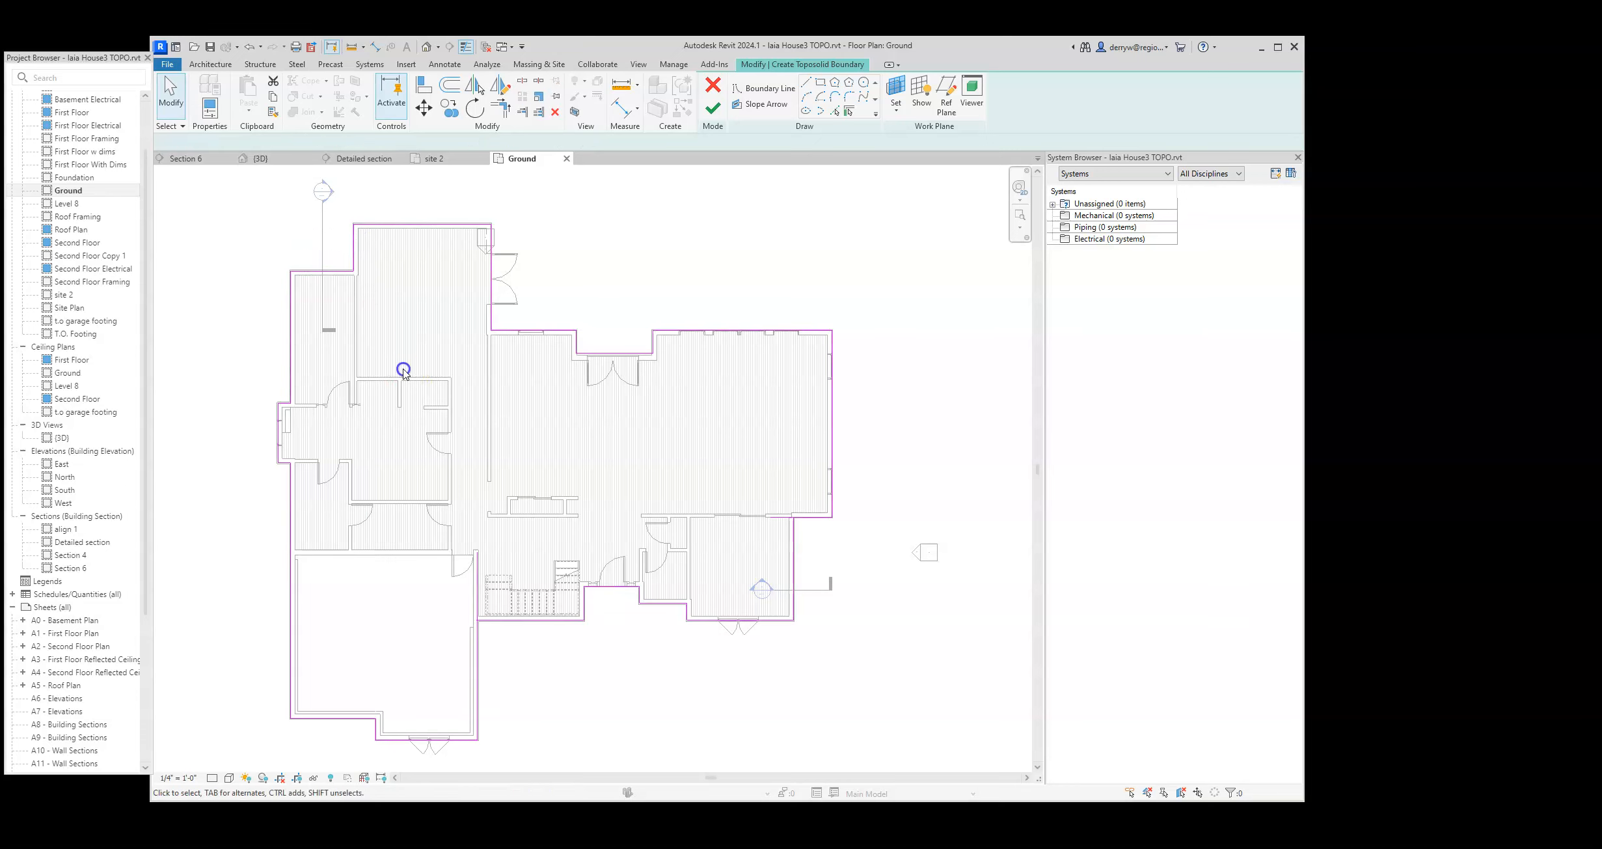
scroll(651, 721, up, 2)
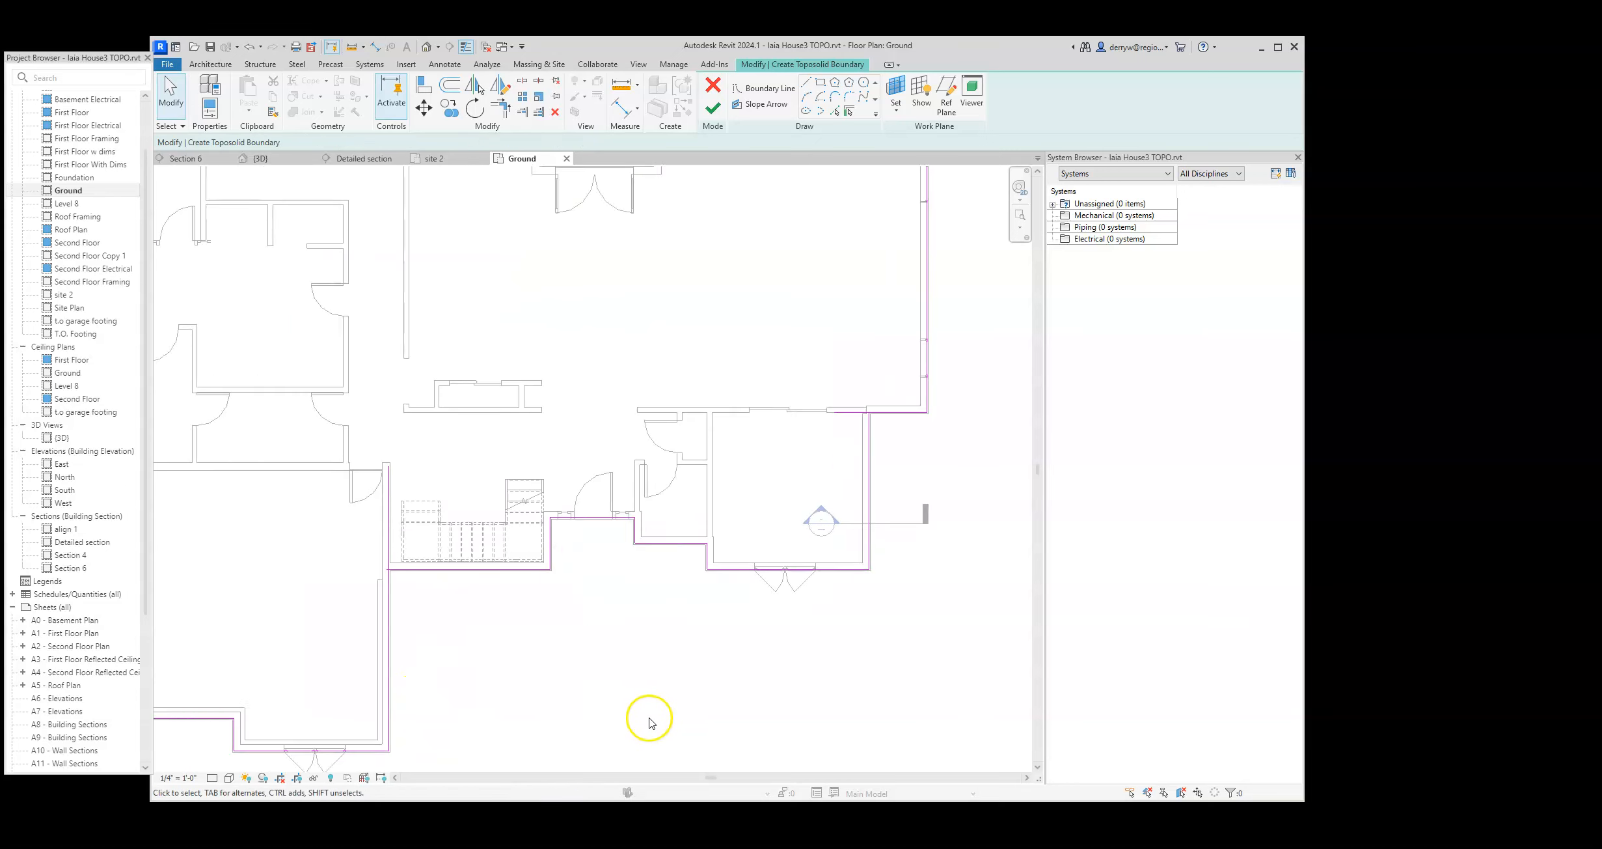
scroll(650, 721, up, 1)
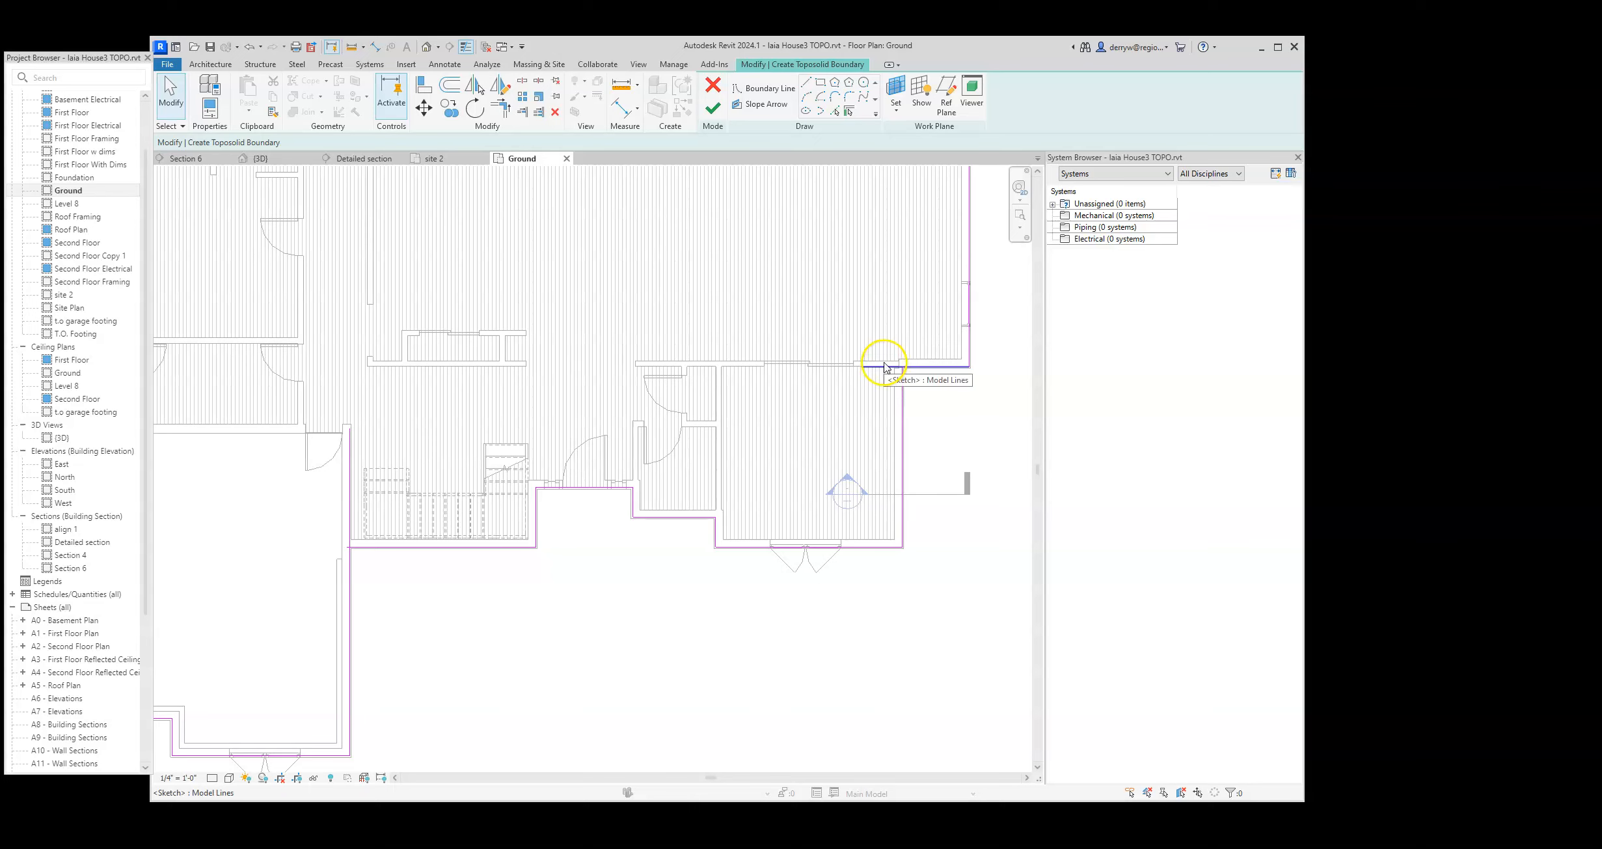
scroll(885, 366, down, 4)
mouse_move(759, 198)
middle_down()
mouse_move(751, 257)
mouse_move(706, 298)
middle_up()
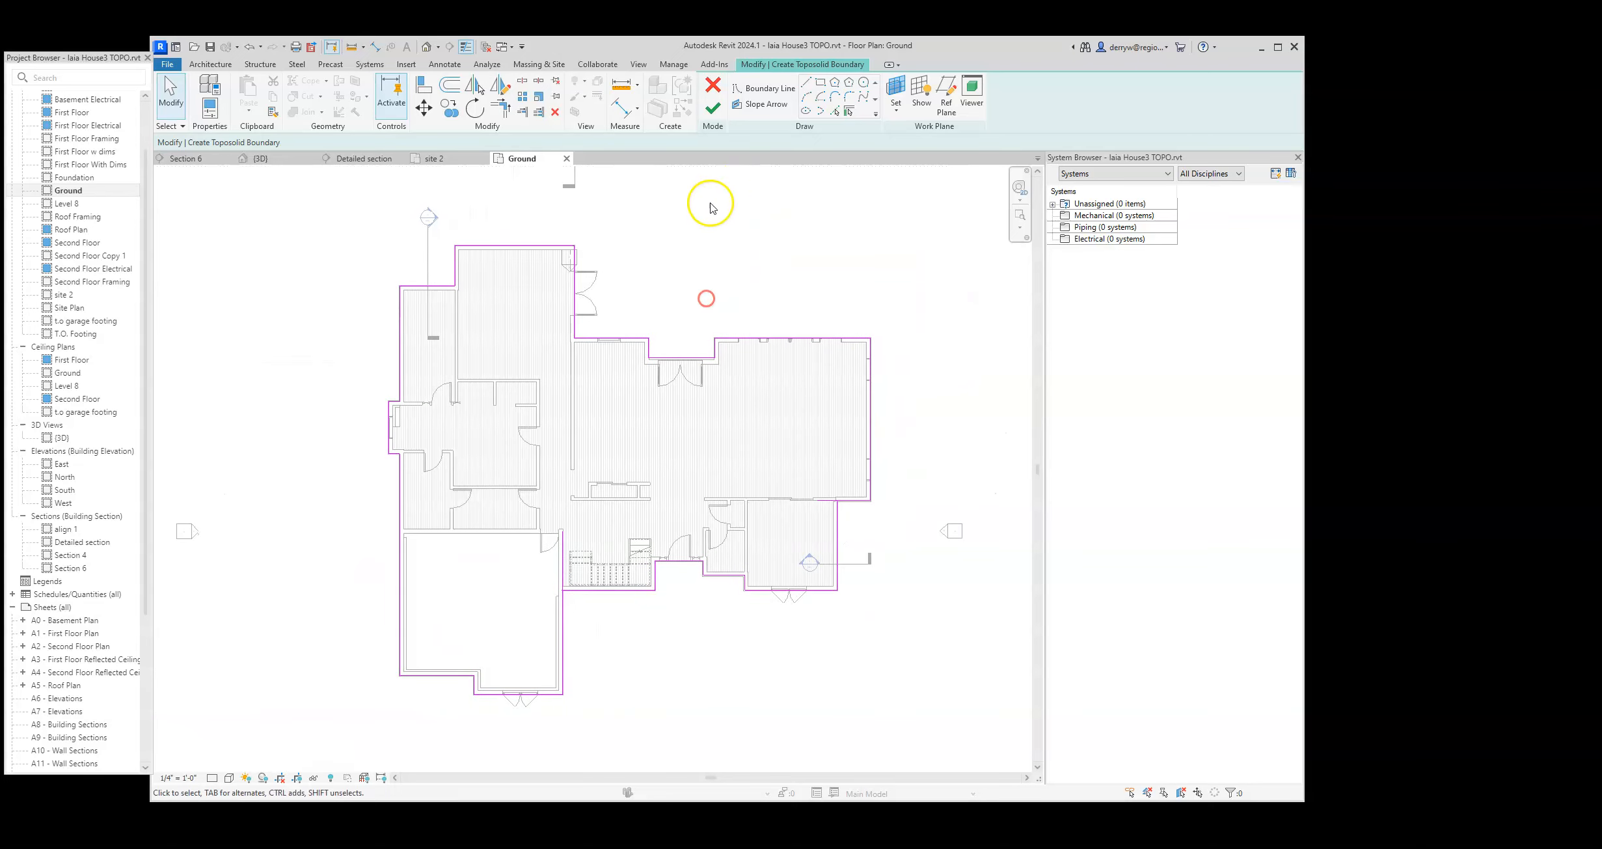
- Try to finish the toposolid sketch, and shorten the short horizontal boundary line at the front-right wing to its corner
click(712, 112)
drag(1111, 681, 1047, 597)
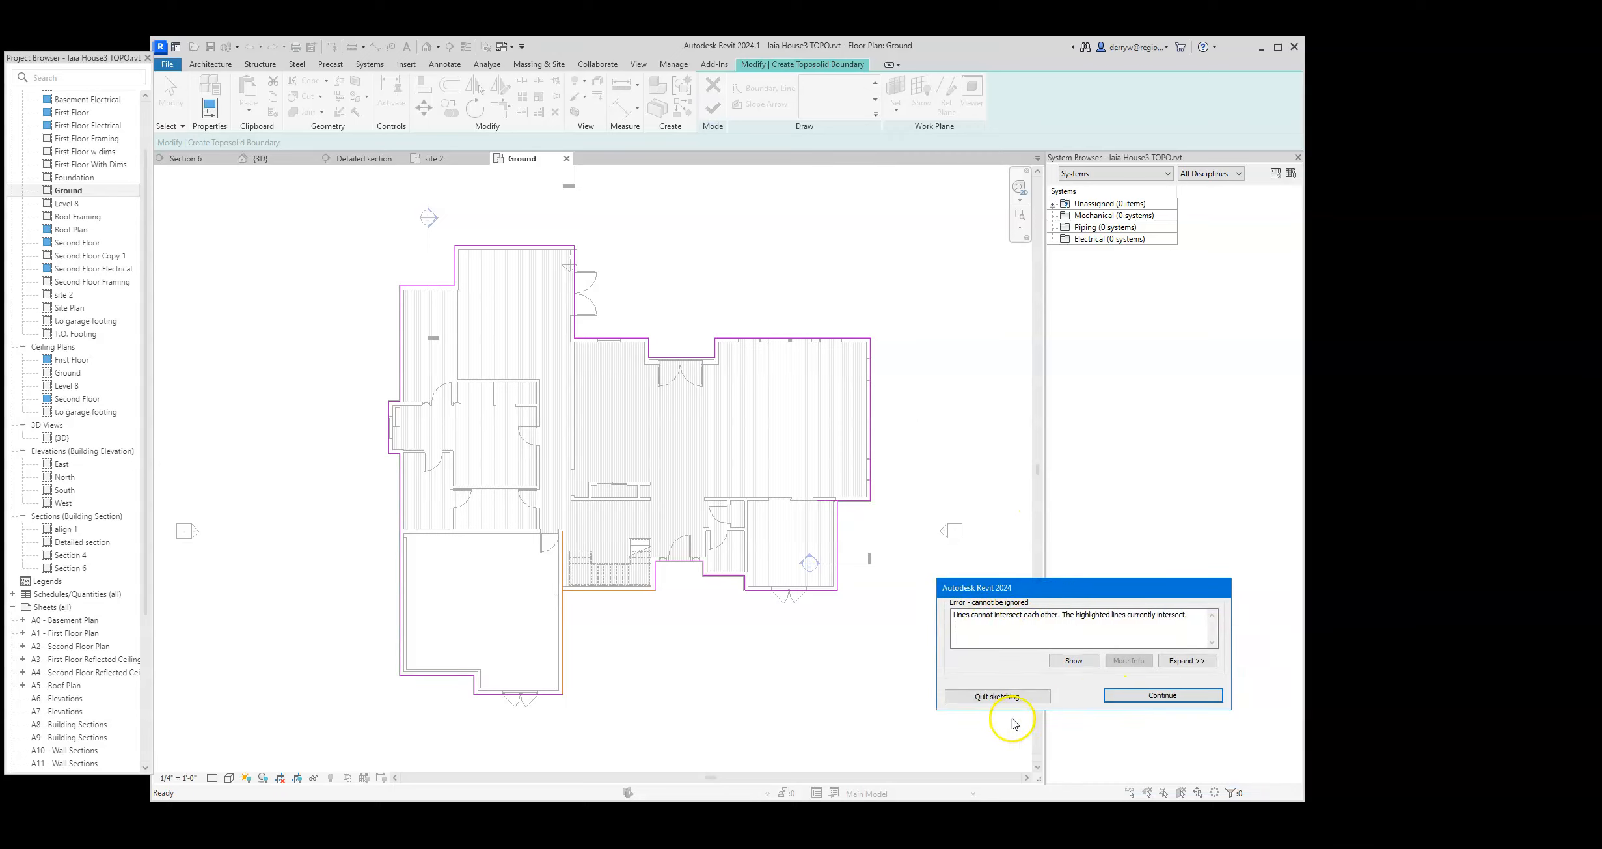
click(1153, 696)
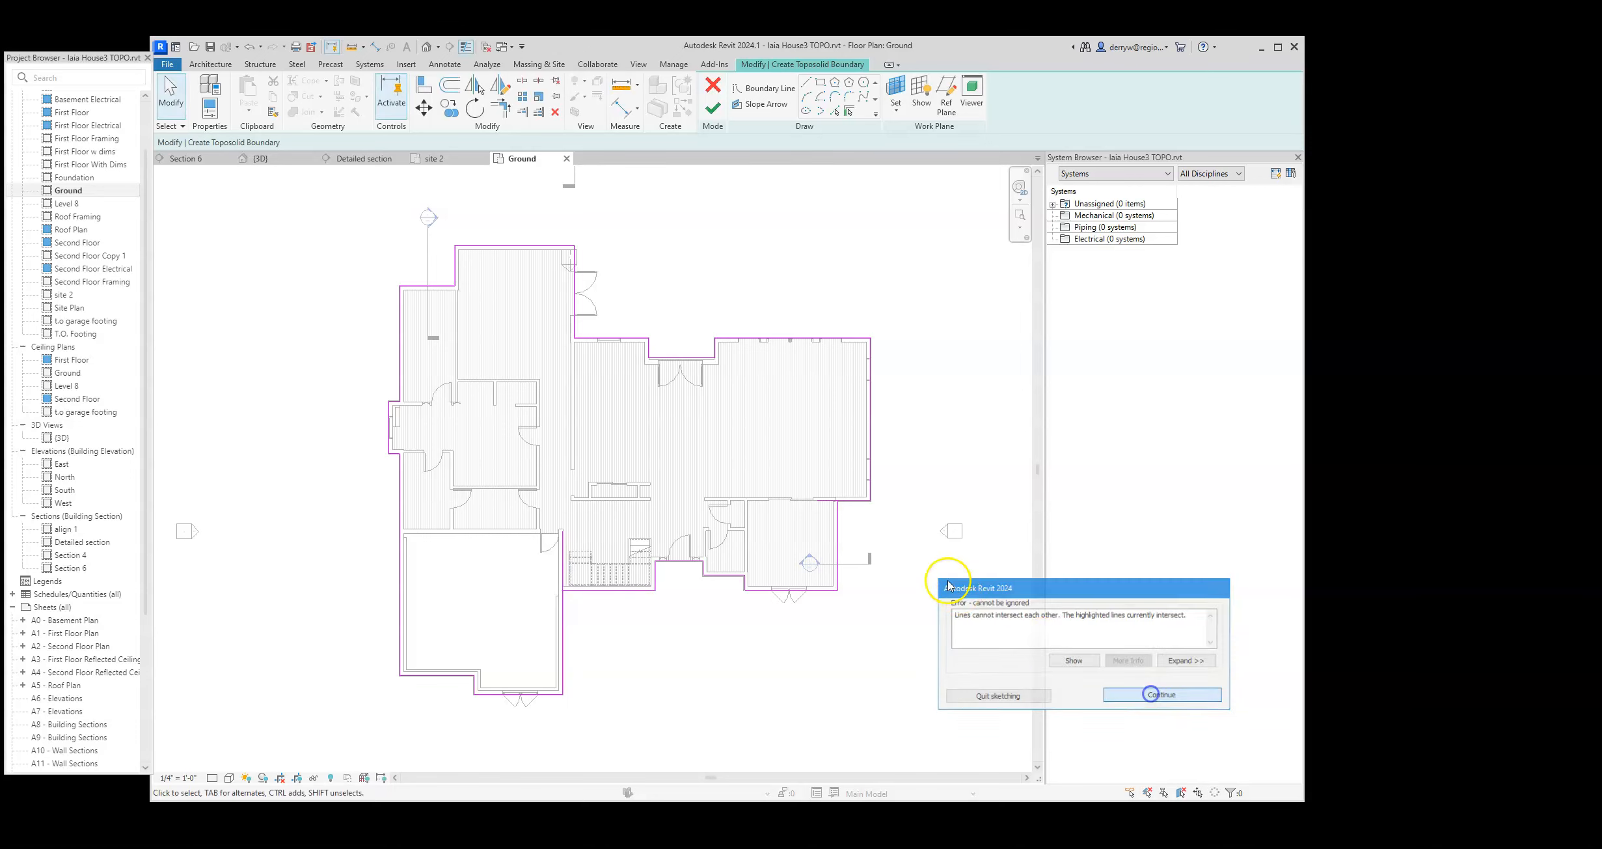
click(826, 502)
drag(817, 501, 838, 501)
click(892, 556)
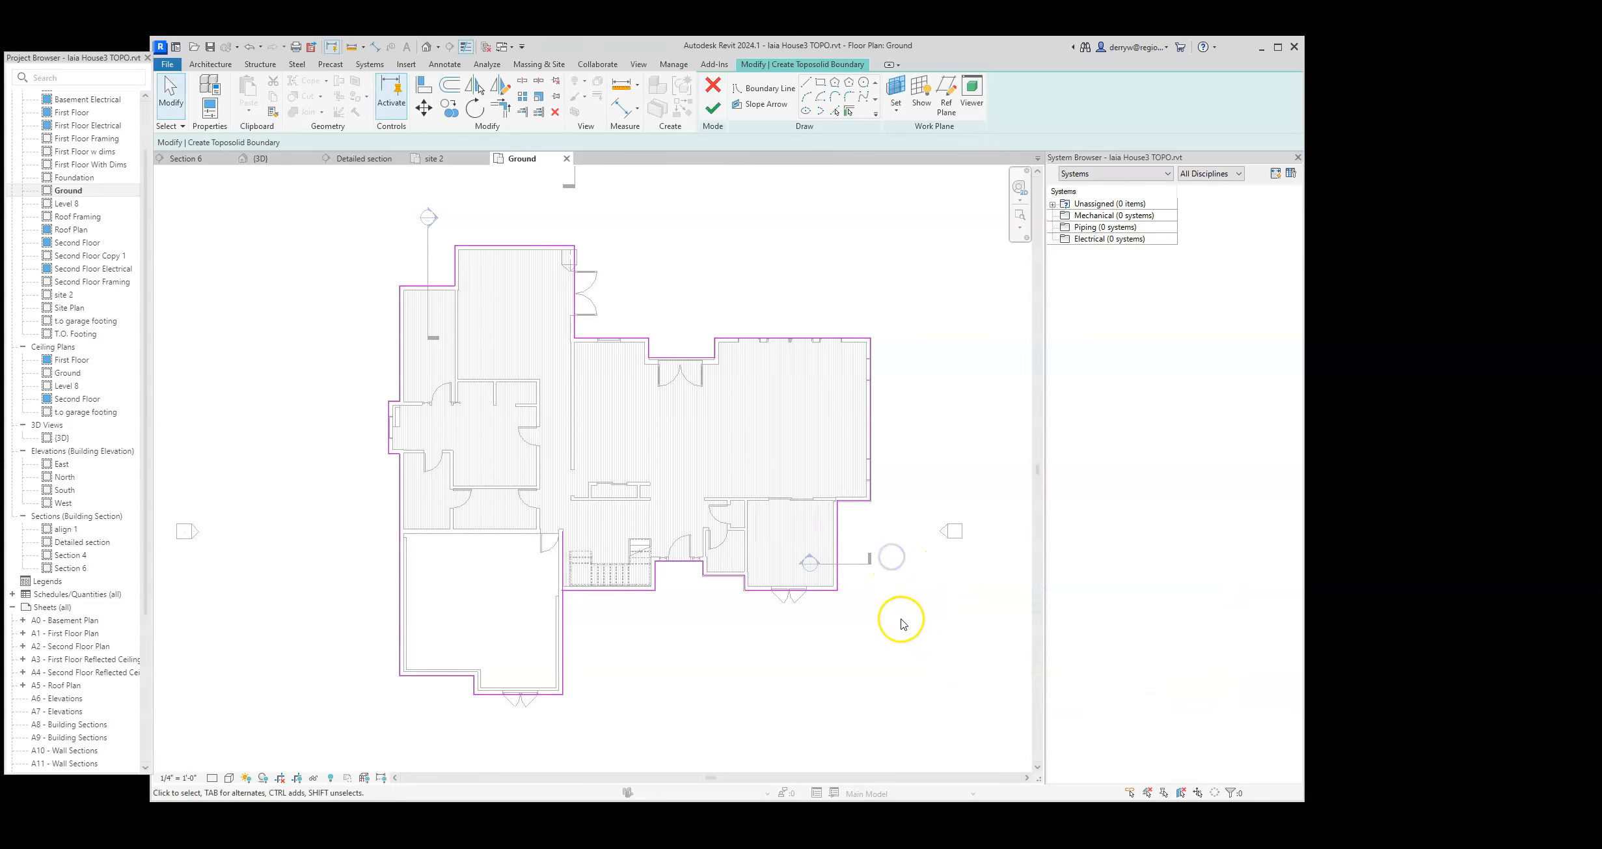
- Draw a rectangular outer boundary about 193 feet wide around the house
scroll(894, 583, down, 3)
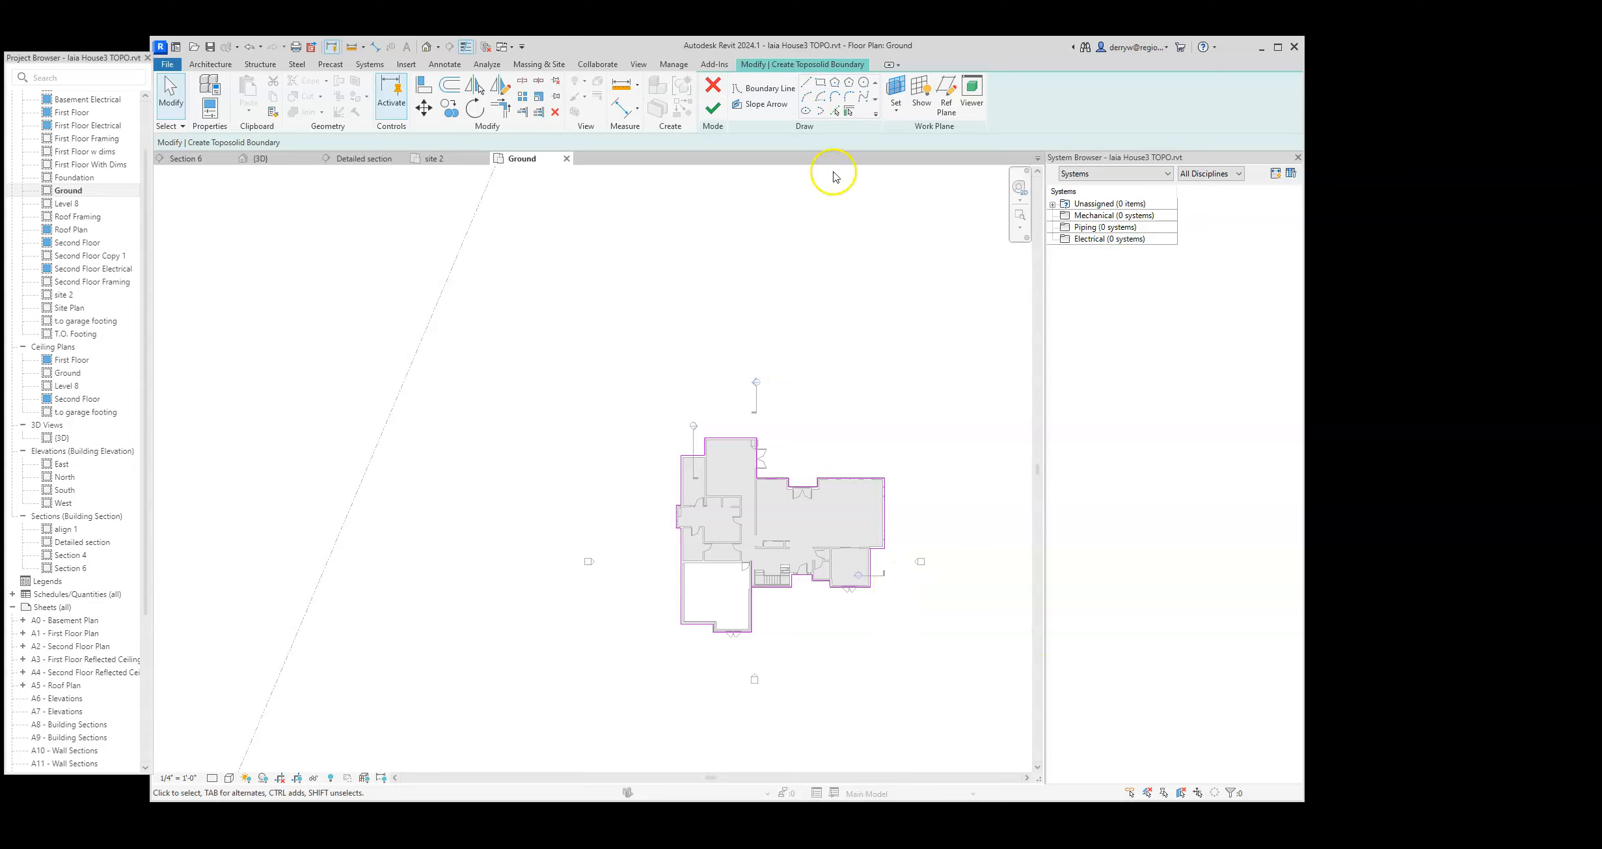
click(822, 83)
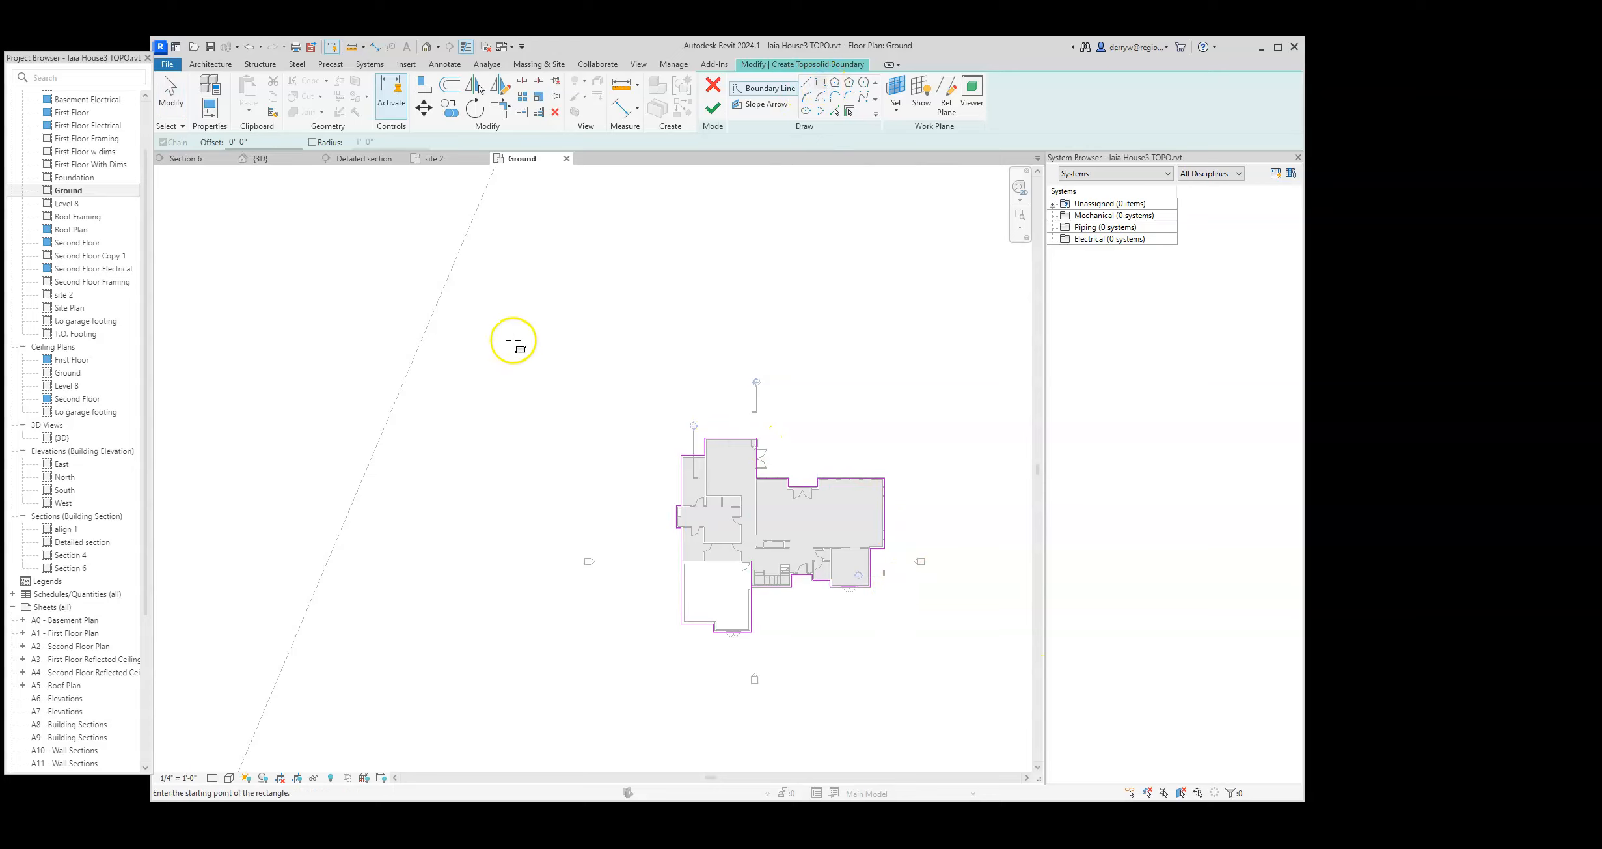
click(381, 243)
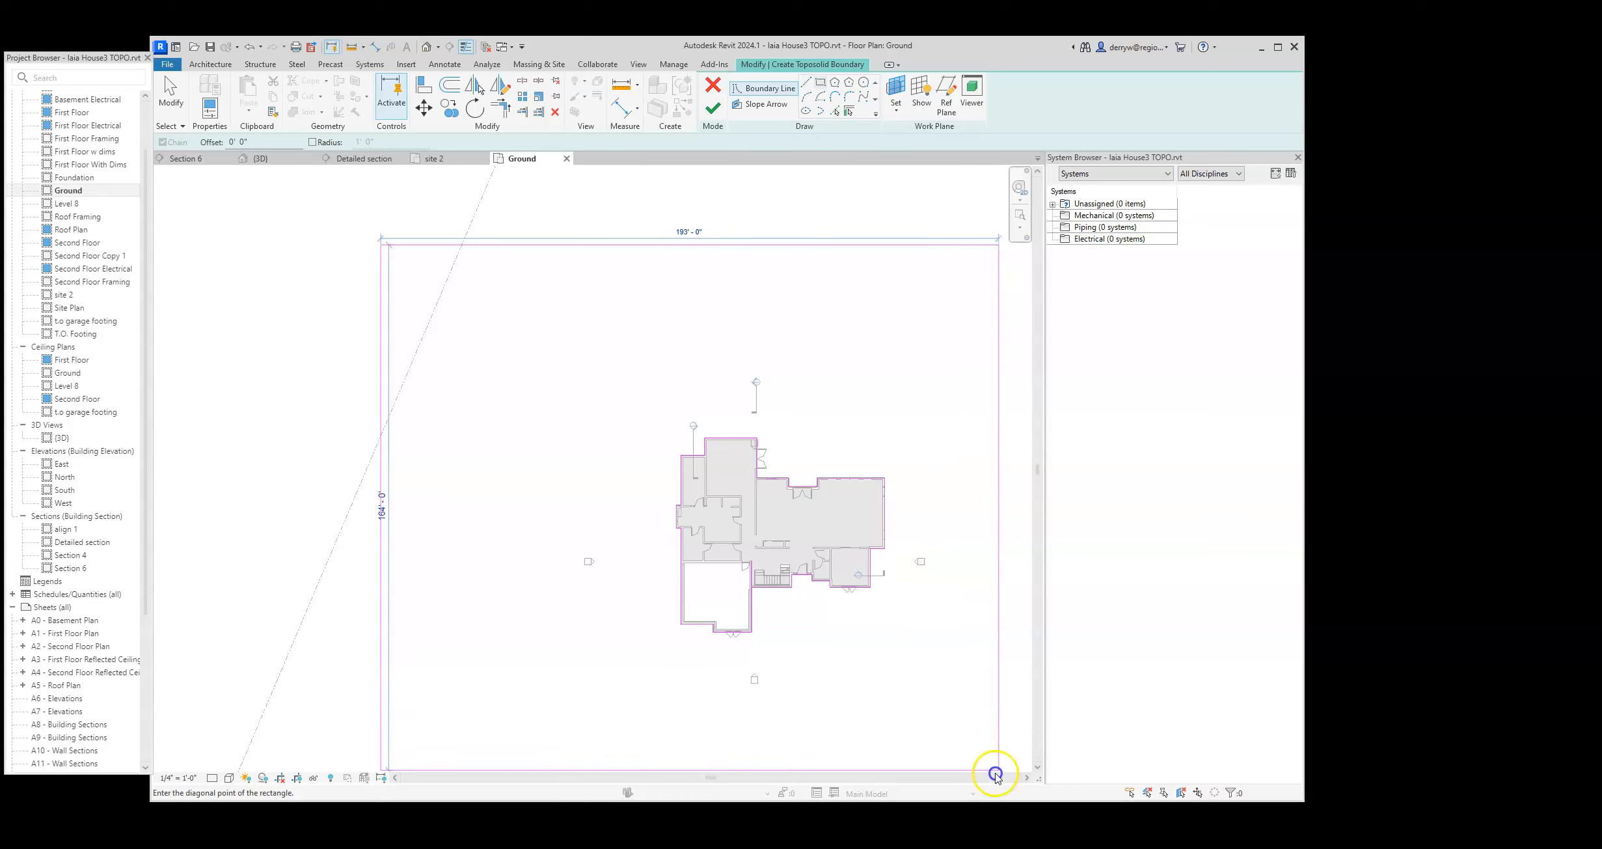
click(996, 735)
scroll(997, 738, down, 2)
scroll(998, 732, down, 1)
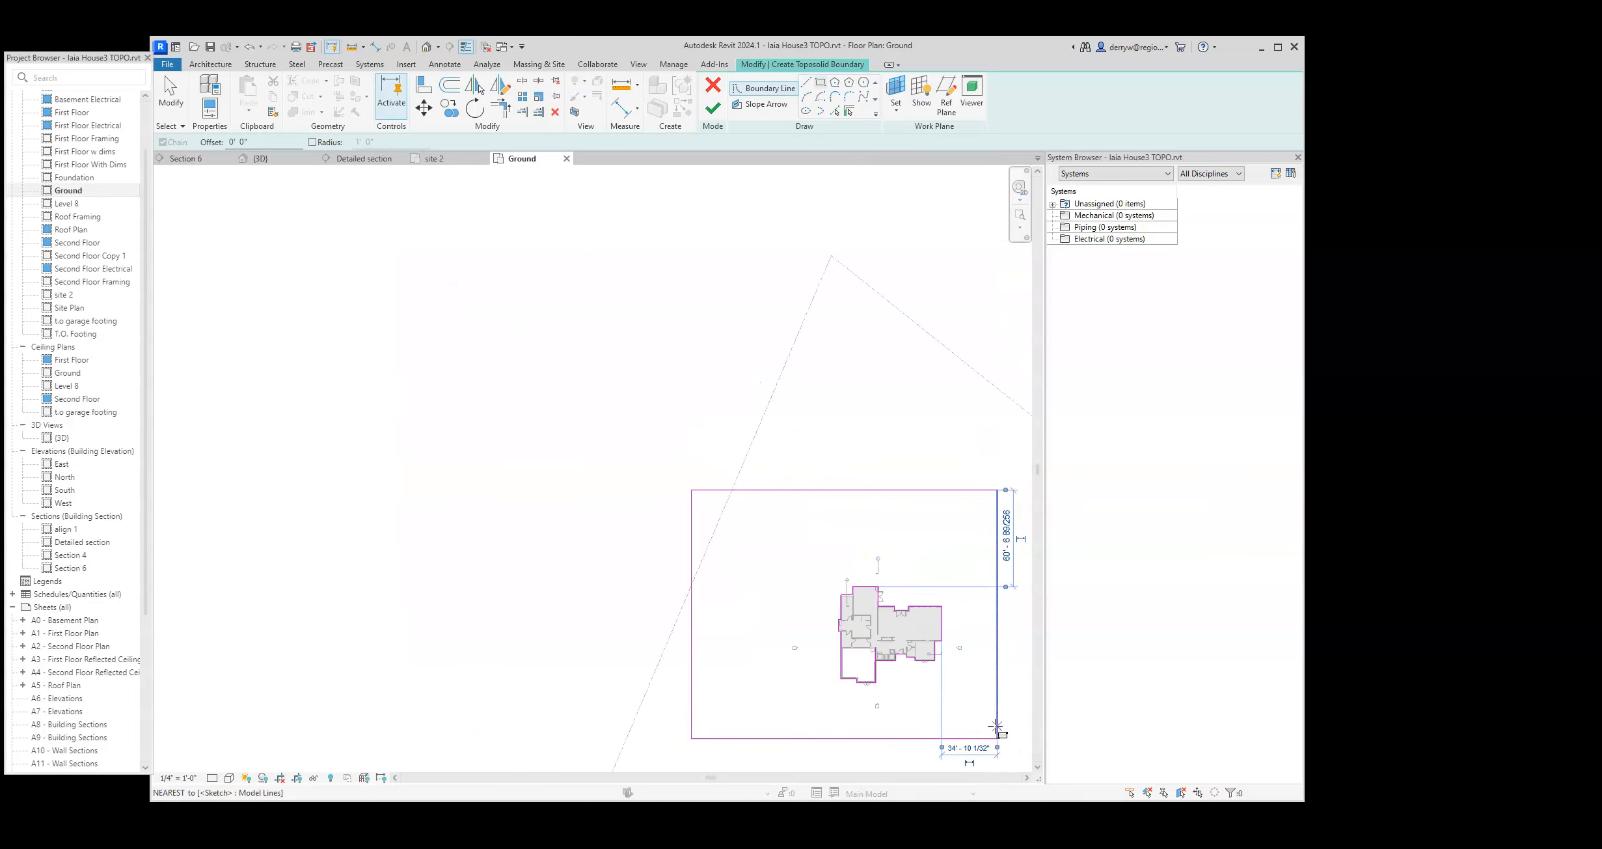
scroll(959, 705, down, 2)
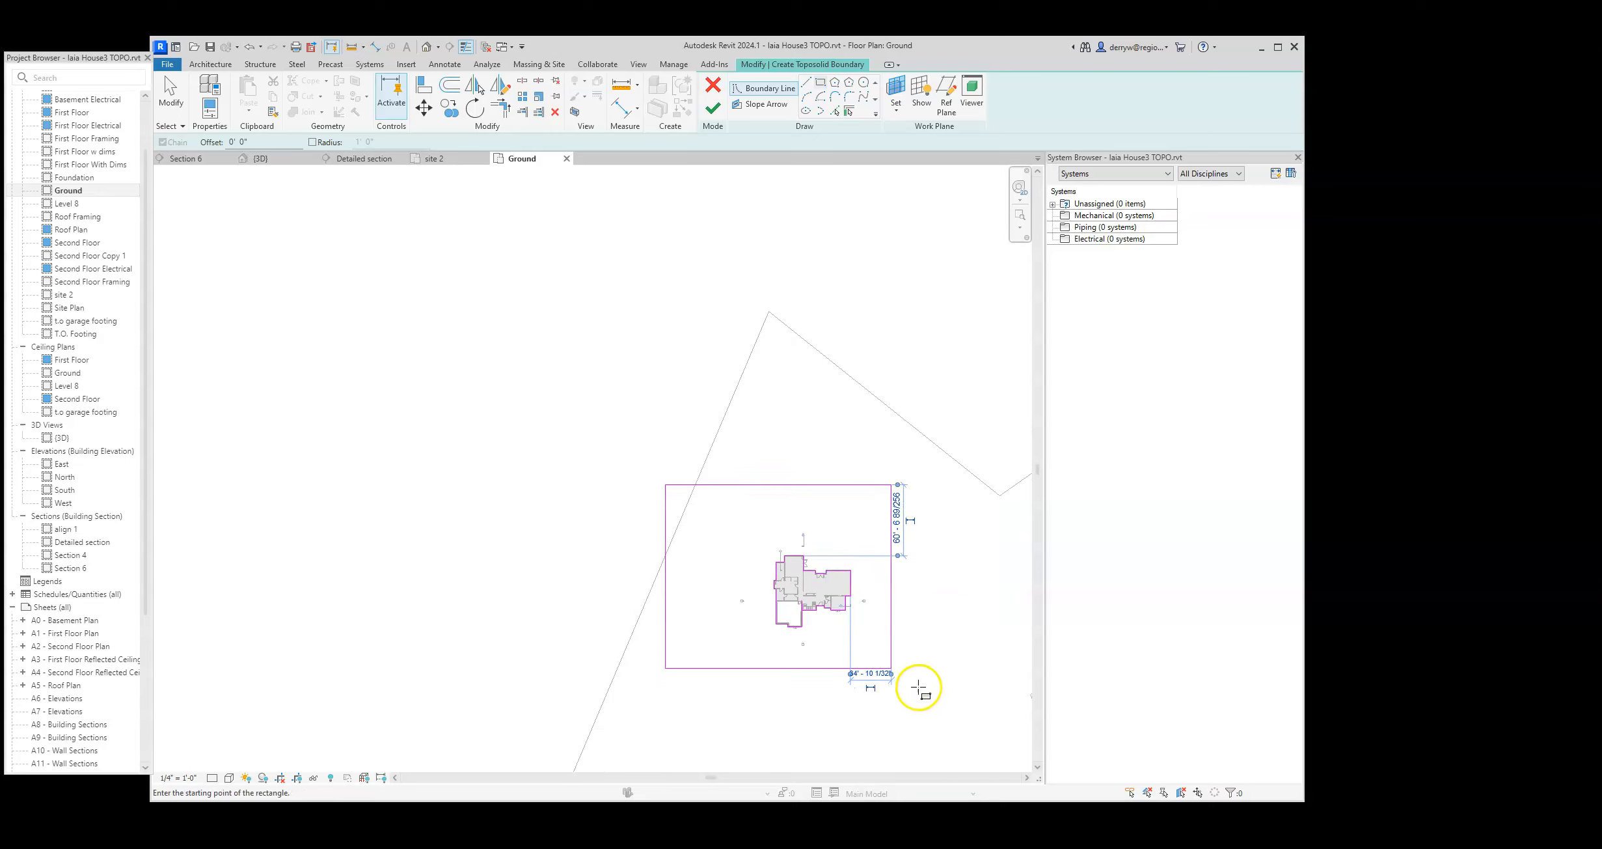
key(Escape)
key(Escape)
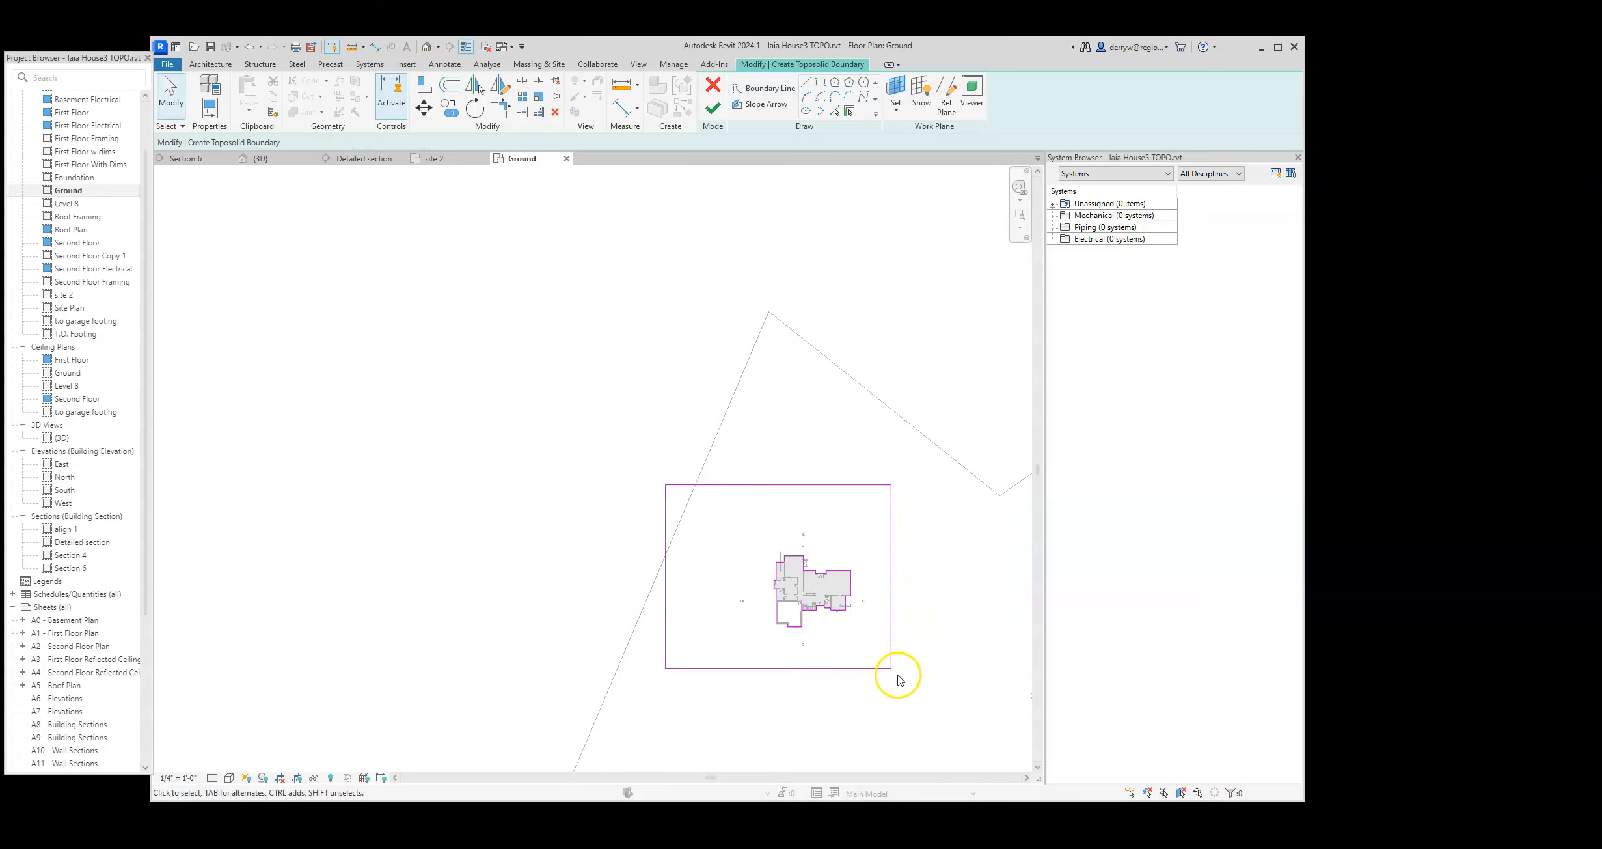
- Try to enlarge the outer rectangle from its lower-right corner, and undo the rectangle
click(890, 665)
mouse_move(892, 667)
mouse_down()
mouse_move(956, 661)
mouse_move(899, 676)
mouse_up()
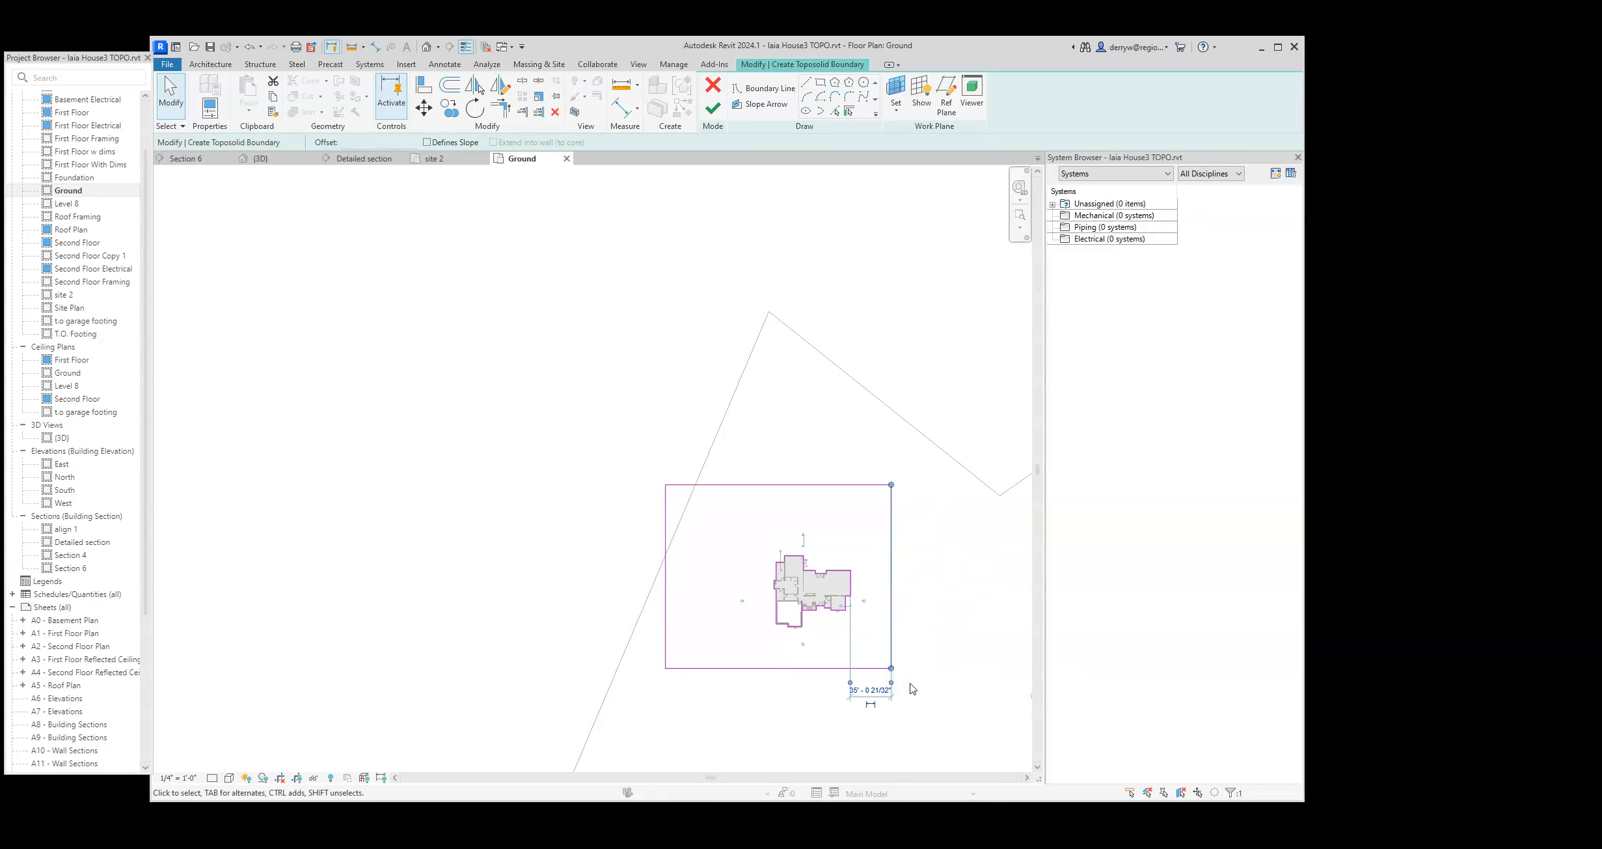
key(ctrl+z)
key(ctrl+z)
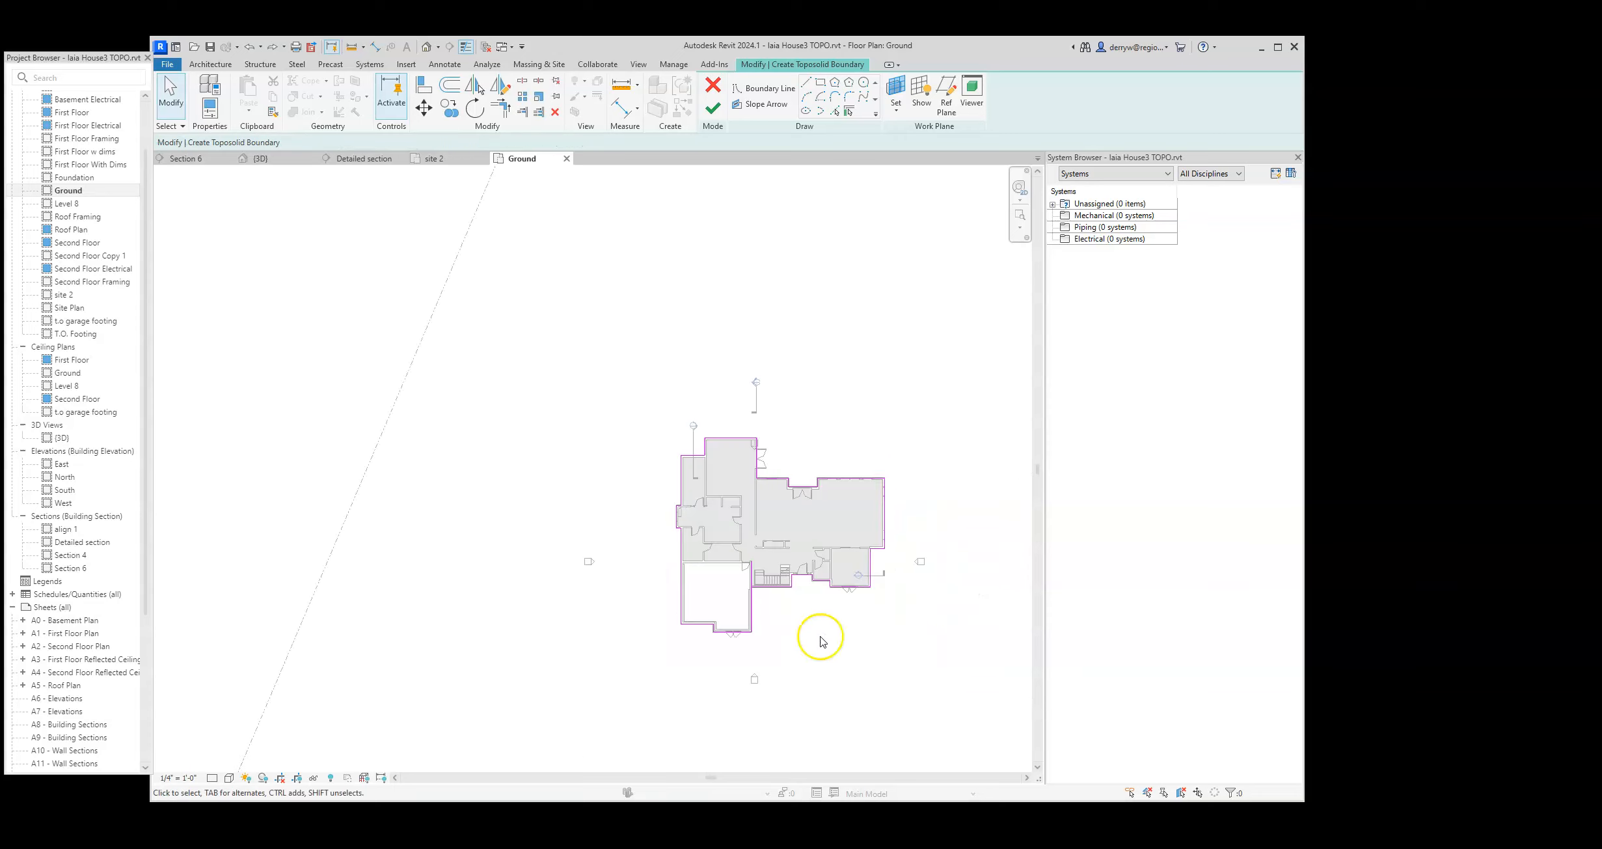
- Draw a larger rectangular outer boundary, about 260 by 180 feet, with the house well inside it
click(821, 82)
scroll(905, 391, down, 3)
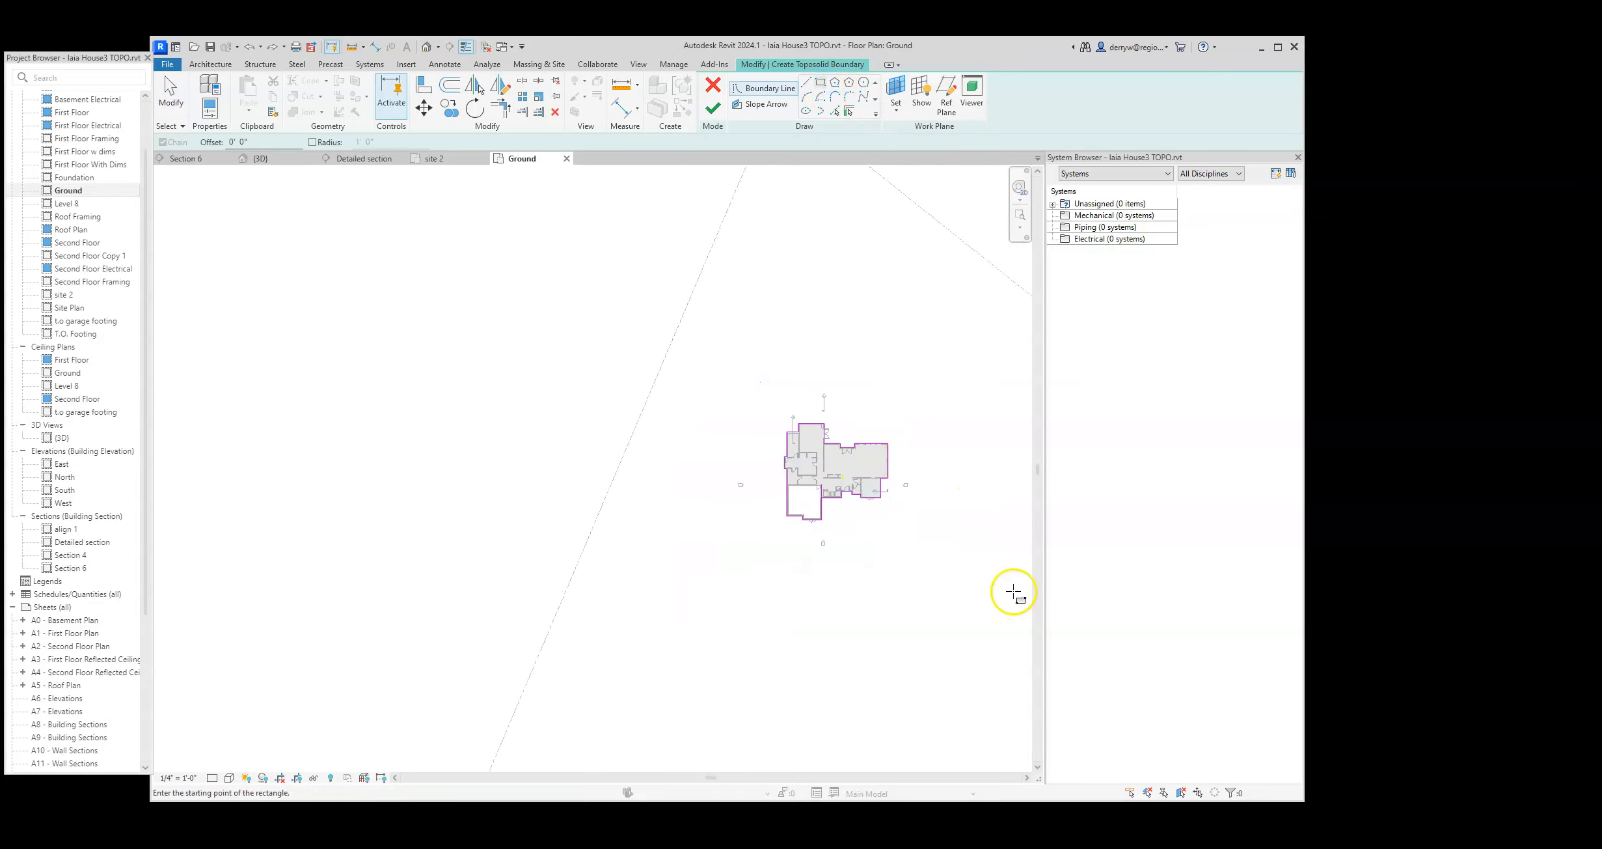
click(1023, 595)
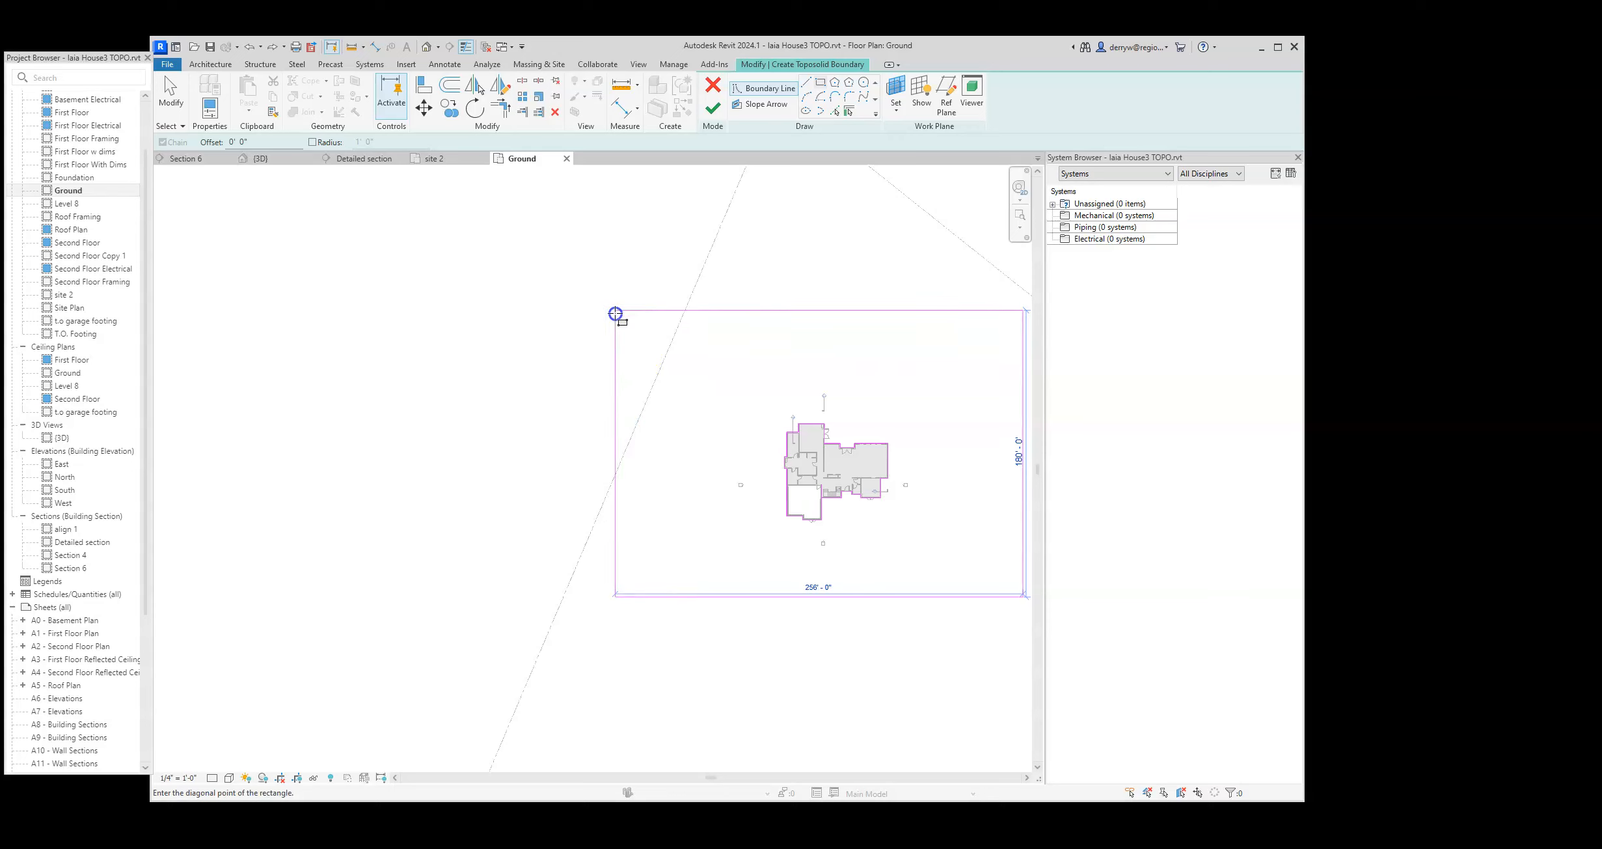
click(603, 303)
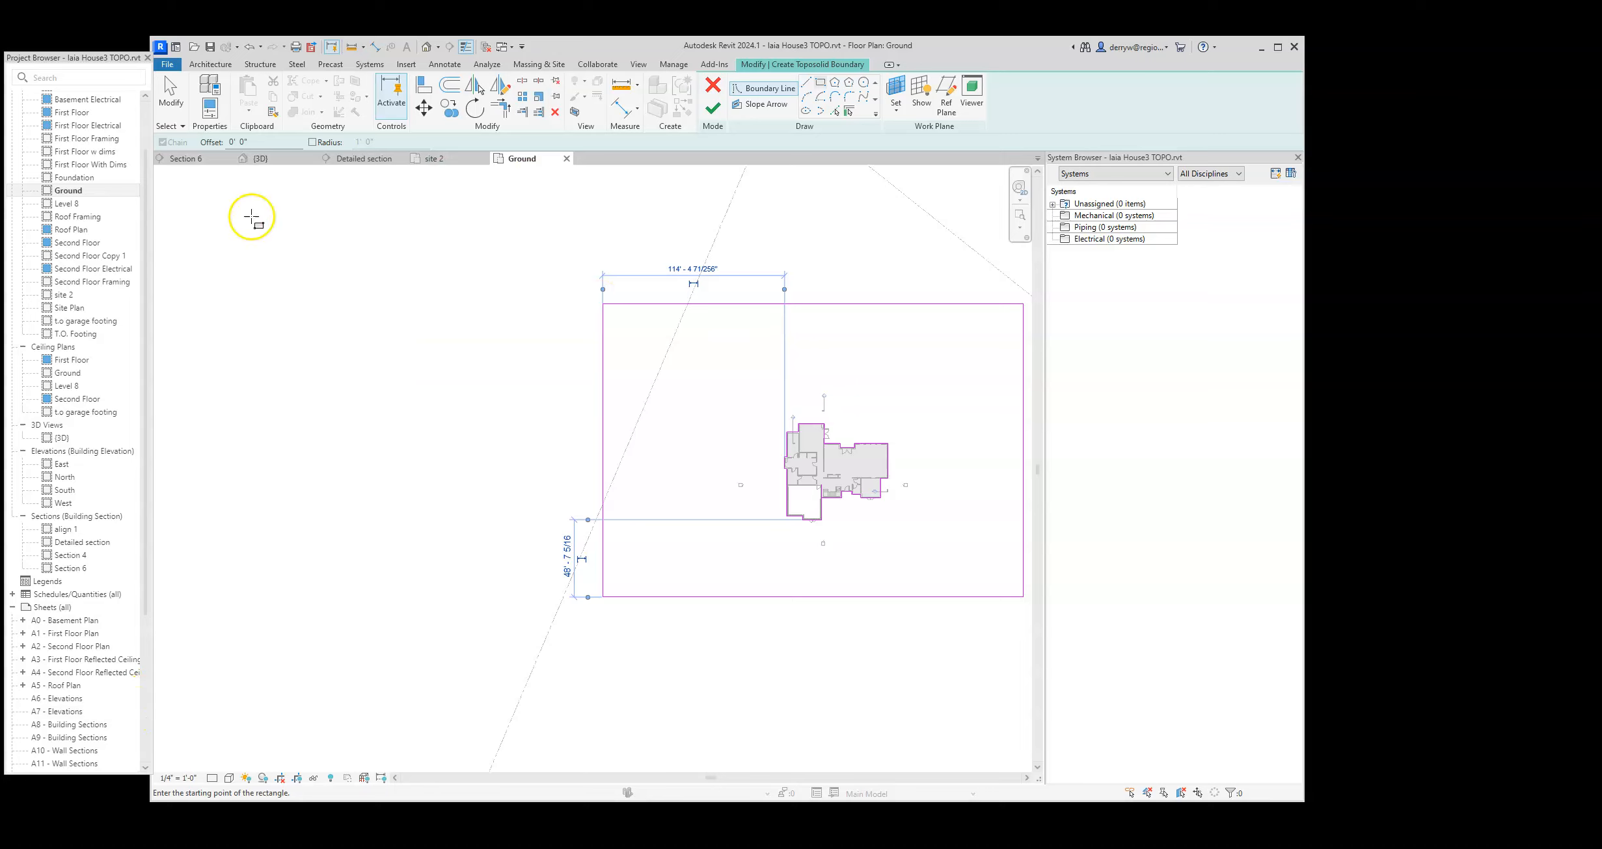
- Set the new toposolid's level constraint to Ground
drag(643, 51, 733, 46)
drag(96, 54, 95, 52)
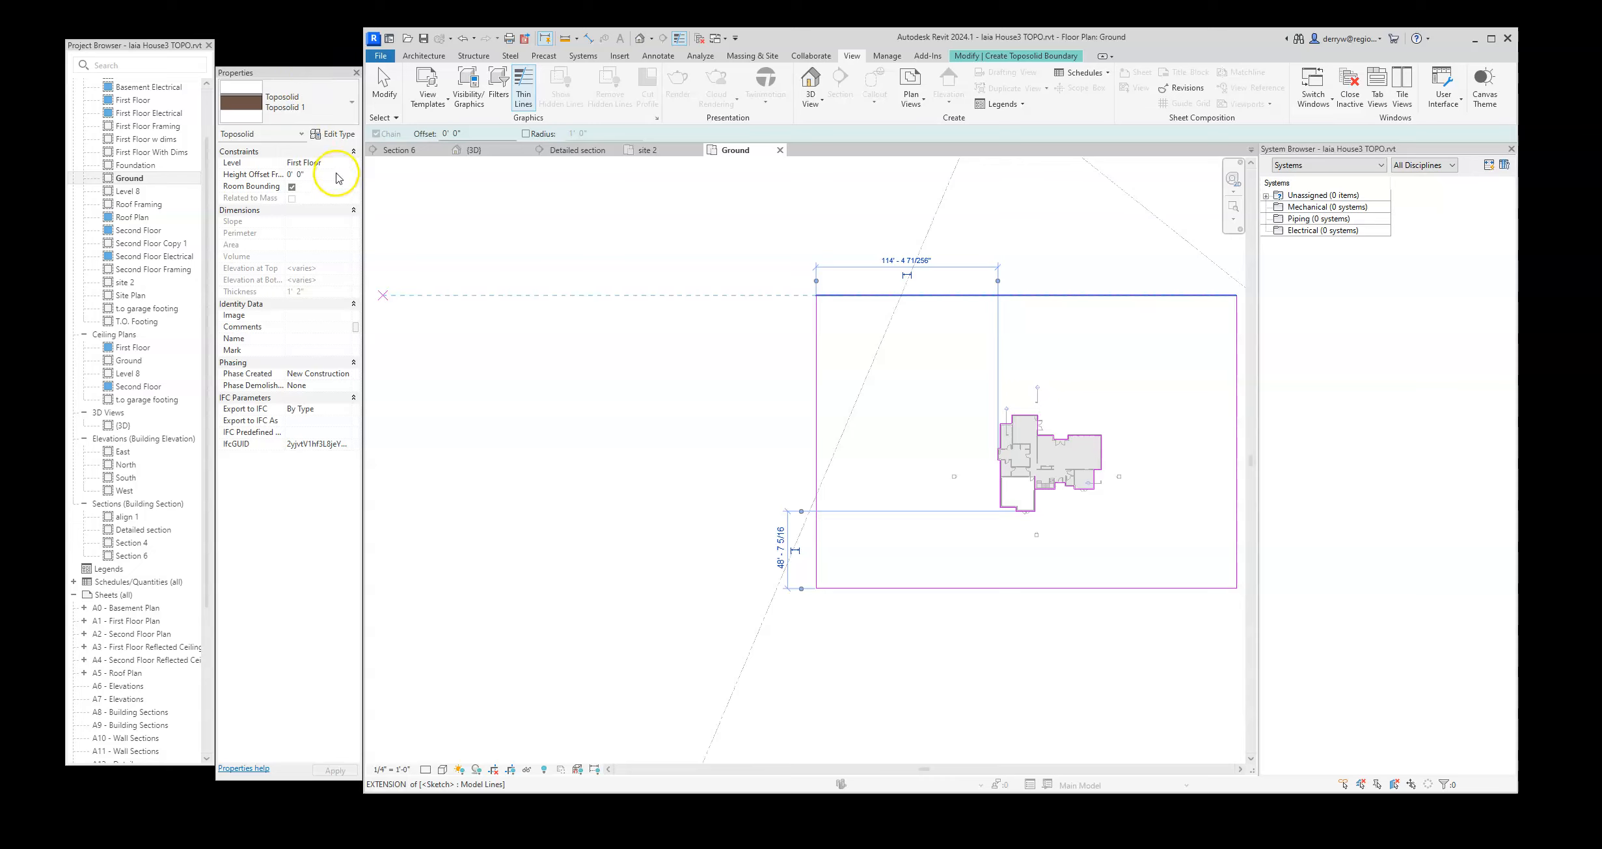
click(339, 165)
click(346, 166)
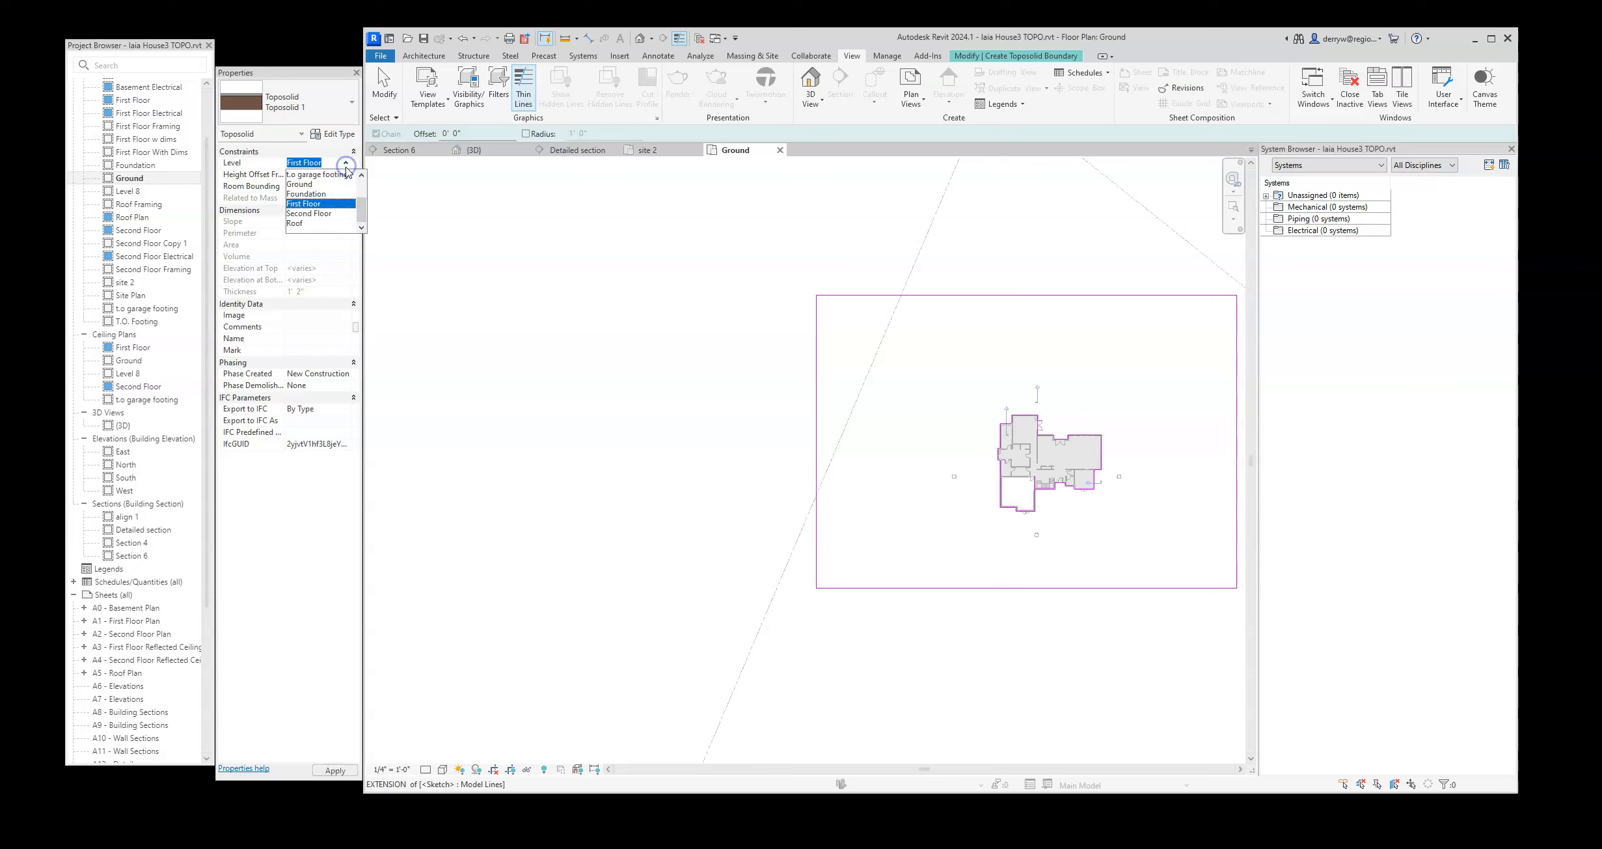
click(306, 184)
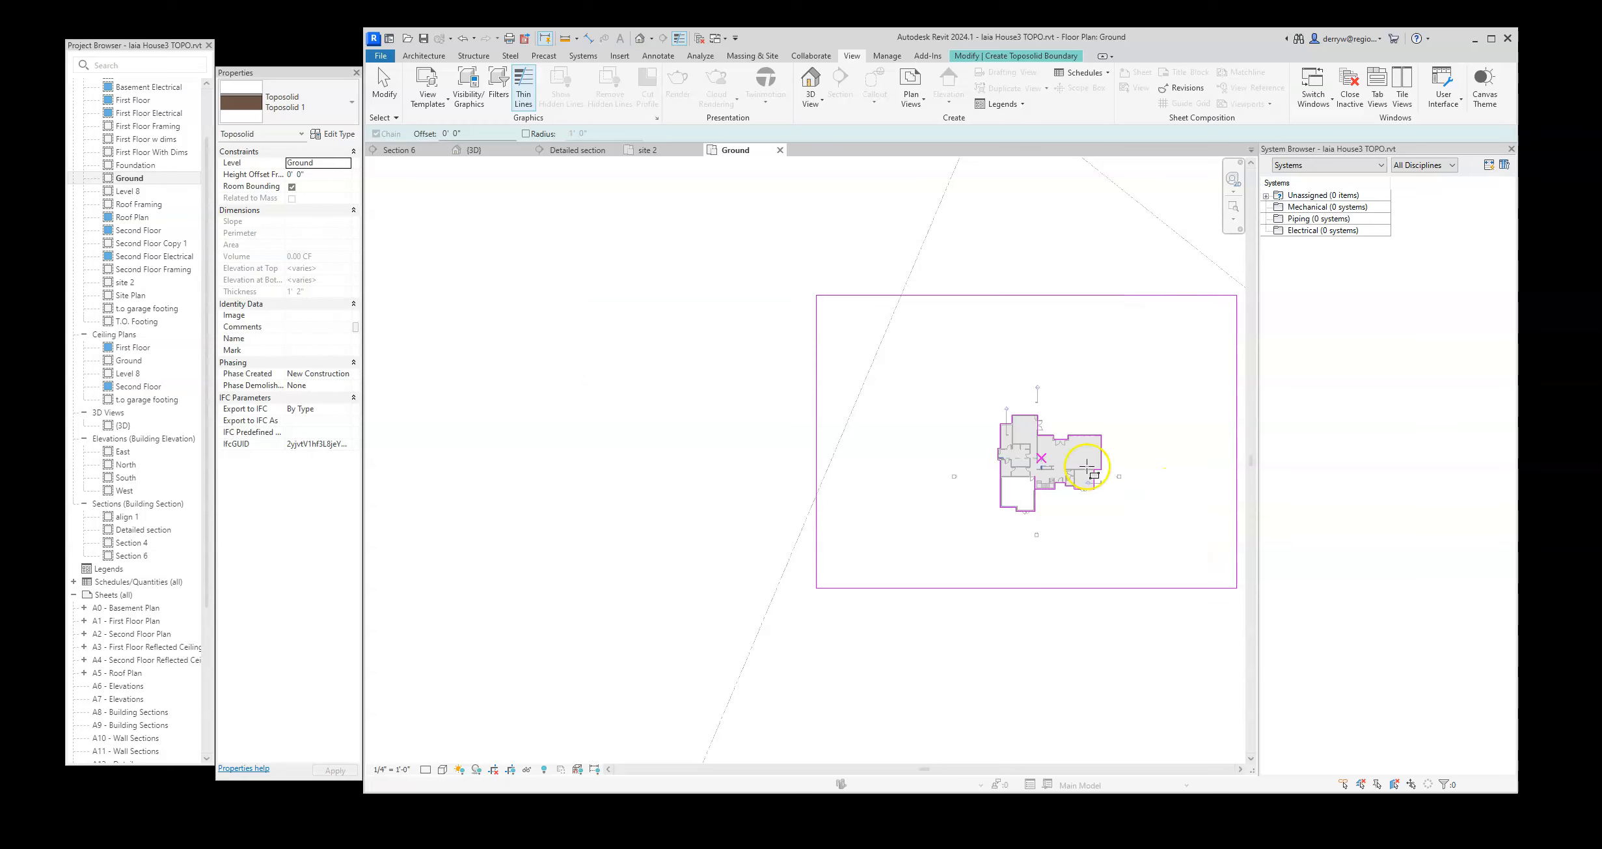
scroll(1227, 483, down, 3)
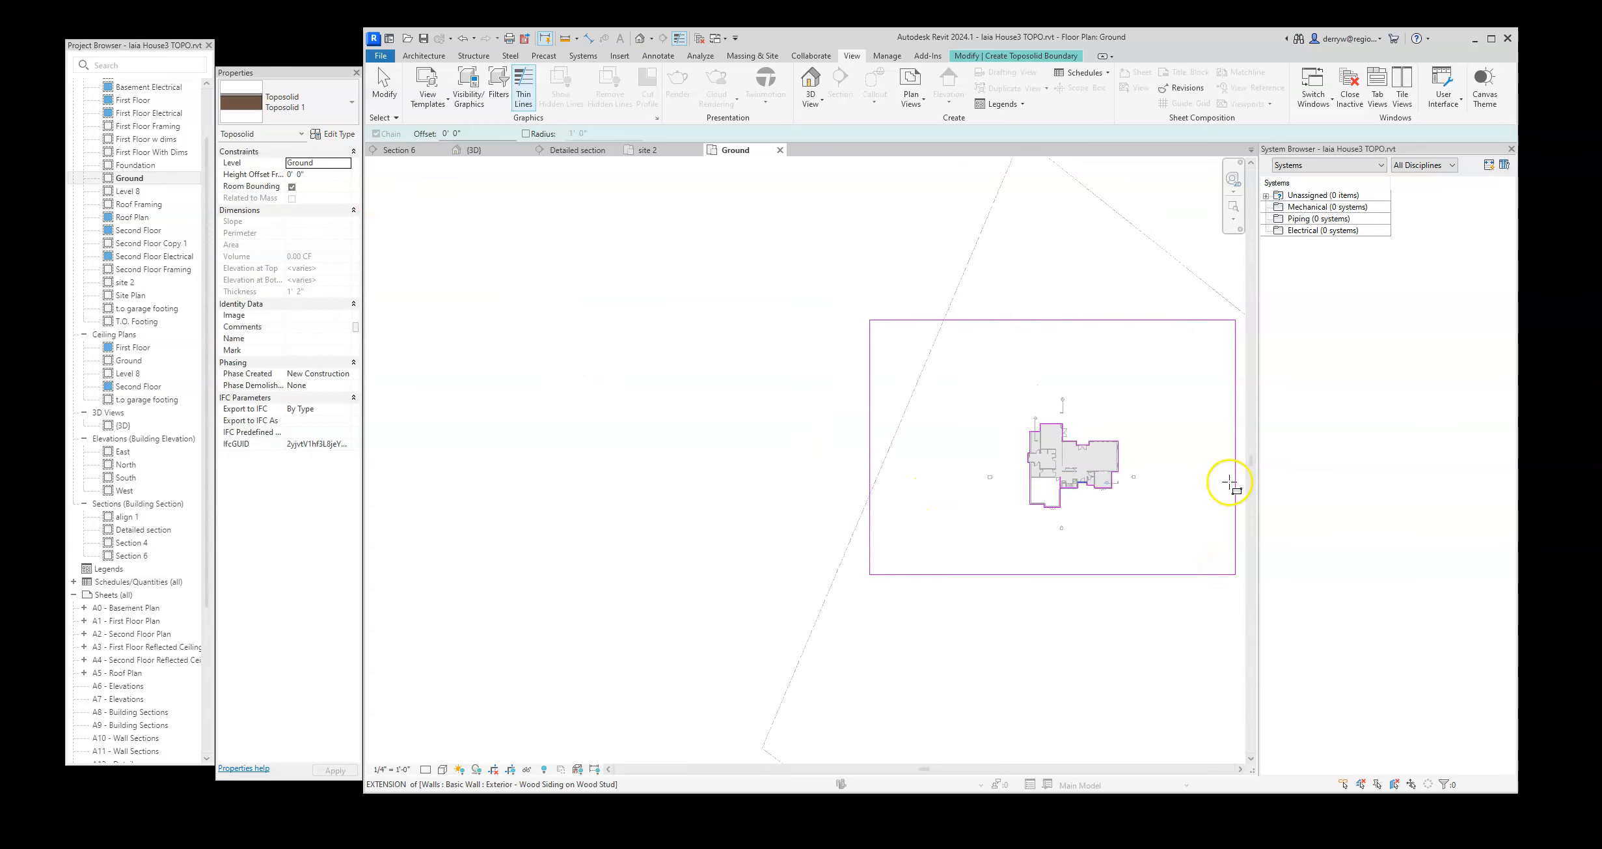
scroll(1243, 540, up, 3)
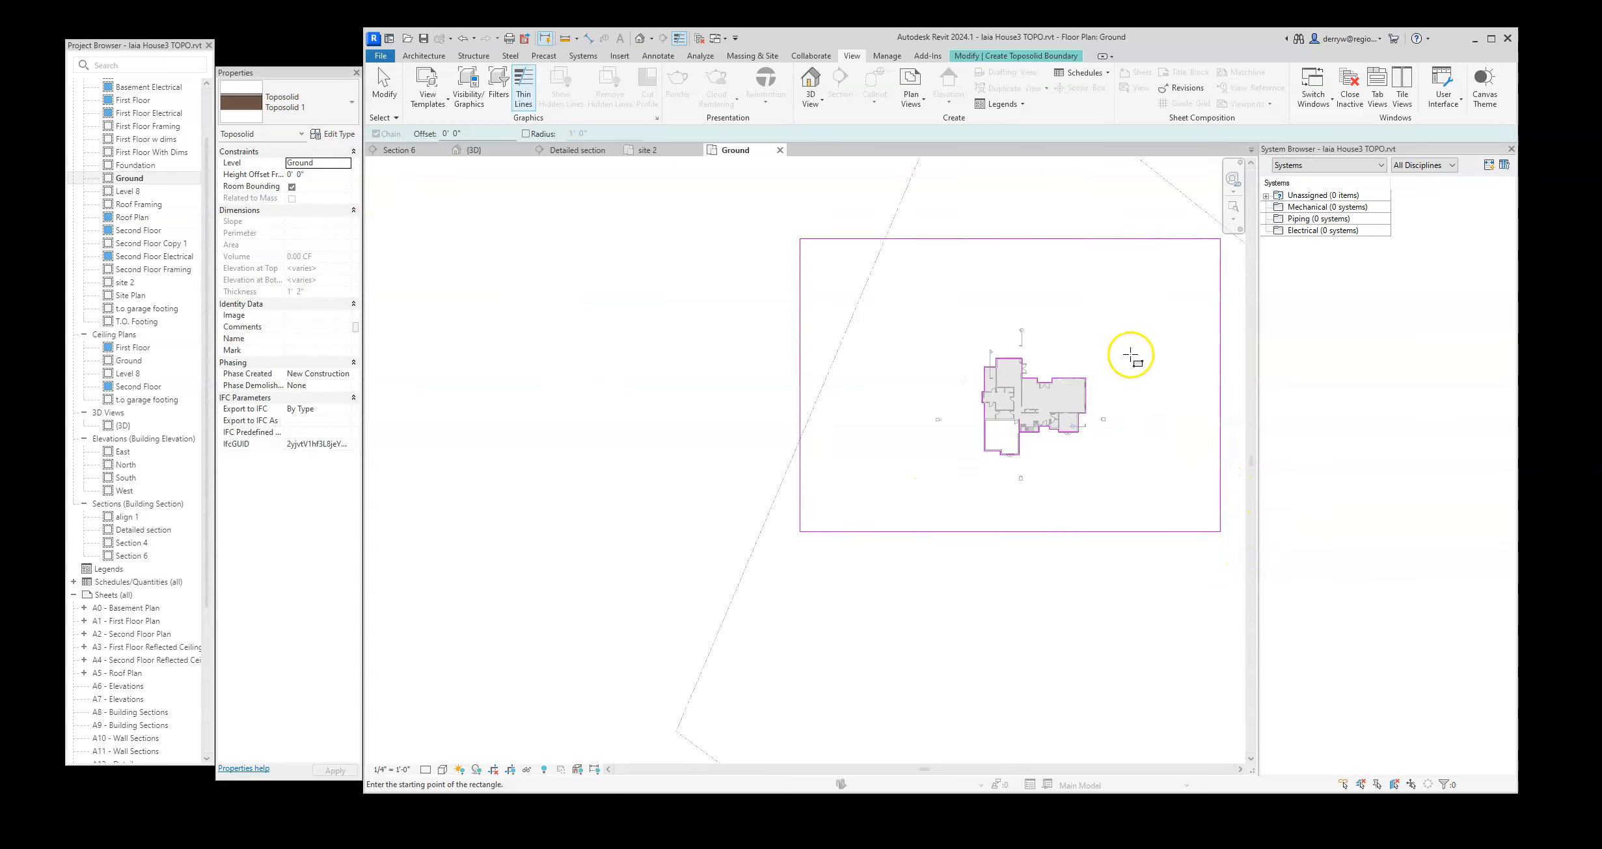
scroll(1136, 351, up, 1)
scroll(1043, 279, down, 2)
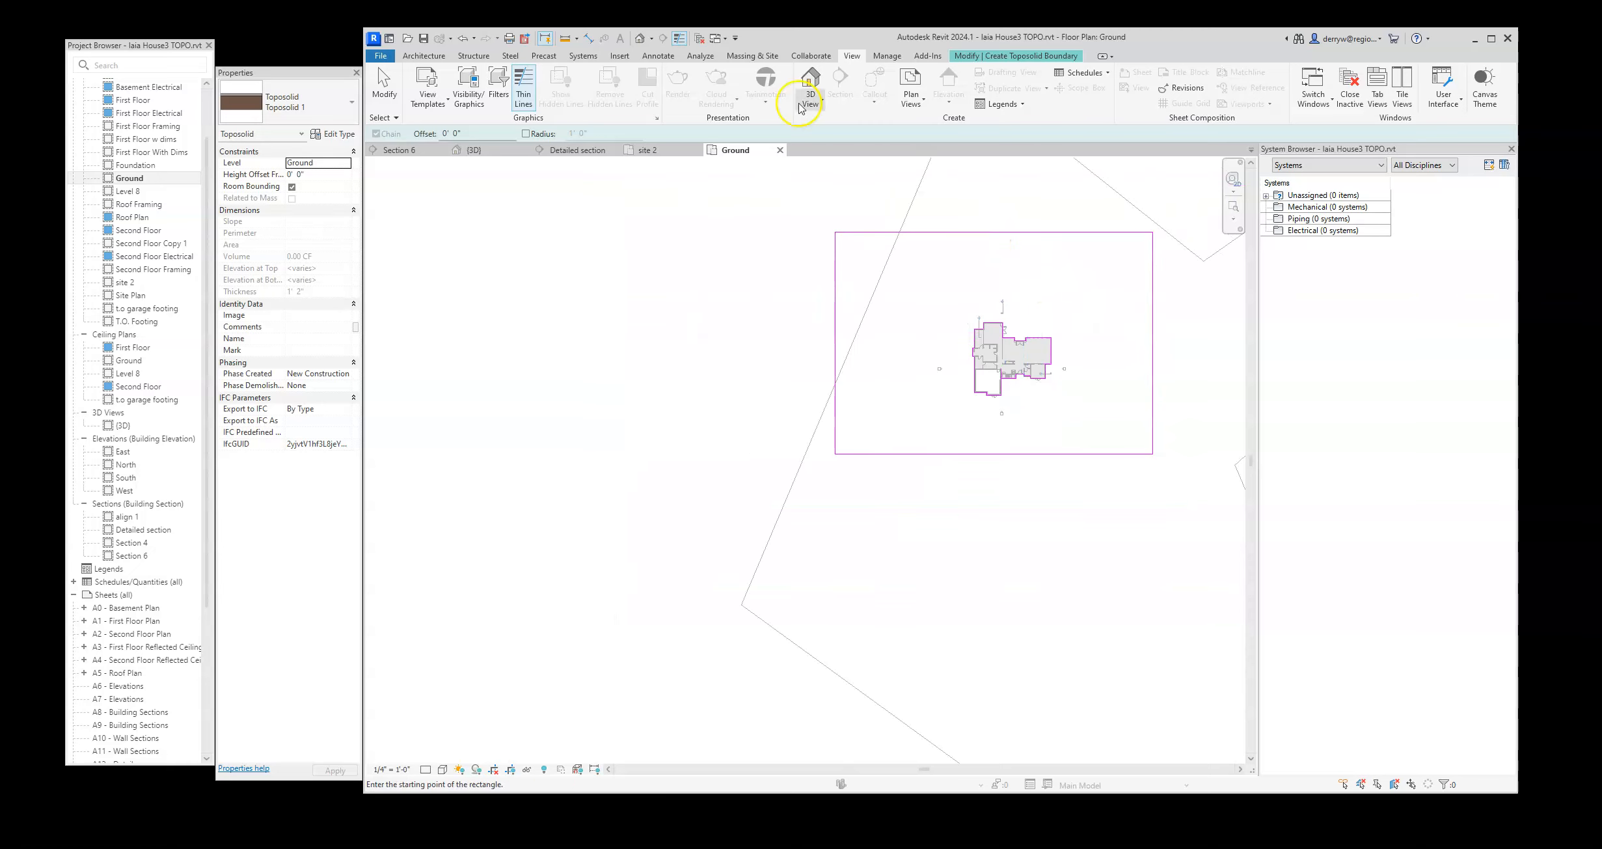
click(746, 57)
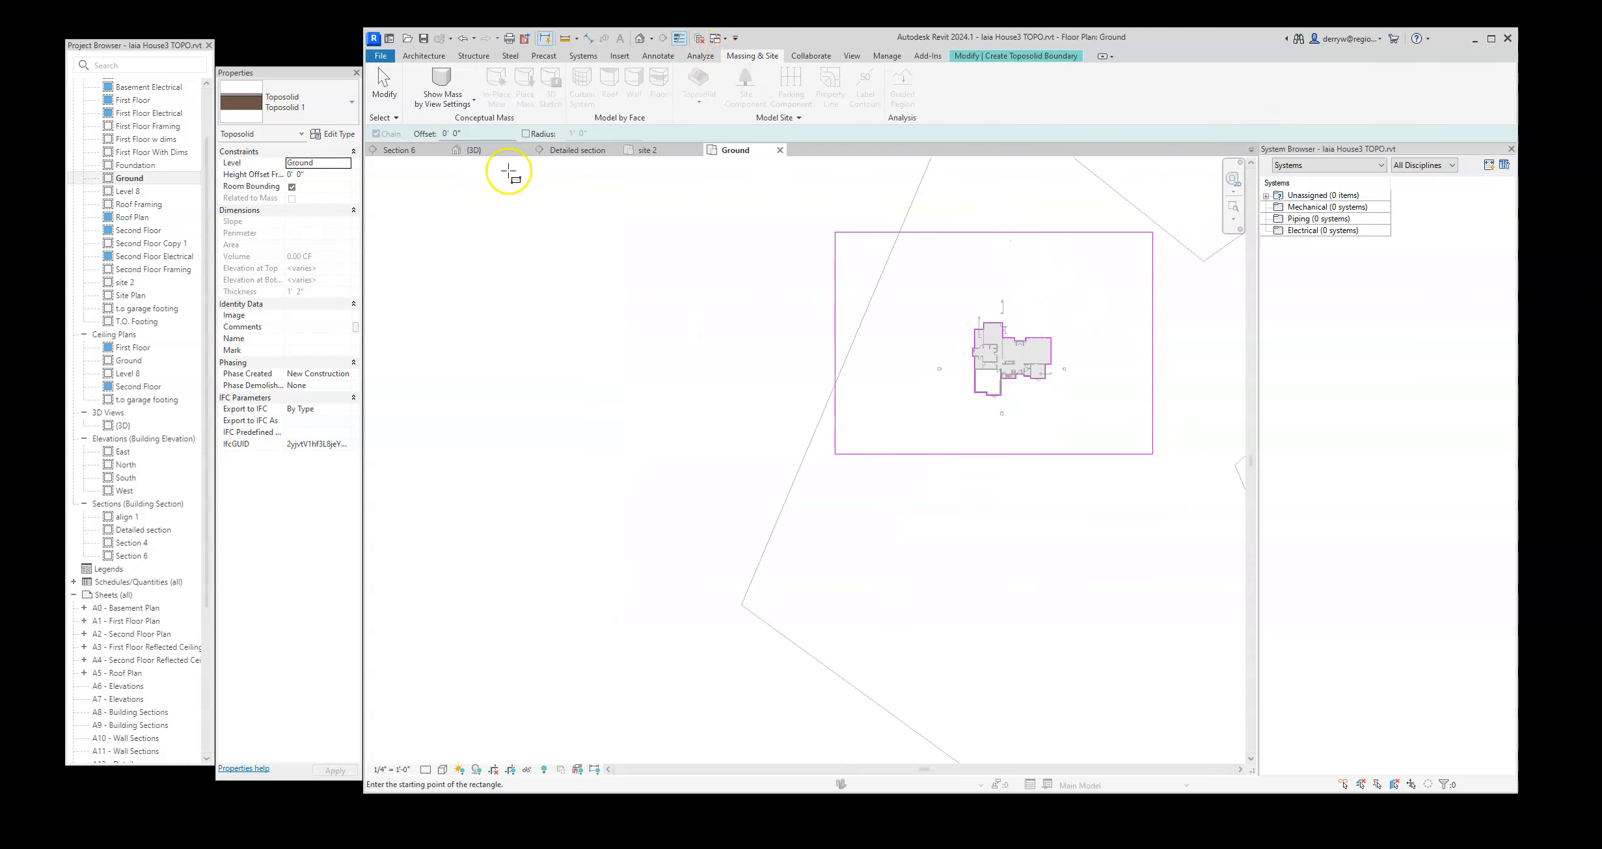
drag(315, 72, 279, 61)
scroll(1155, 361, up, 3)
scroll(1156, 361, down, 4)
- Shorten the garage's overlong right-side boundary line to the front wall corner and finish the toposolid sketch
click(1030, 57)
click(924, 101)
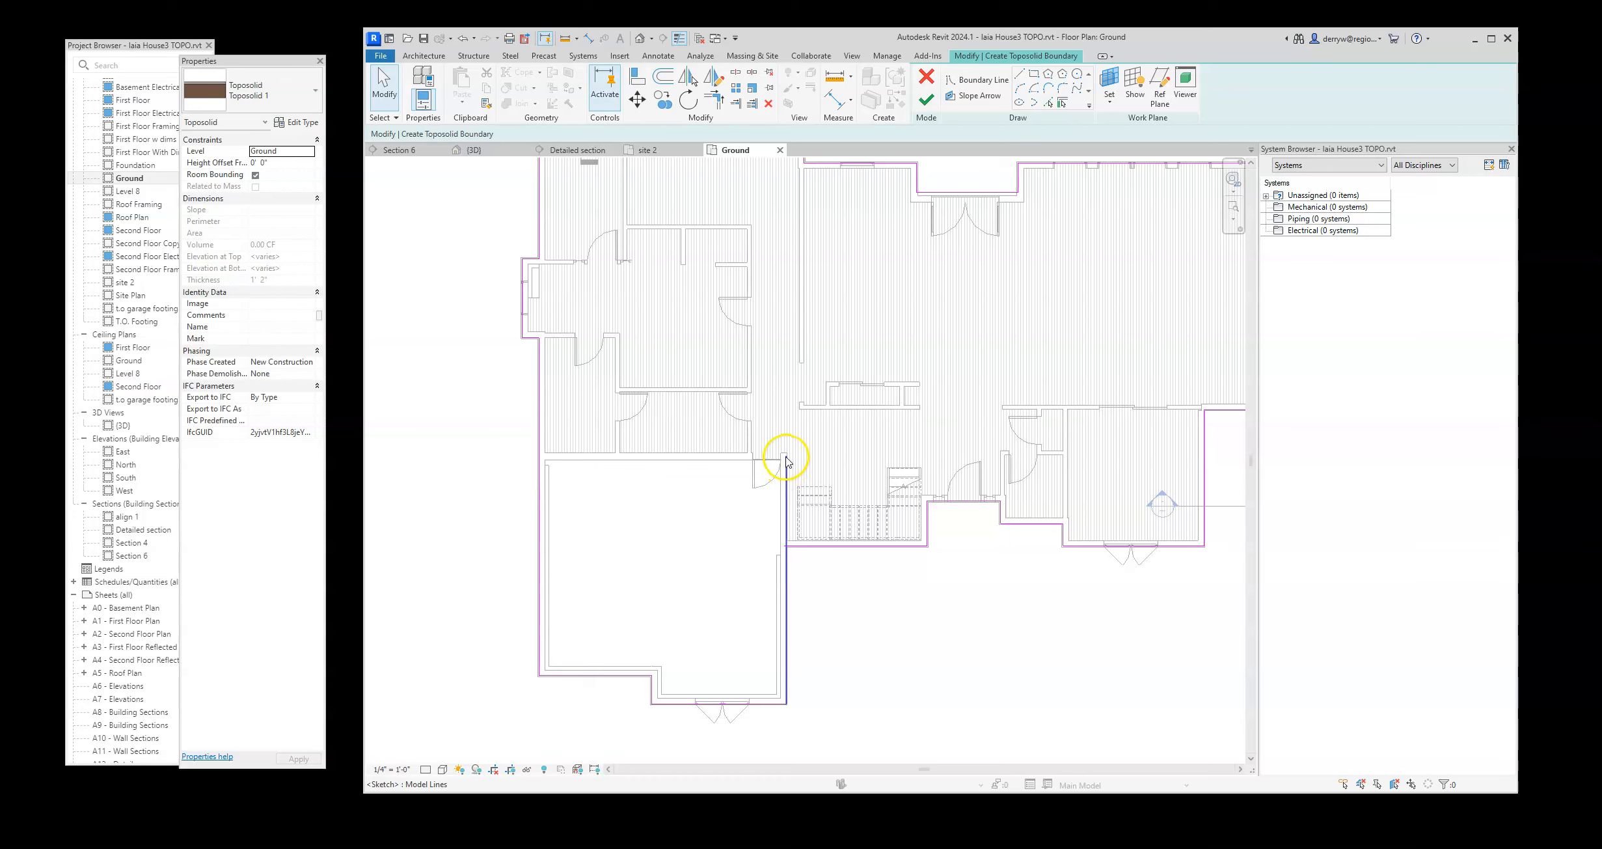
click(787, 461)
drag(788, 460, 781, 548)
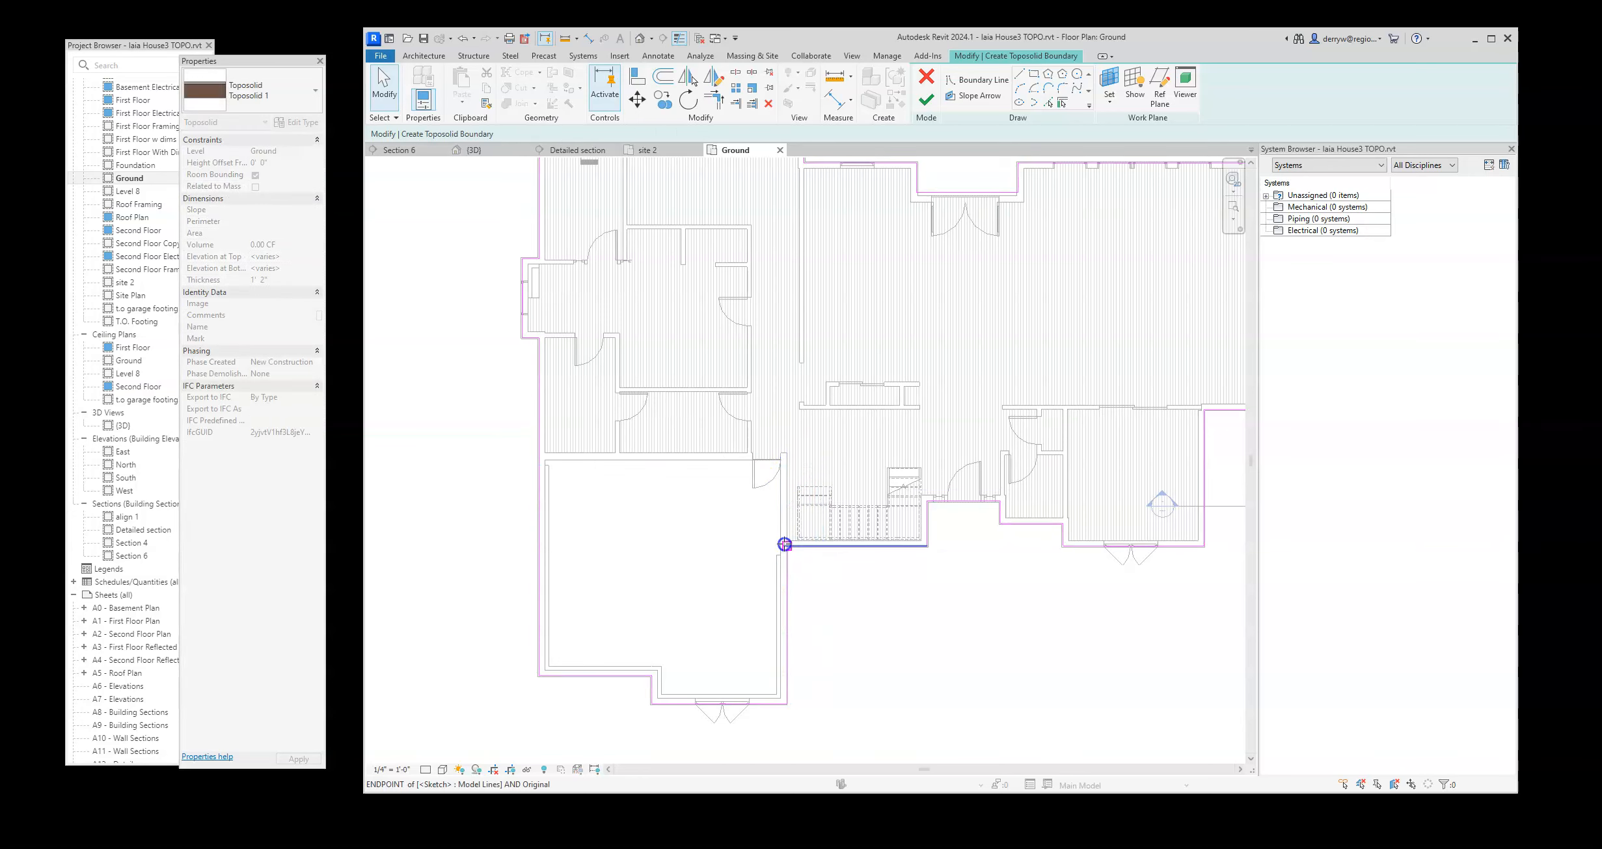
scroll(880, 644, down, 2)
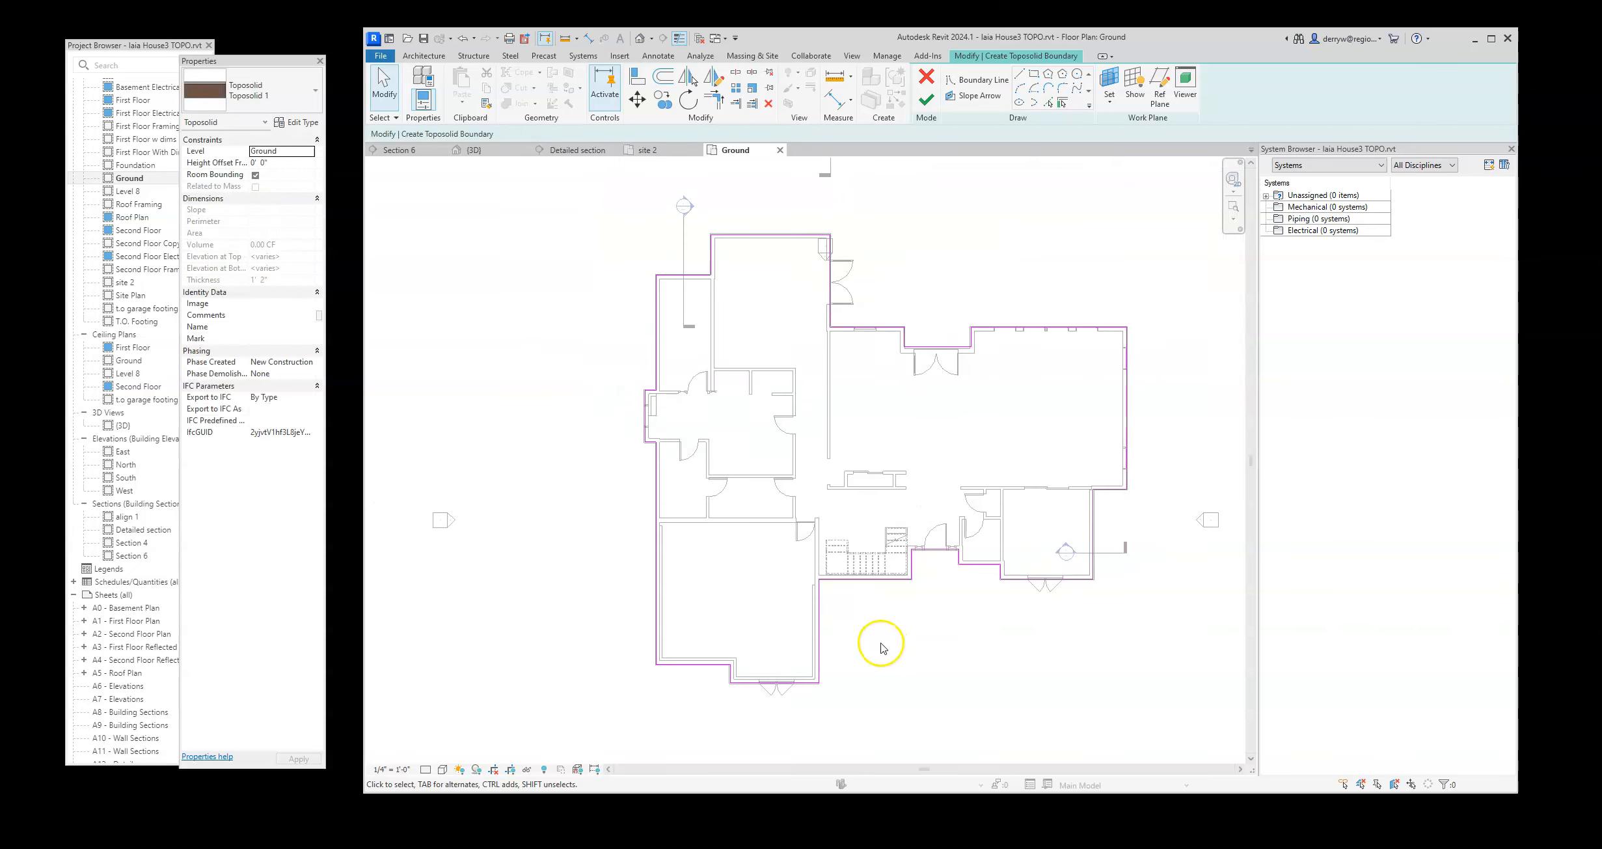
click(926, 99)
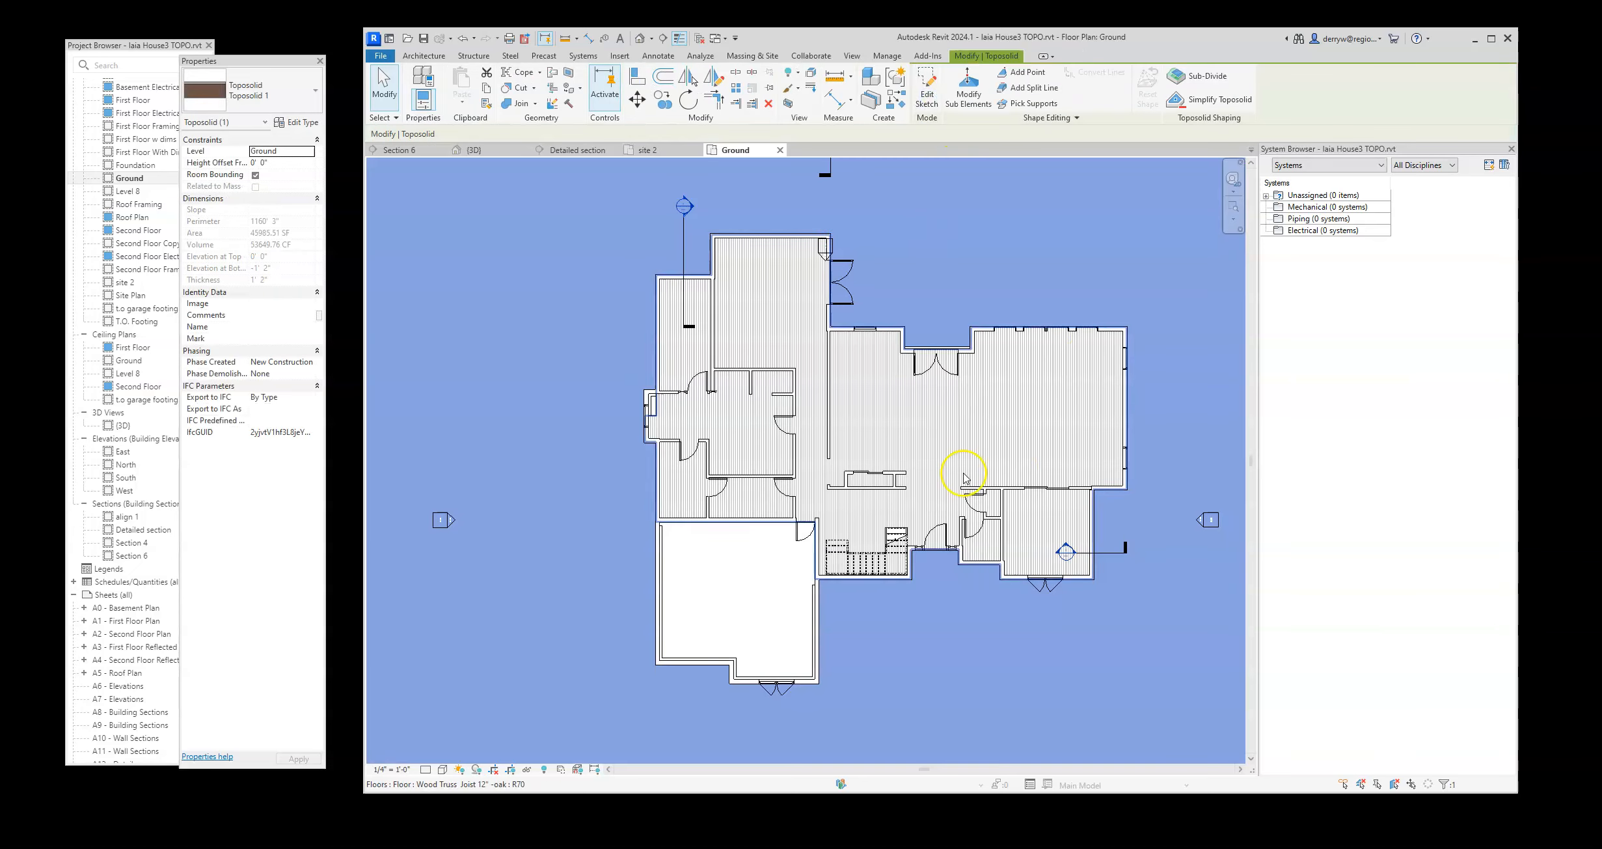
- Examine the finished toposolid's extent around the house footprint and clear the selection
scroll(964, 477, down, 4)
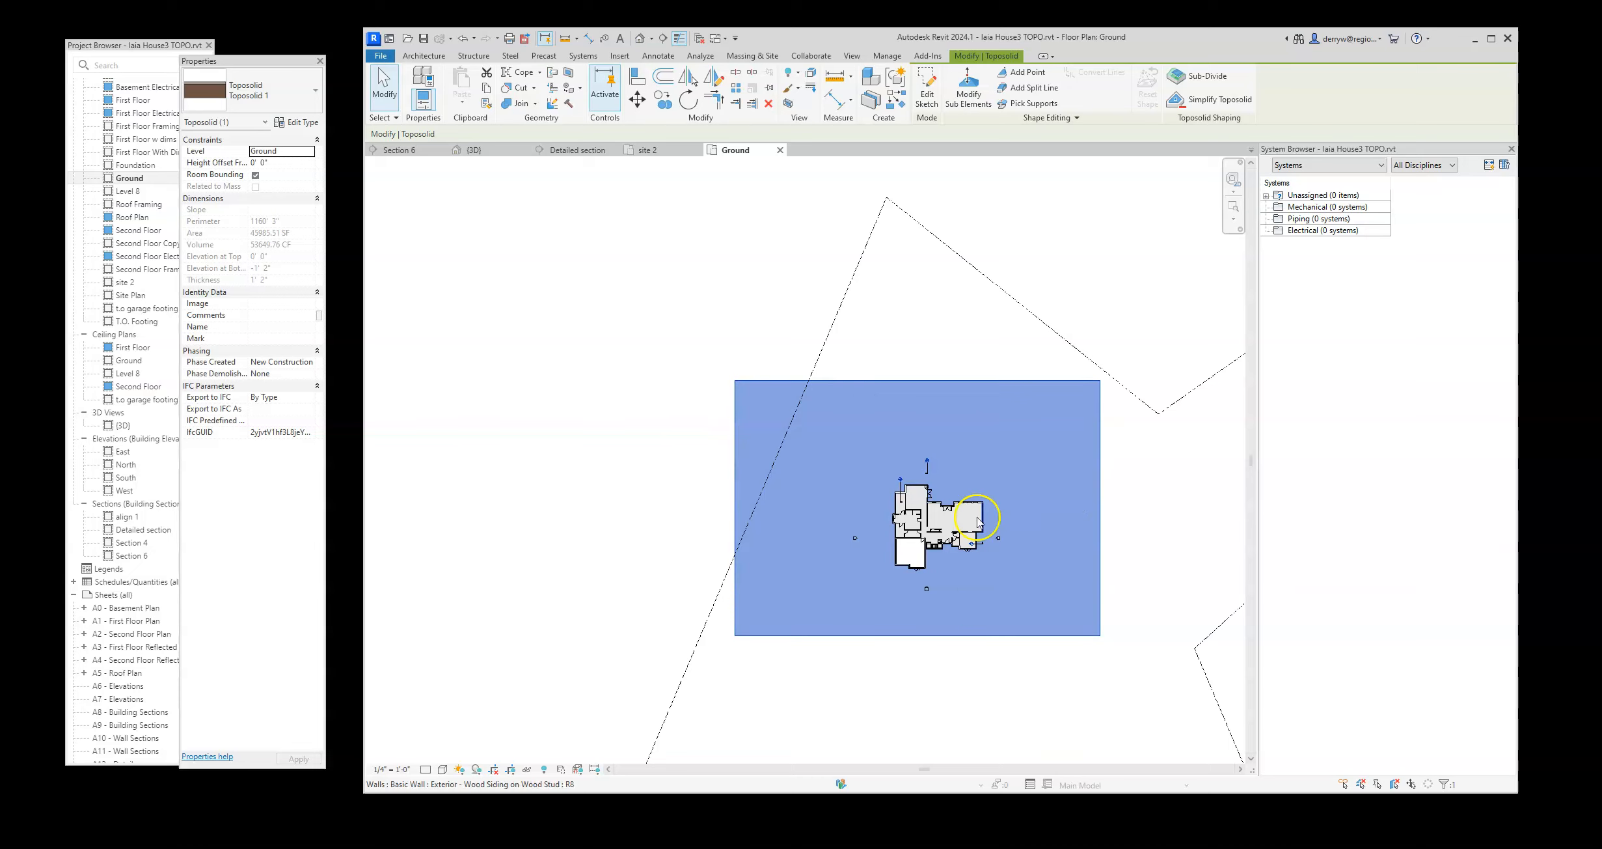
scroll(938, 516, up, 3)
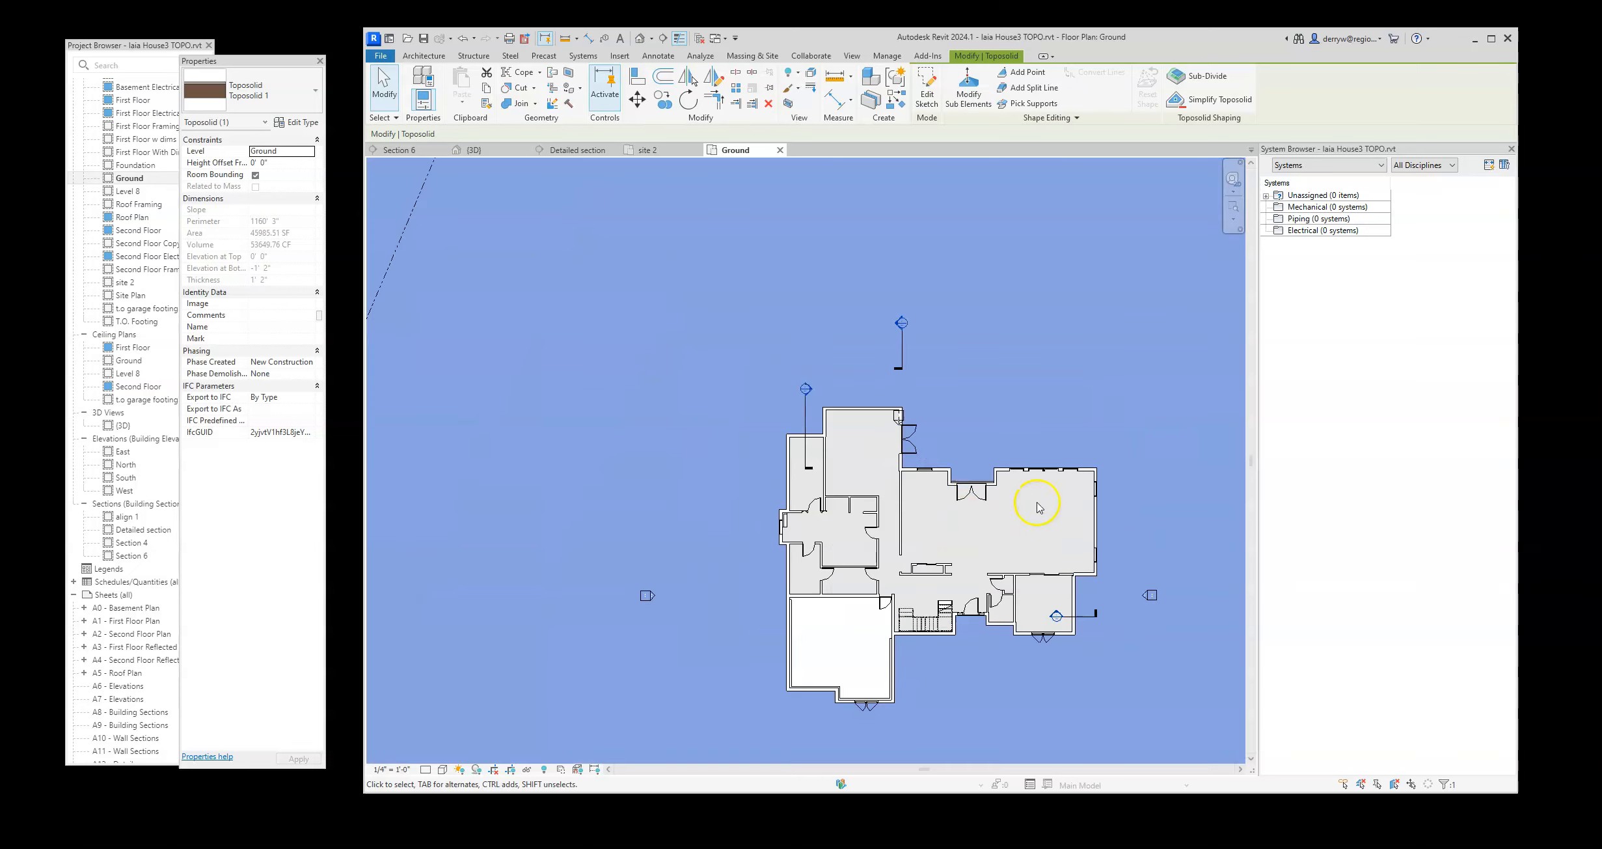
scroll(984, 646, down, 2)
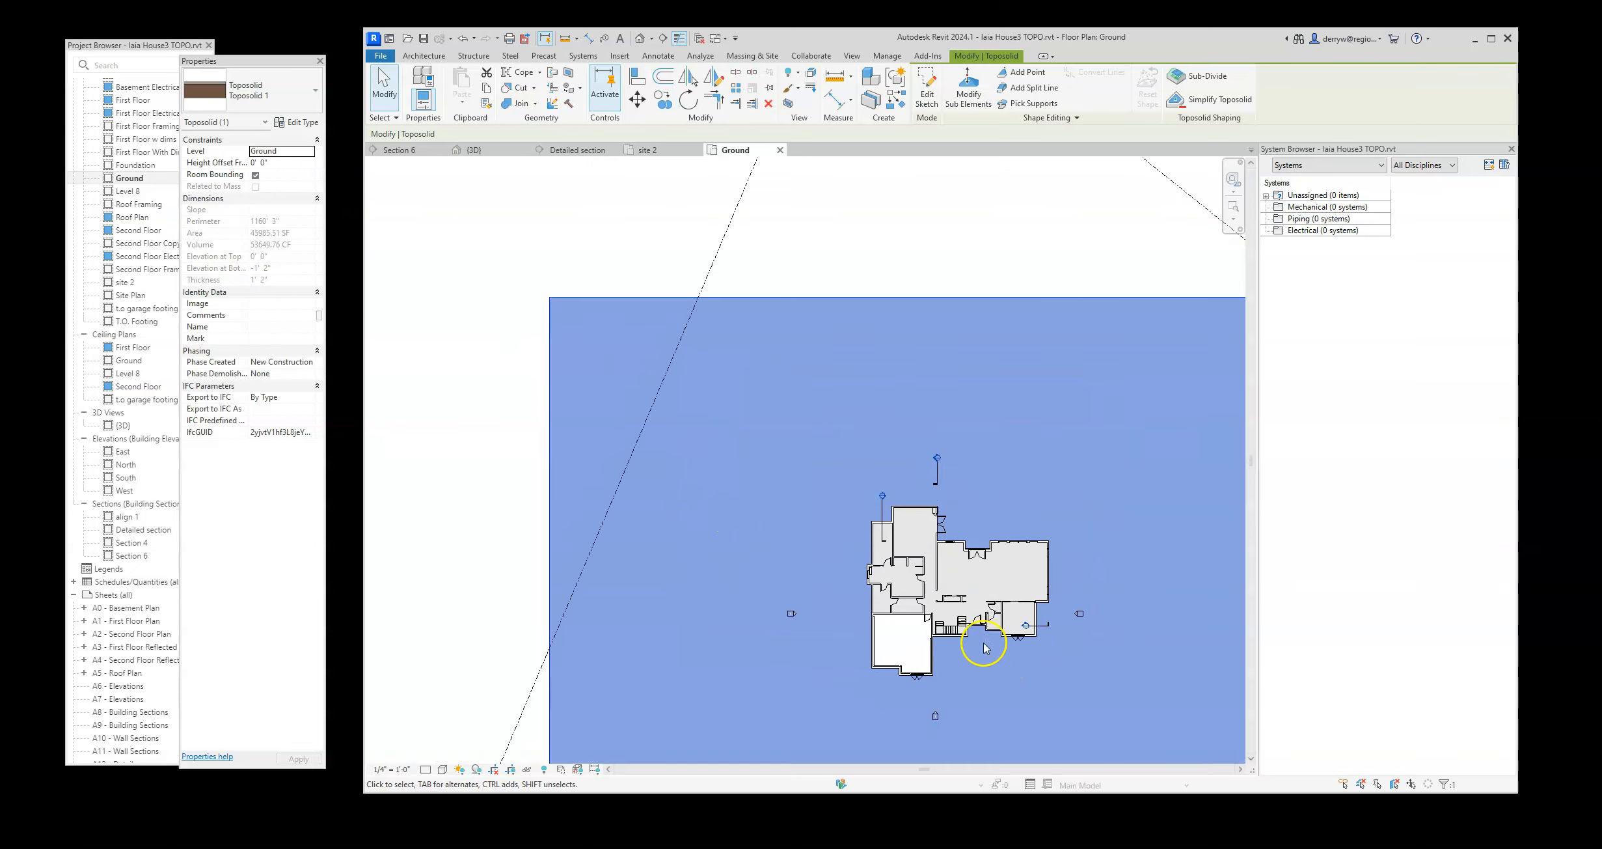
scroll(1025, 643, down, 3)
scroll(1018, 648, up, 3)
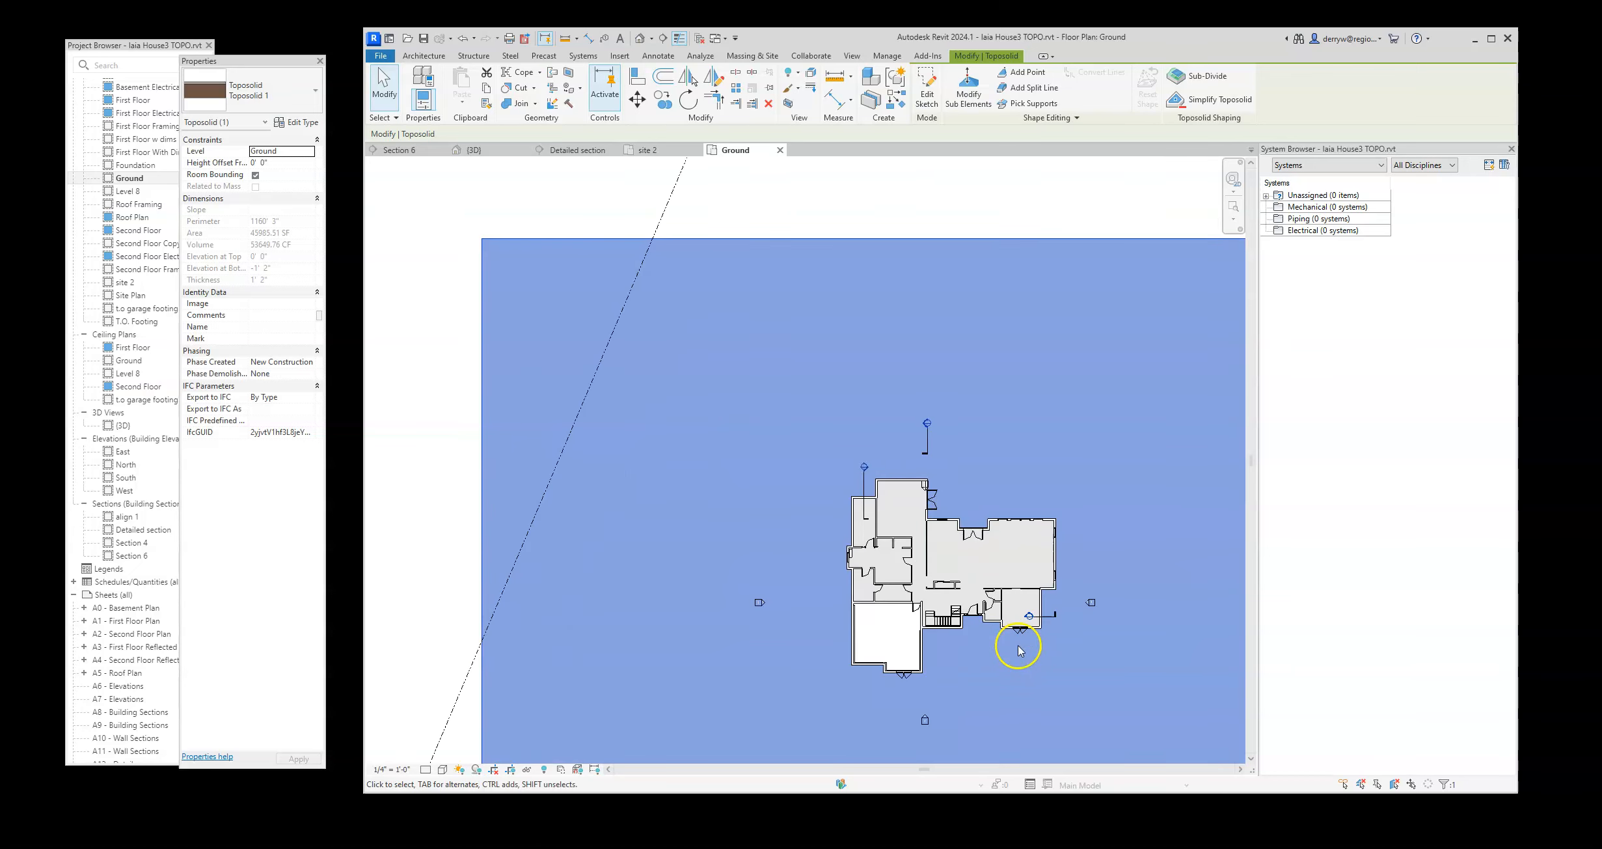
middle_drag(1032, 664, 974, 589)
scroll(974, 586, down, 2)
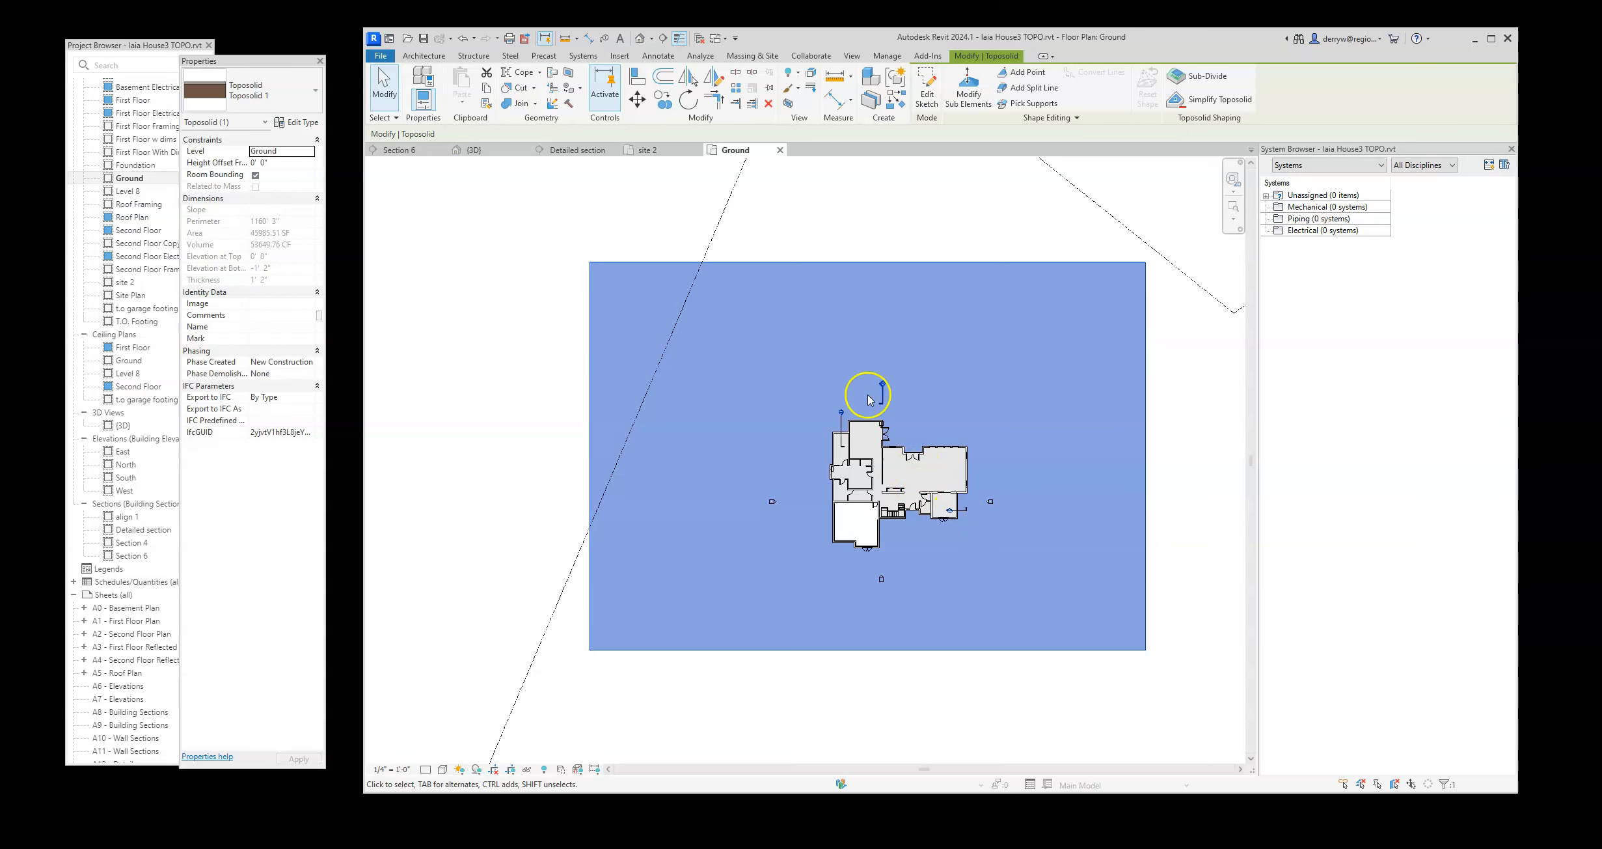
click(904, 197)
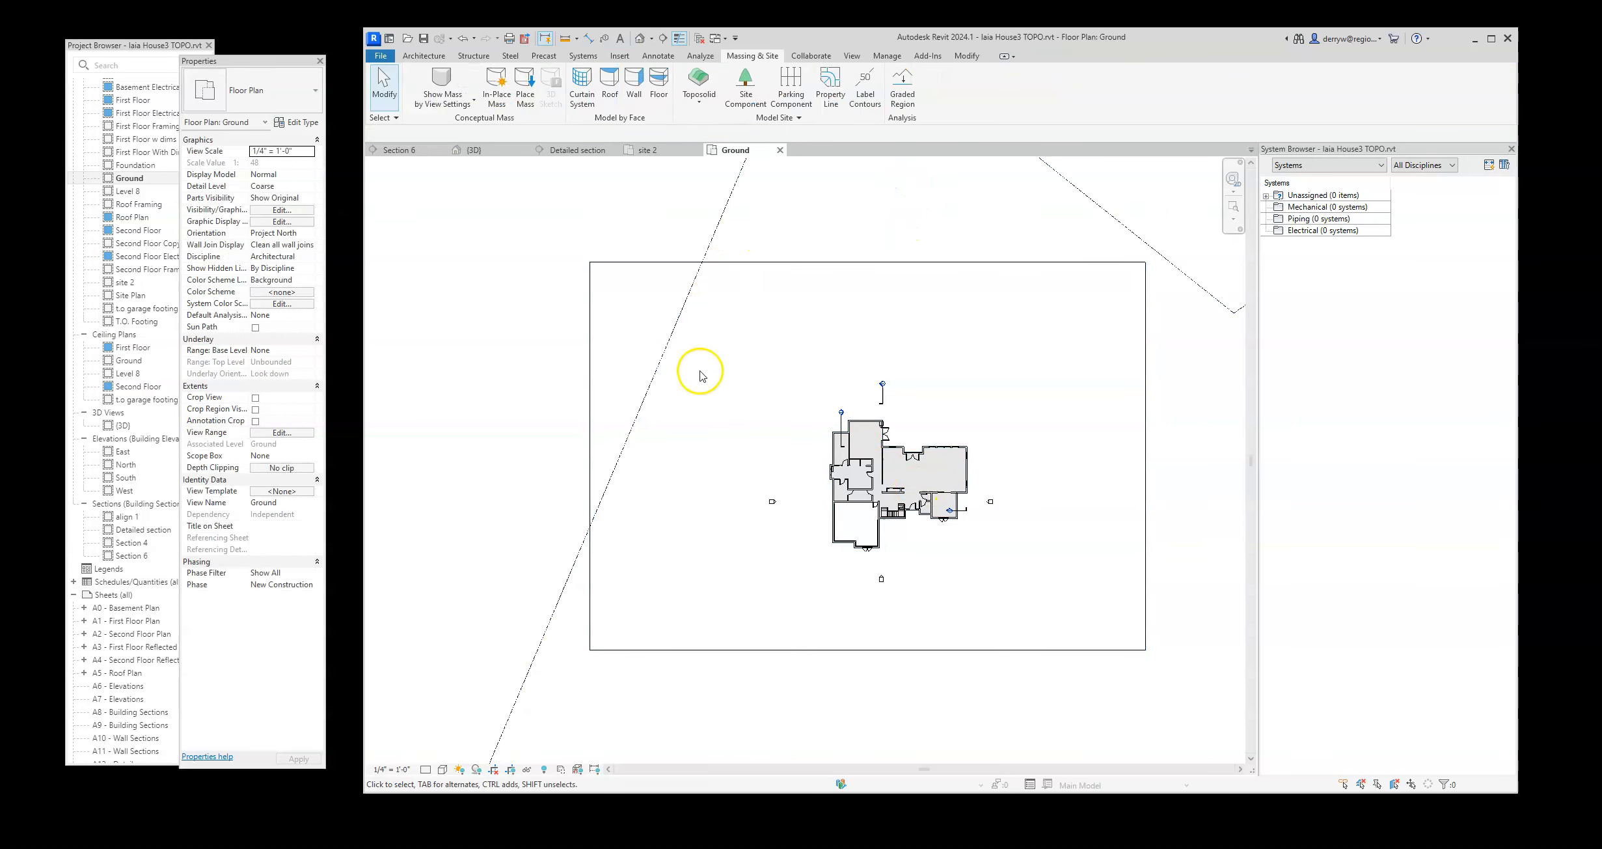
- Select the toposolid by its outer edge and open the type properties of Toposolid 1
click(641, 263)
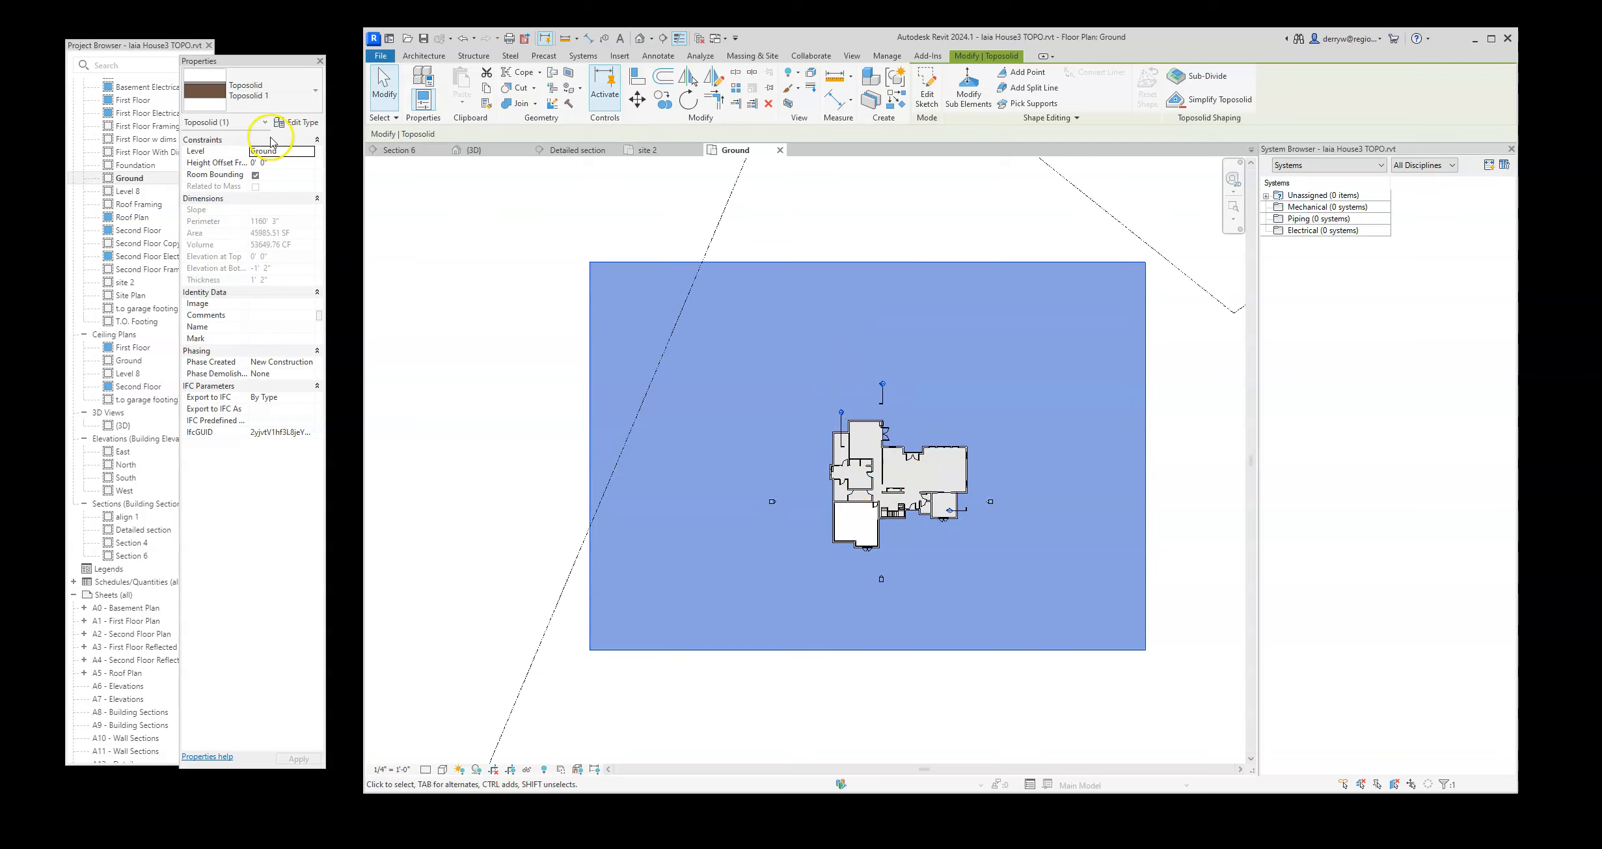
drag(263, 60, 263, 80)
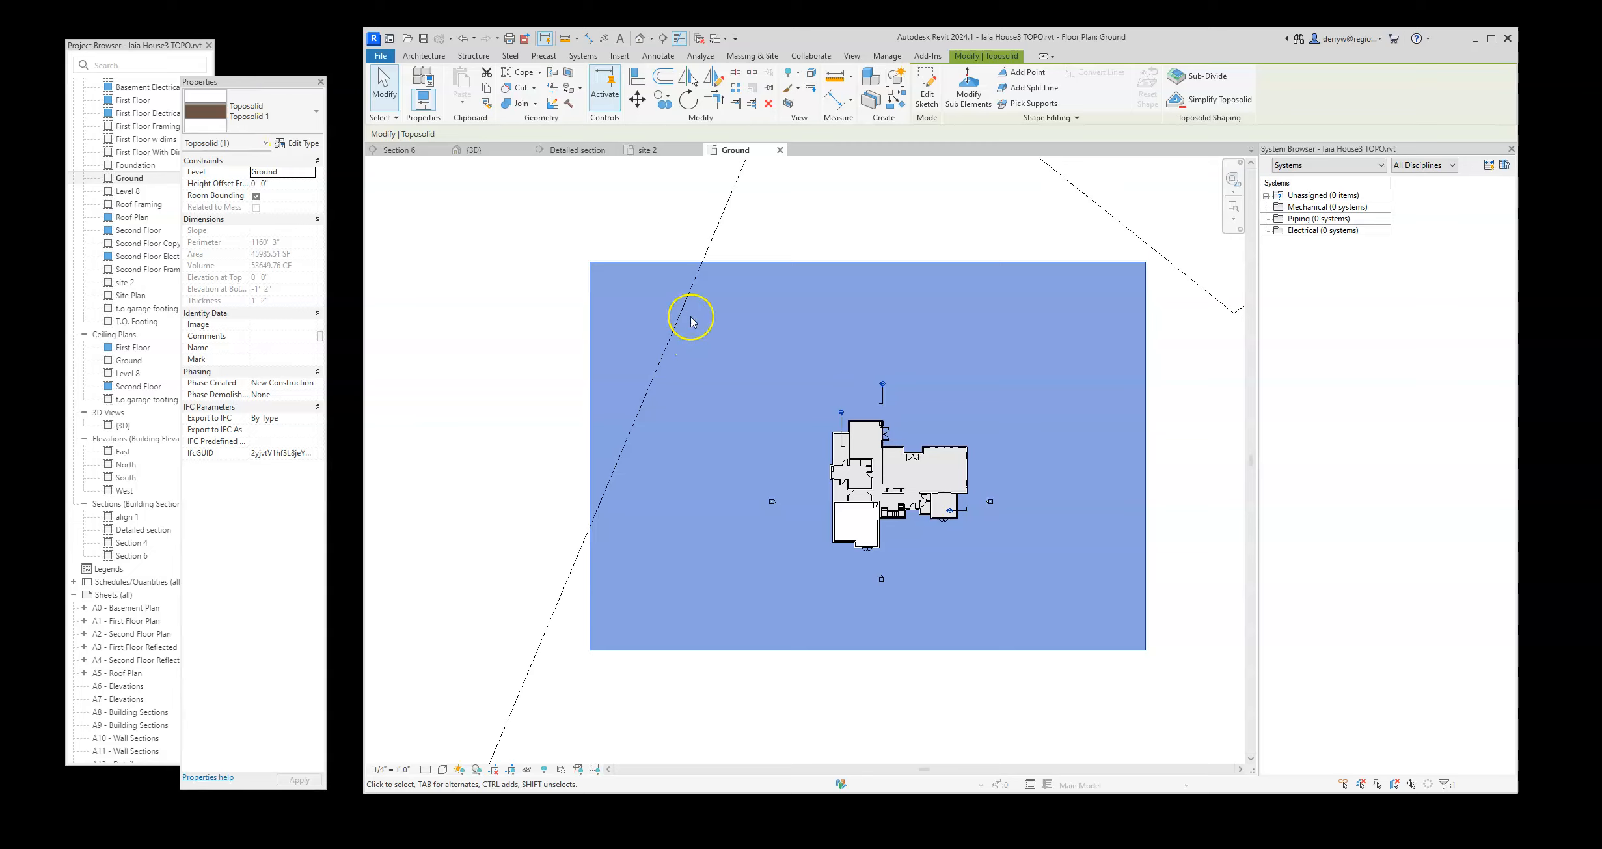
click(207, 115)
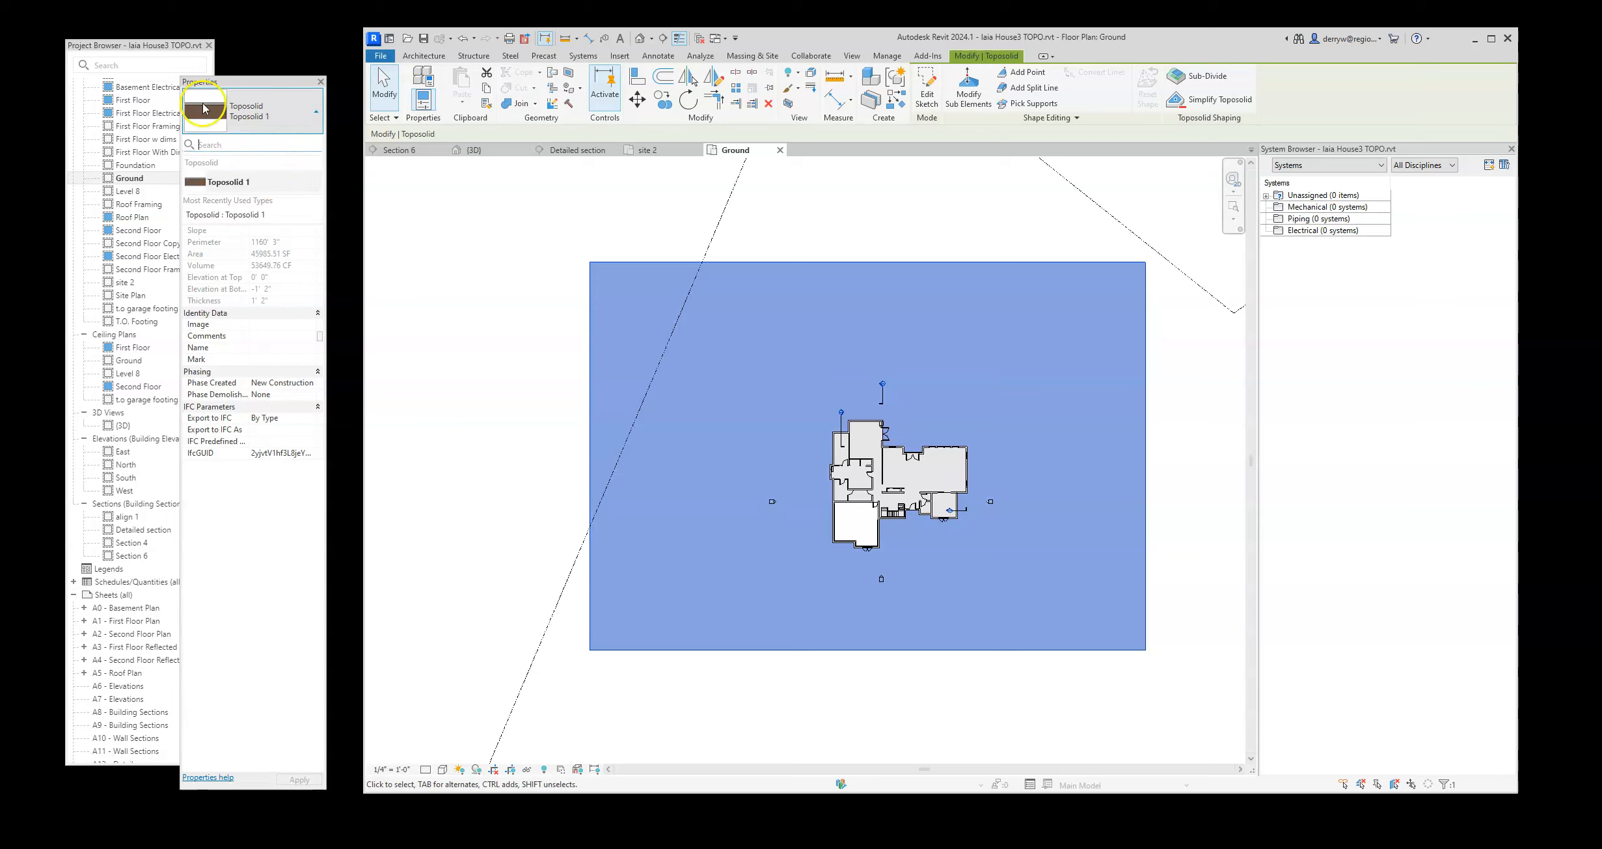
click(206, 109)
click(297, 145)
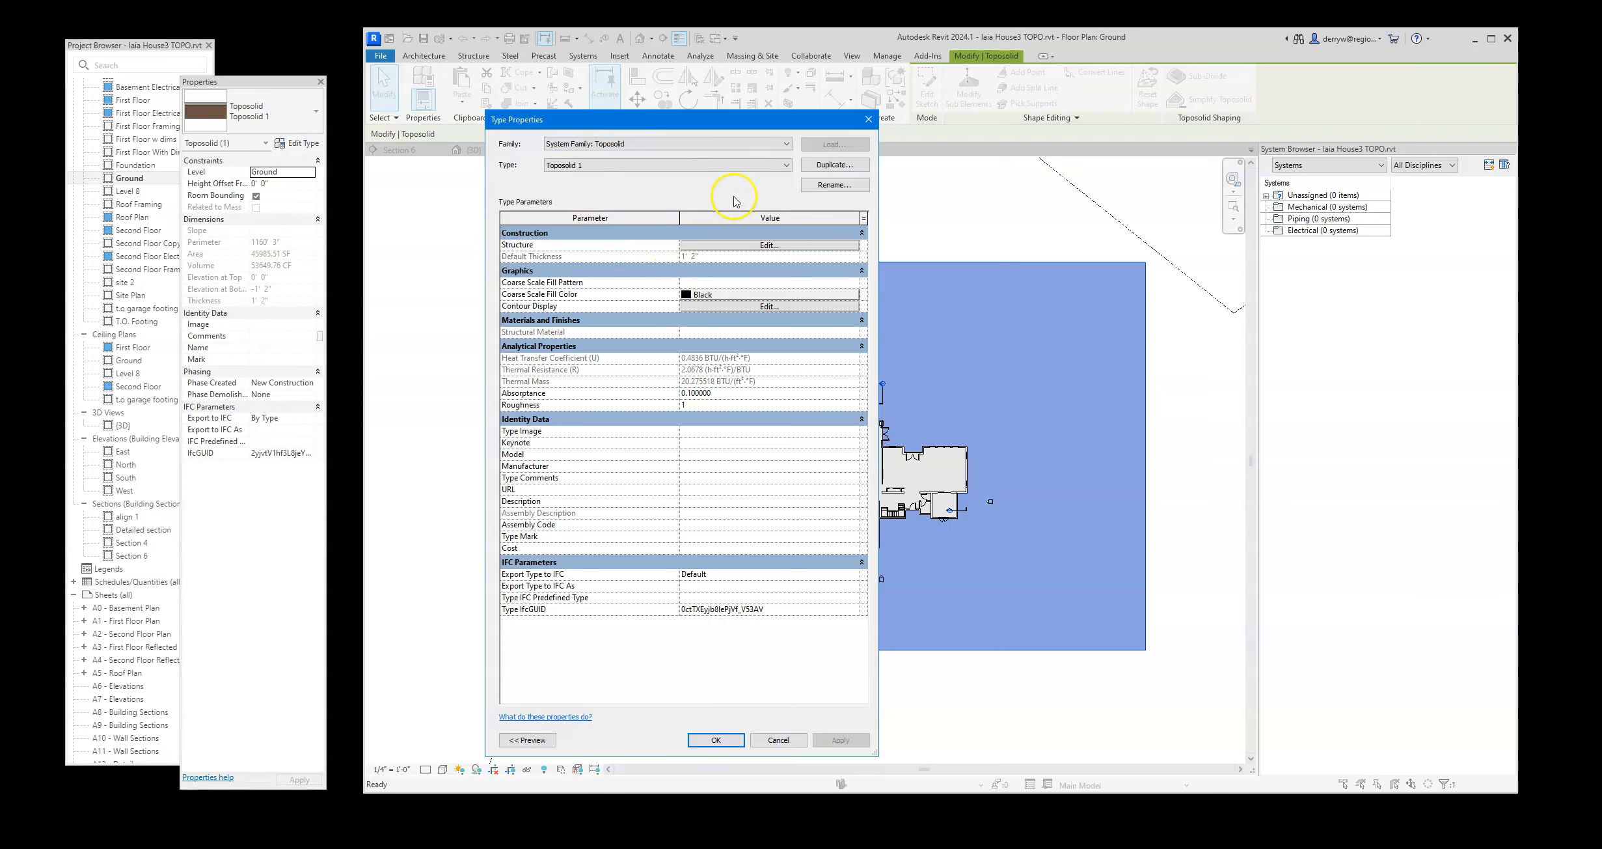
- Duplicate Toposolid 1 under a name combining the author's first name with "Toposolid", and open the new type's structure for editing
click(833, 165)
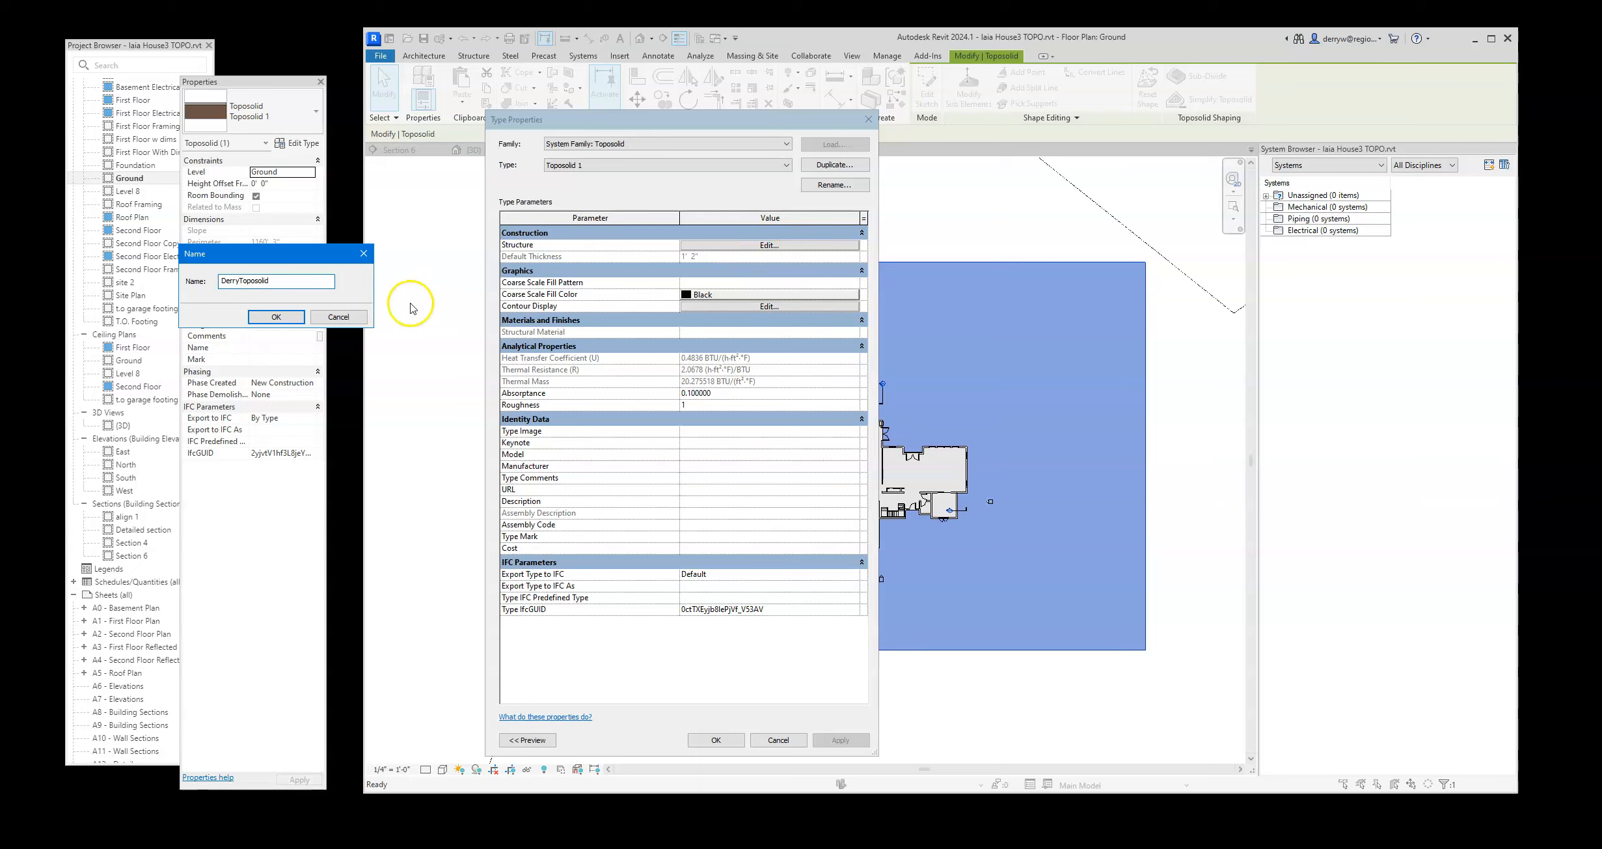
click(278, 316)
click(692, 246)
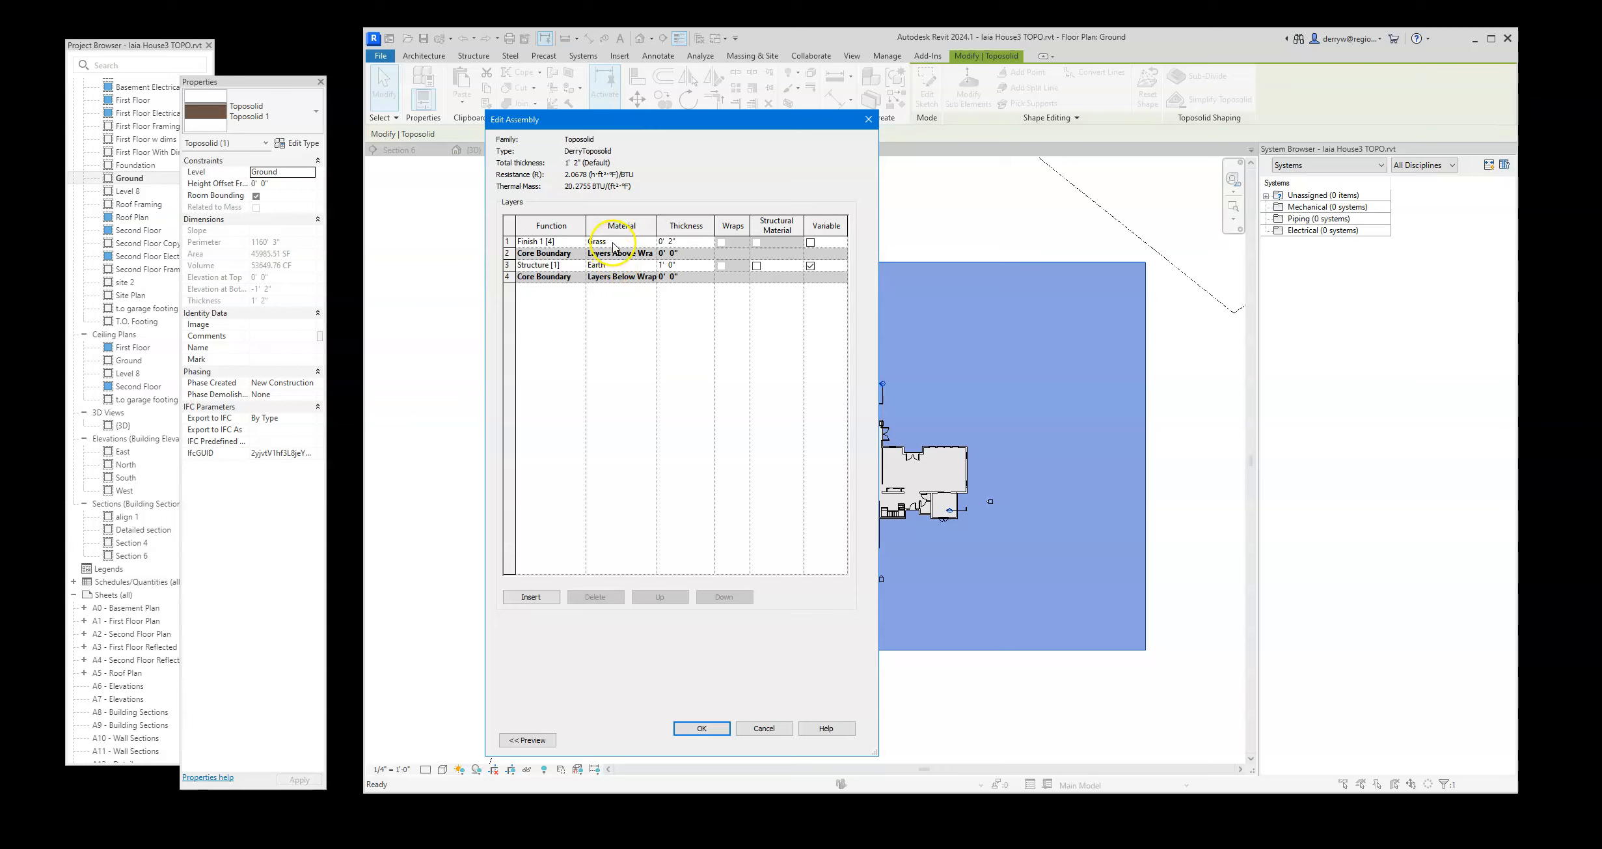
- Delete the Grass finish layer above the core boundary from the toposolid structure
key(ctrl)
key(ctrl)
key(ctrl)
click(692, 242)
click(615, 241)
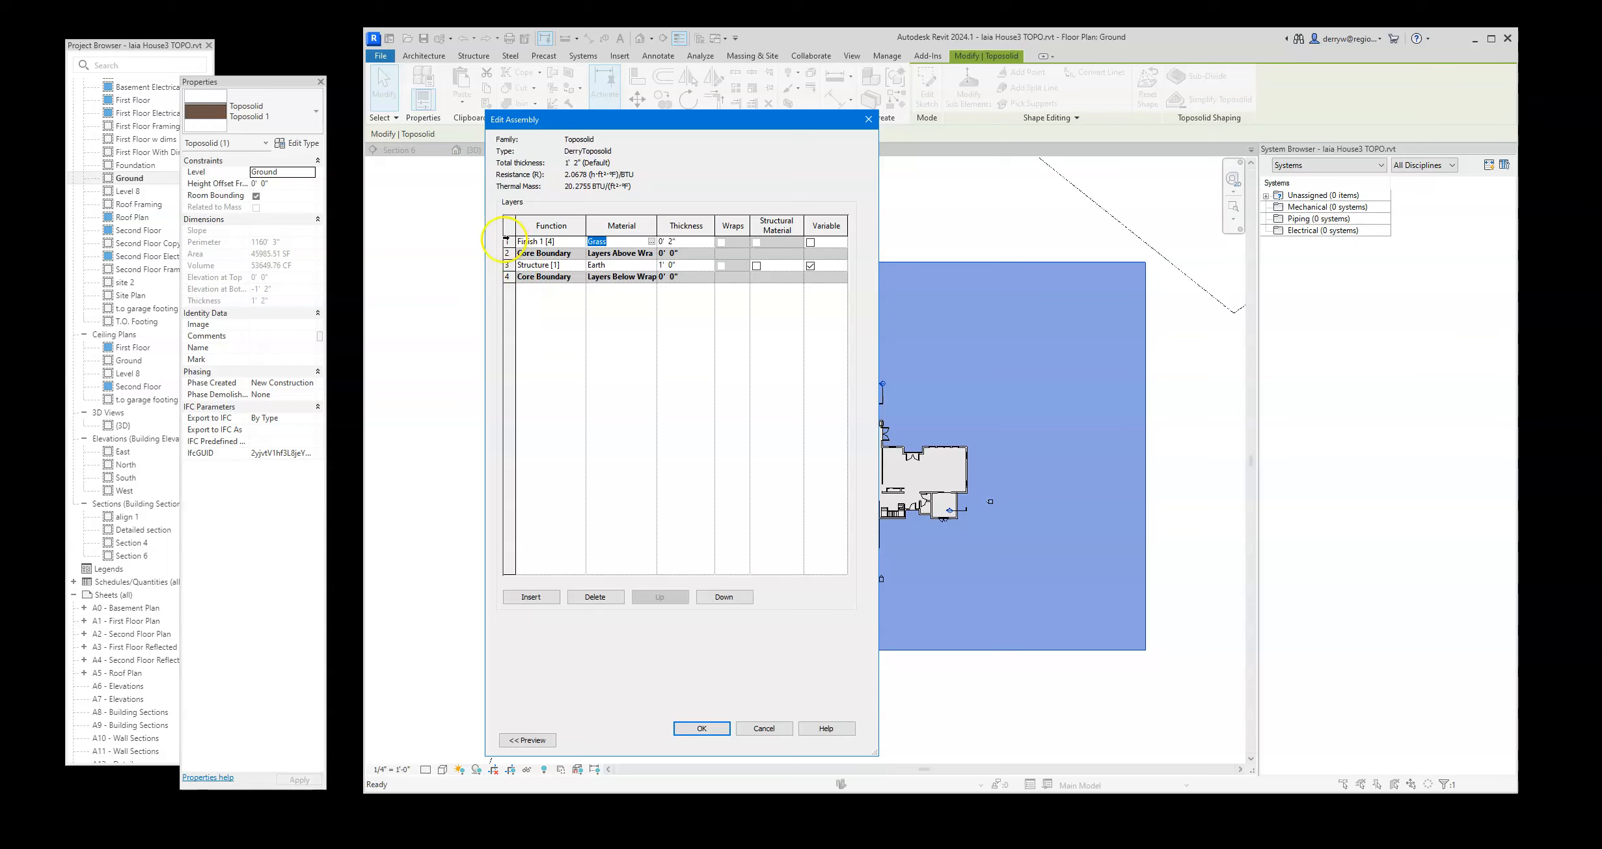
click(507, 241)
click(612, 599)
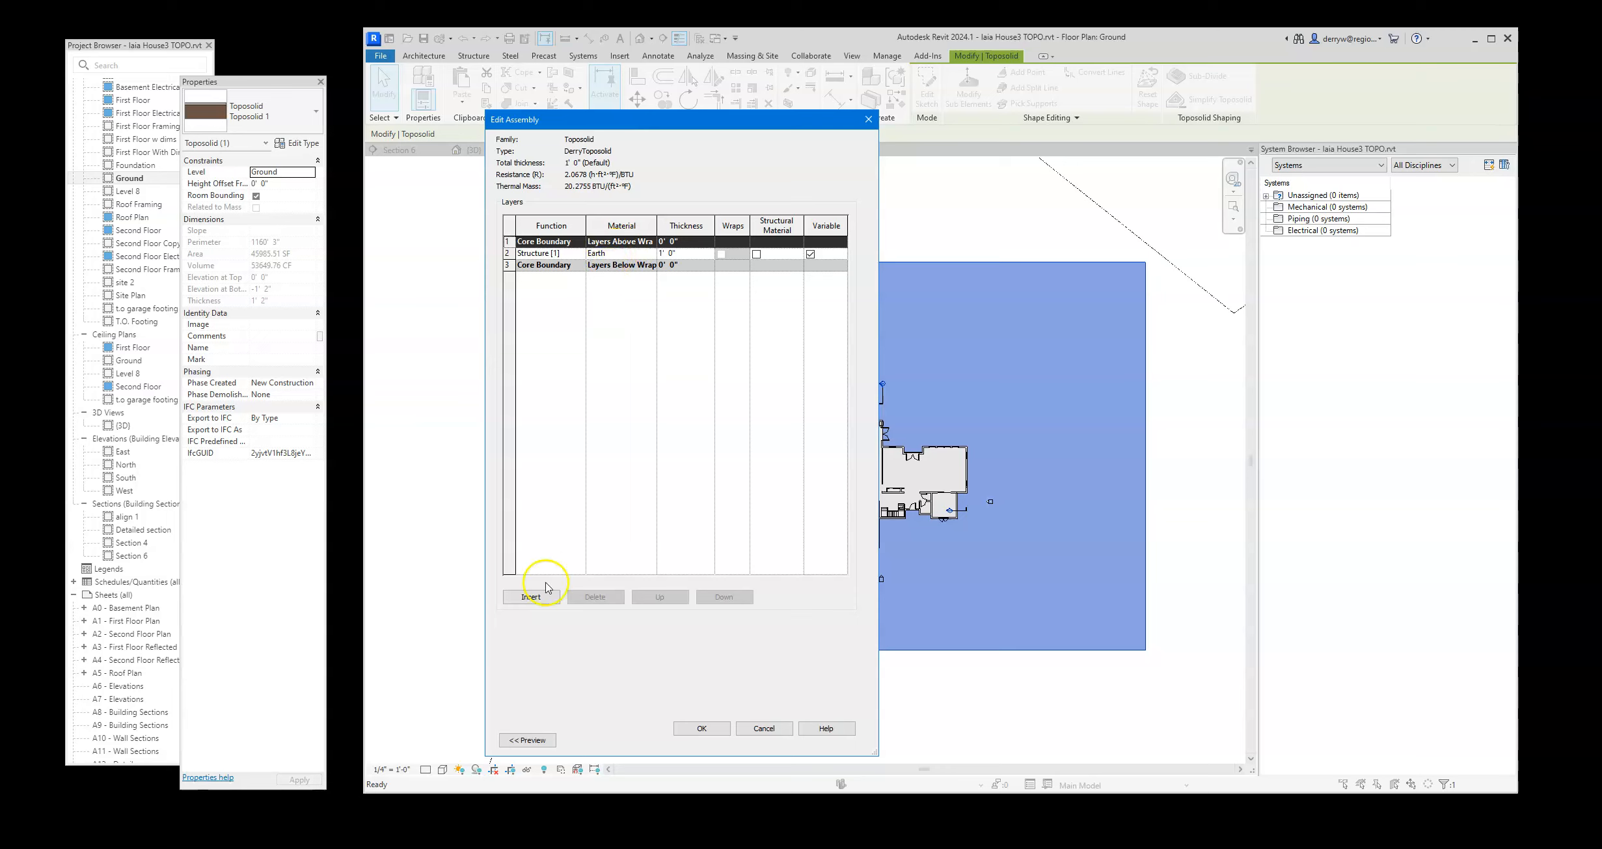
- Insert a new layer above the core boundary with function Finish 1 [4] and a thickness of 0' 2"
click(529, 596)
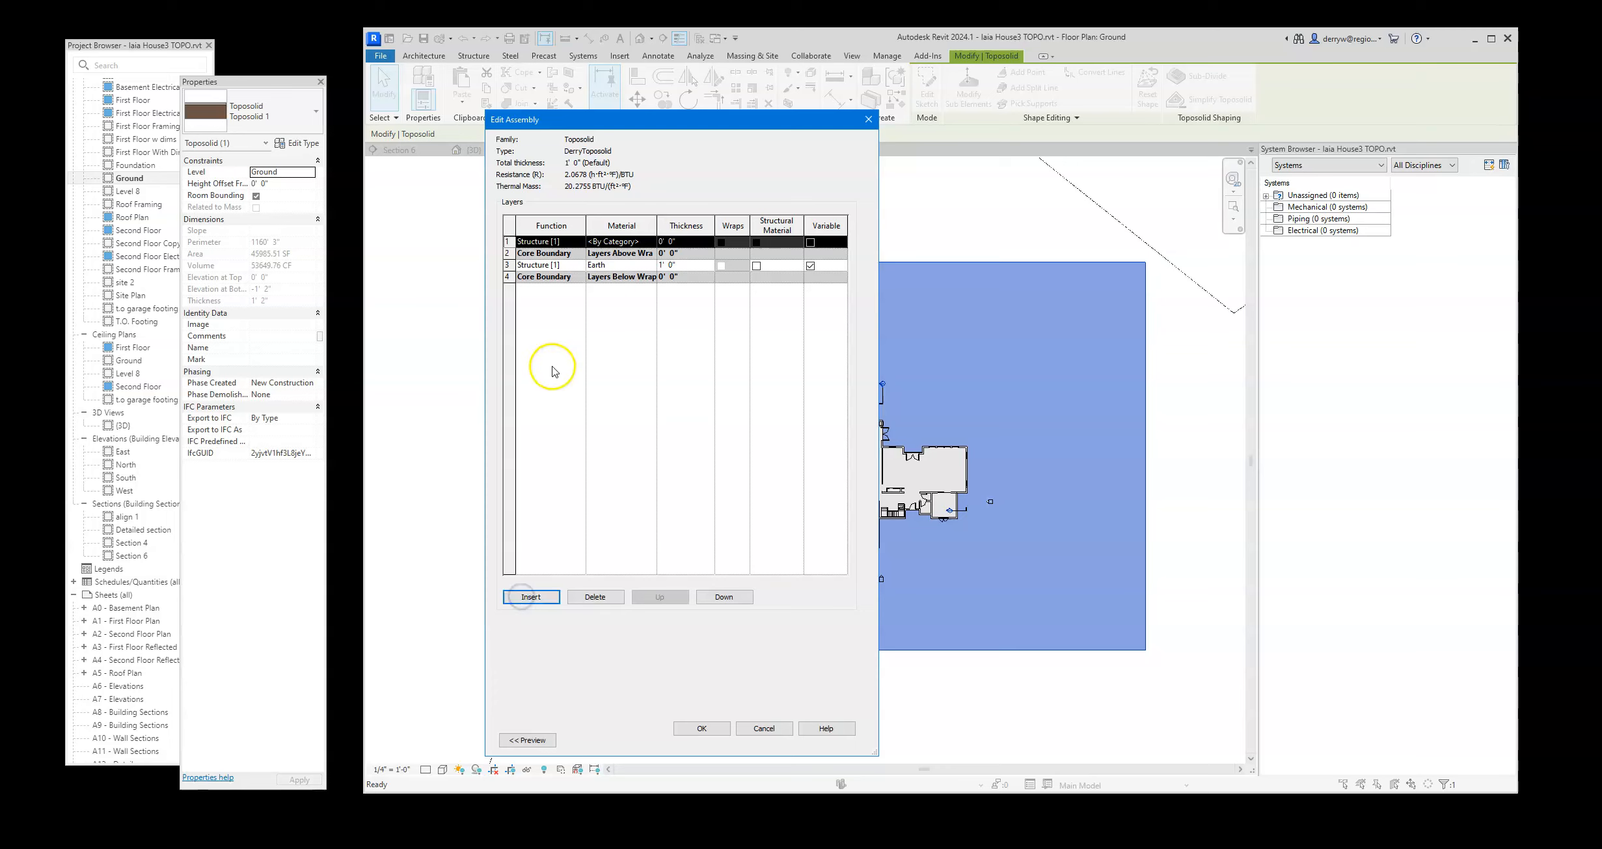
click(578, 242)
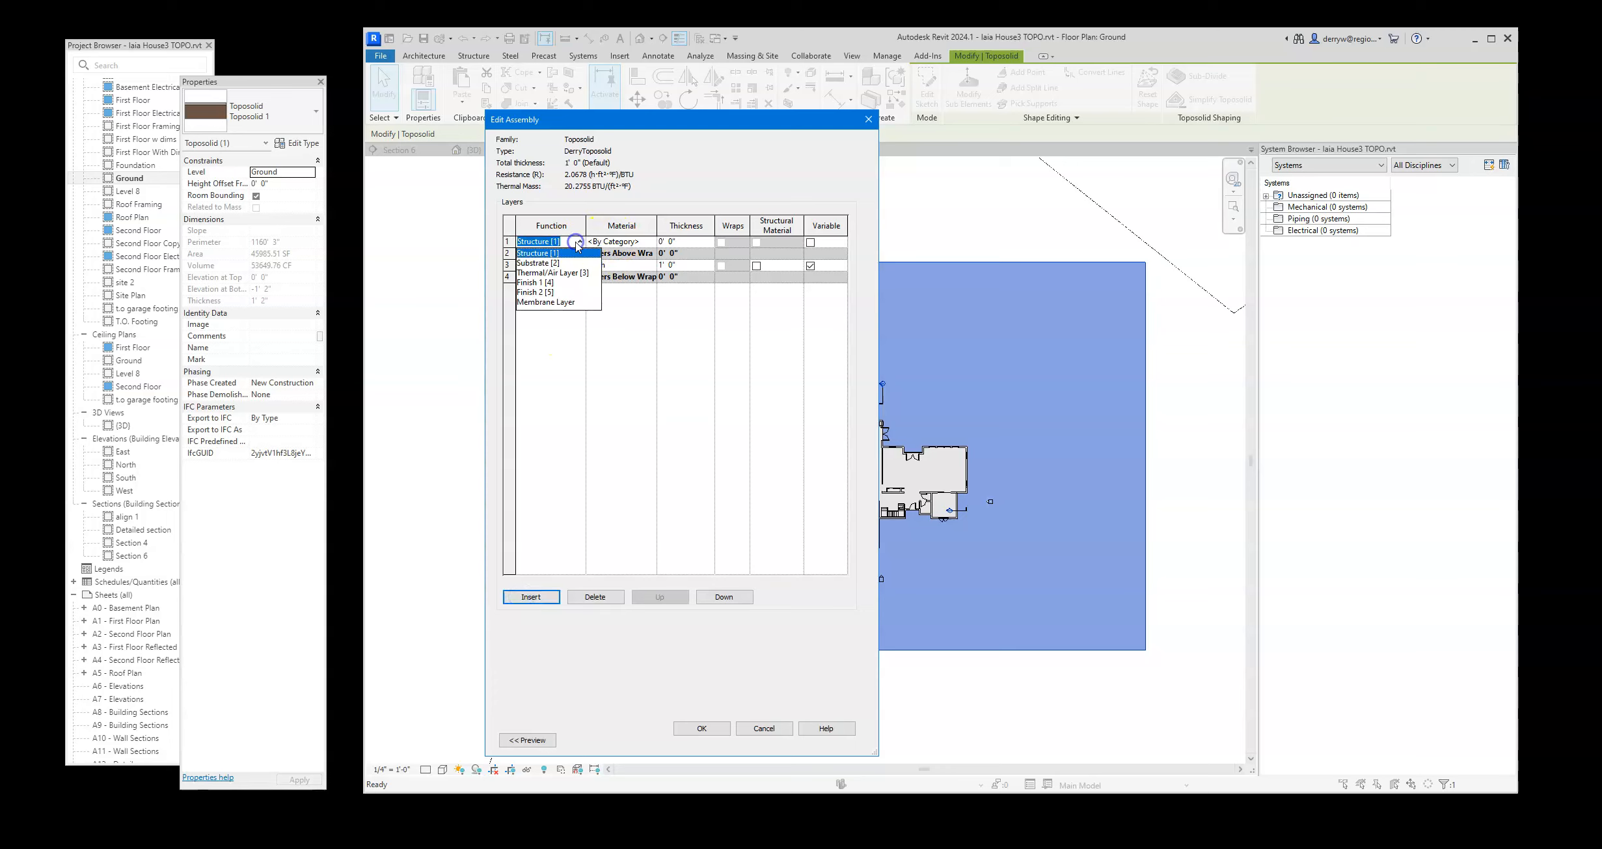
click(534, 284)
click(689, 242)
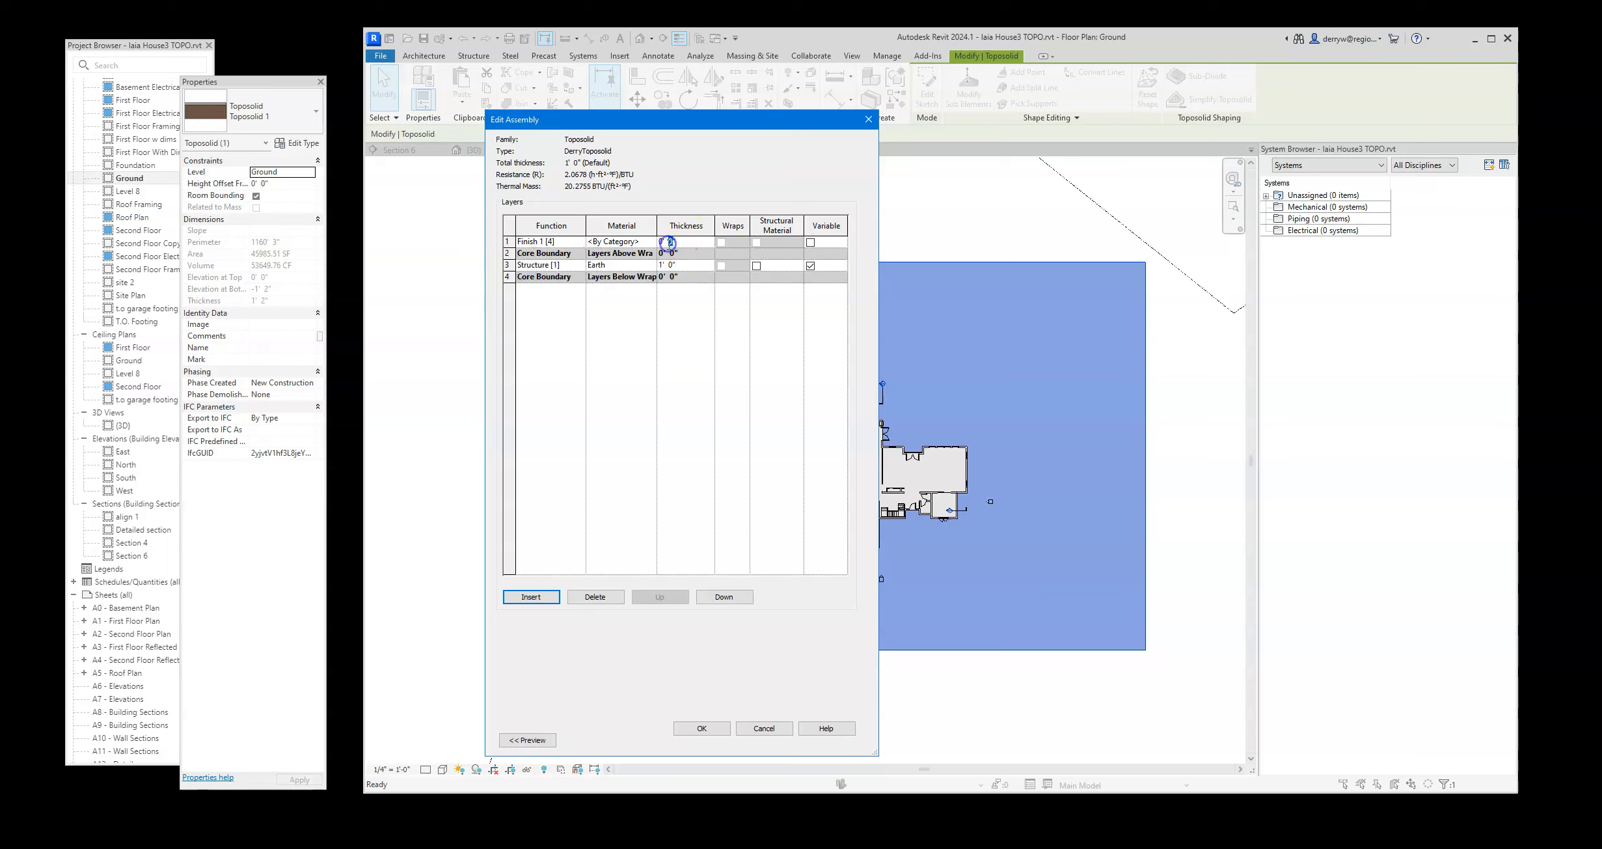
click(703, 324)
- Open the material selection for the new finish layer, expand the AEC Materials library and search for "grass"
click(637, 242)
click(651, 242)
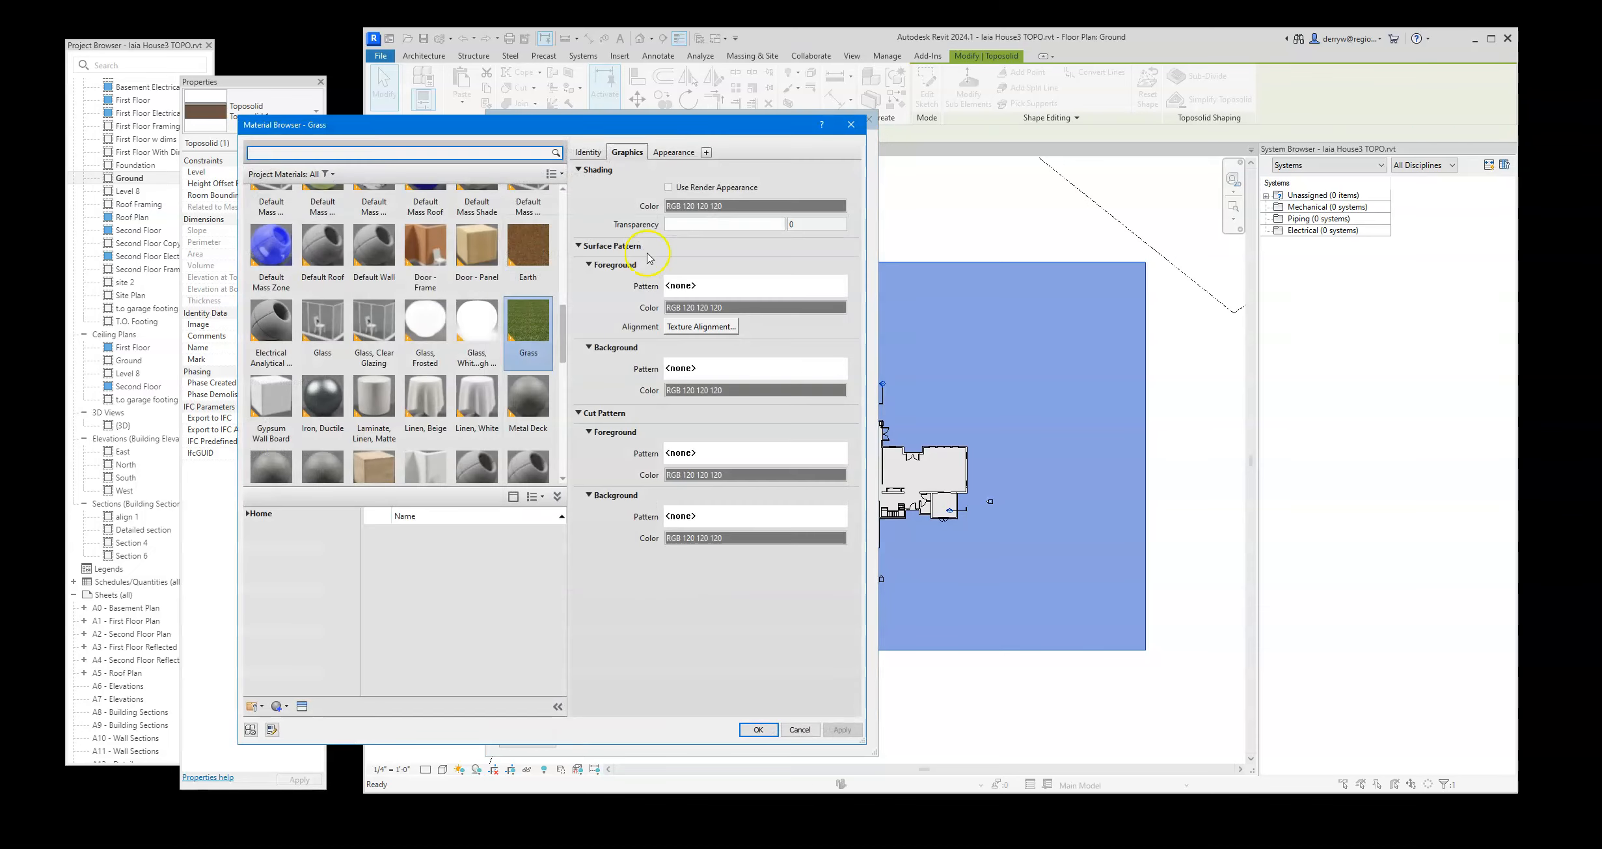
click(516, 346)
drag(636, 130, 833, 140)
click(454, 523)
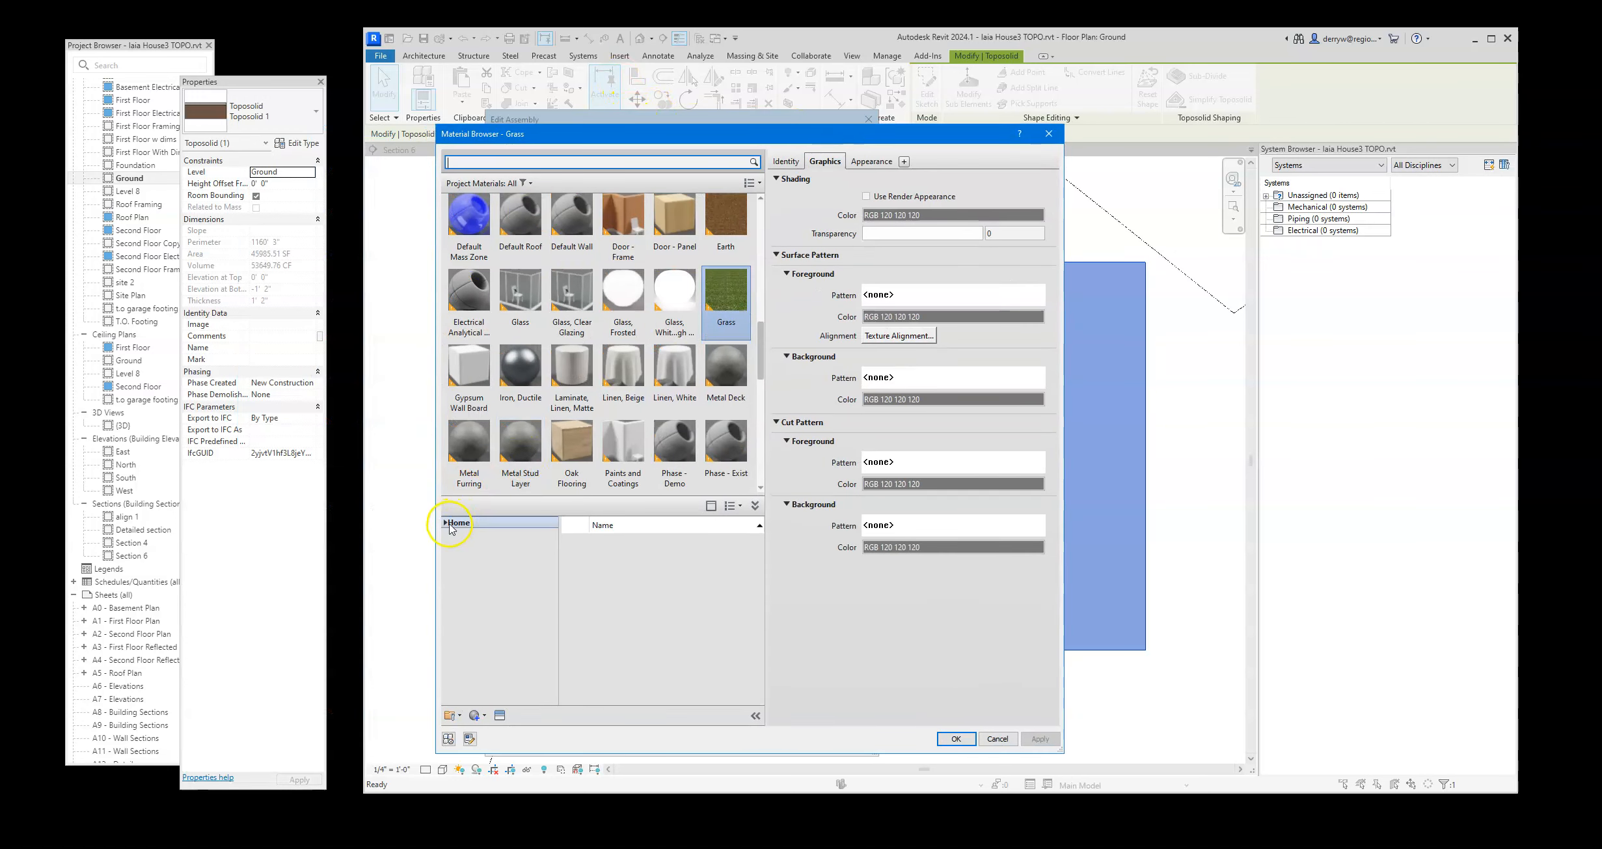
click(445, 522)
click(452, 546)
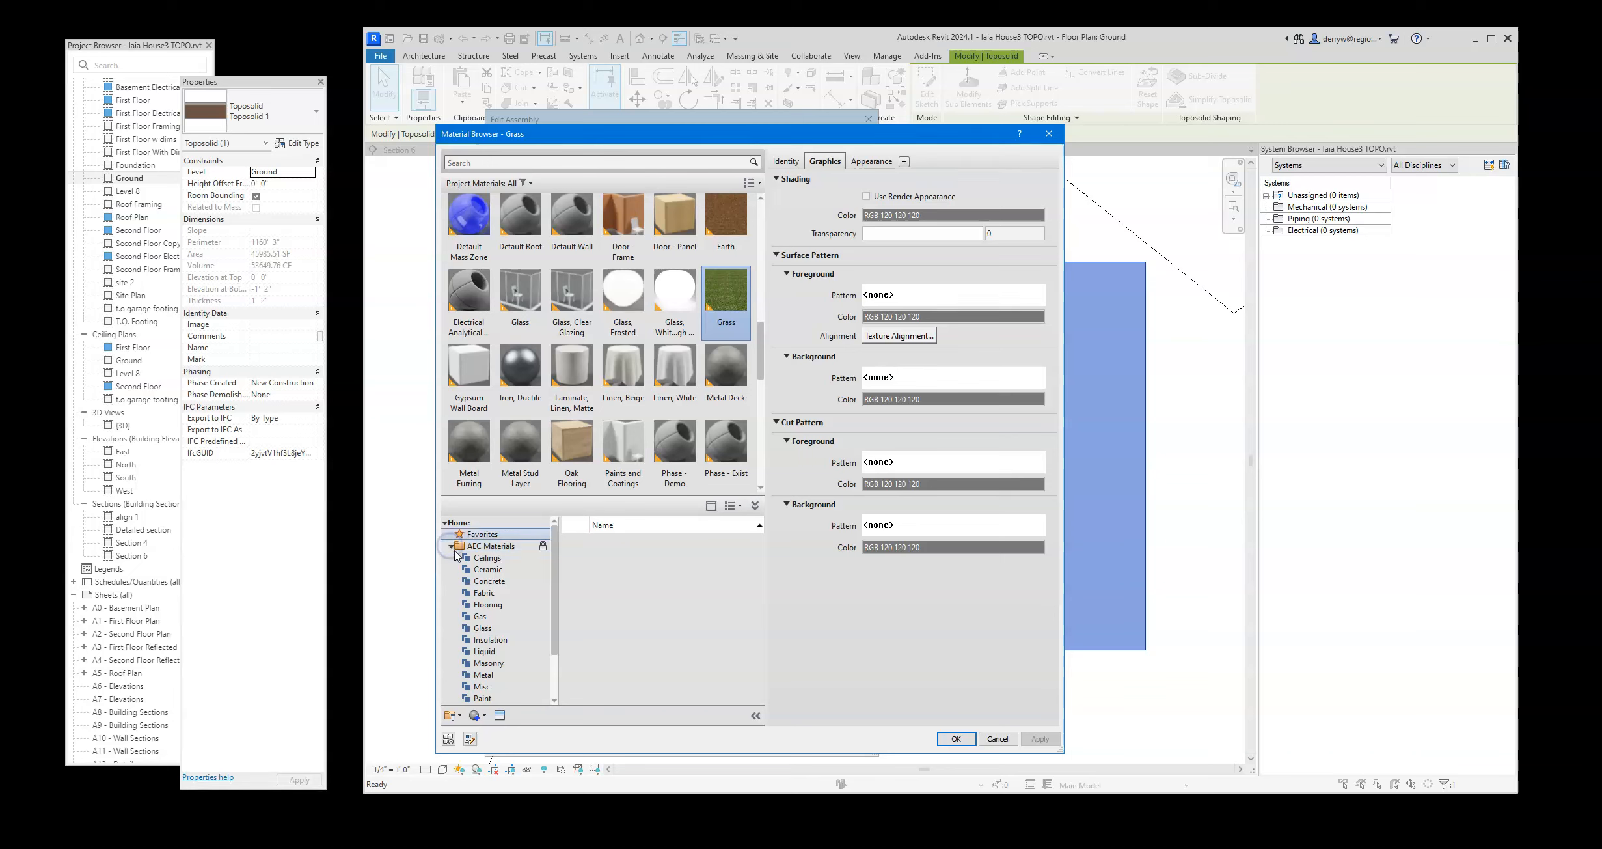
click(493, 162)
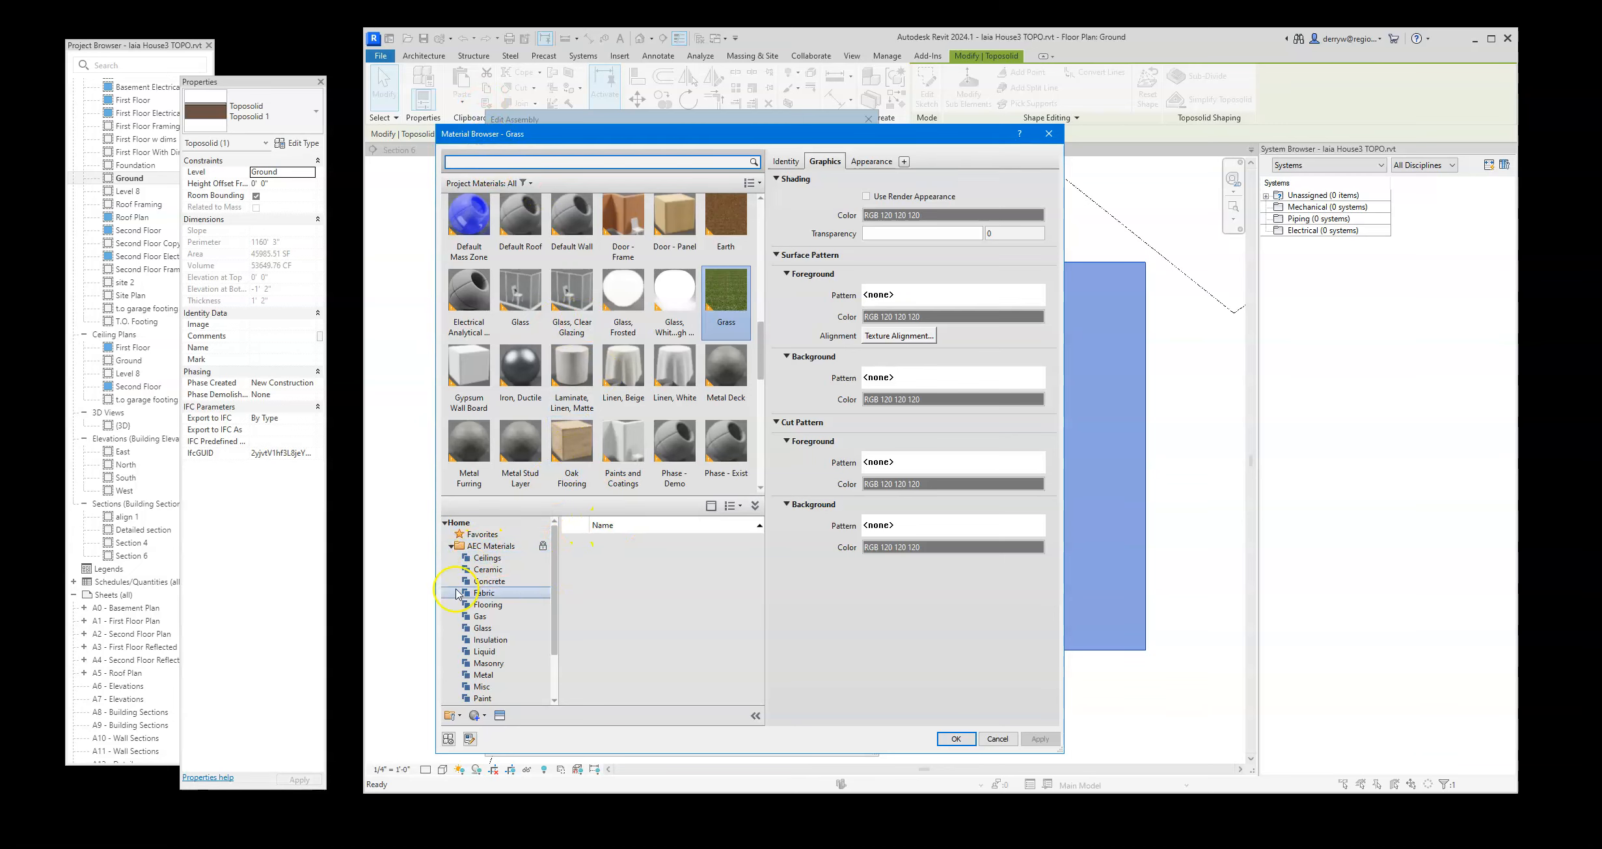
click(531, 664)
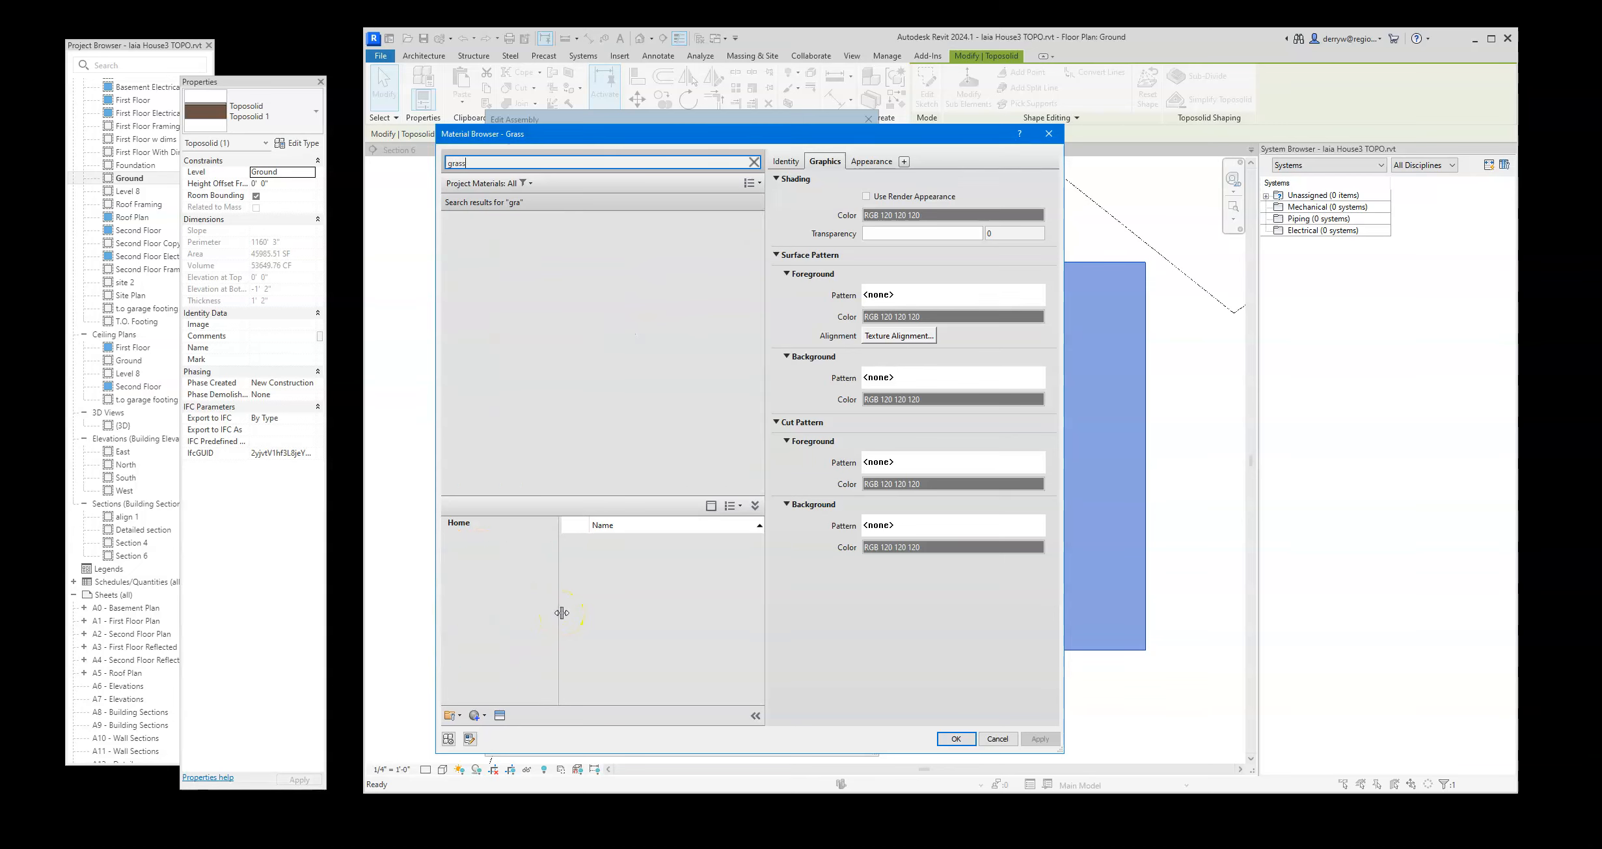
- Assign the Grass material from the AEC Materials search results to the Finish 1 [4] layer
click(575, 543)
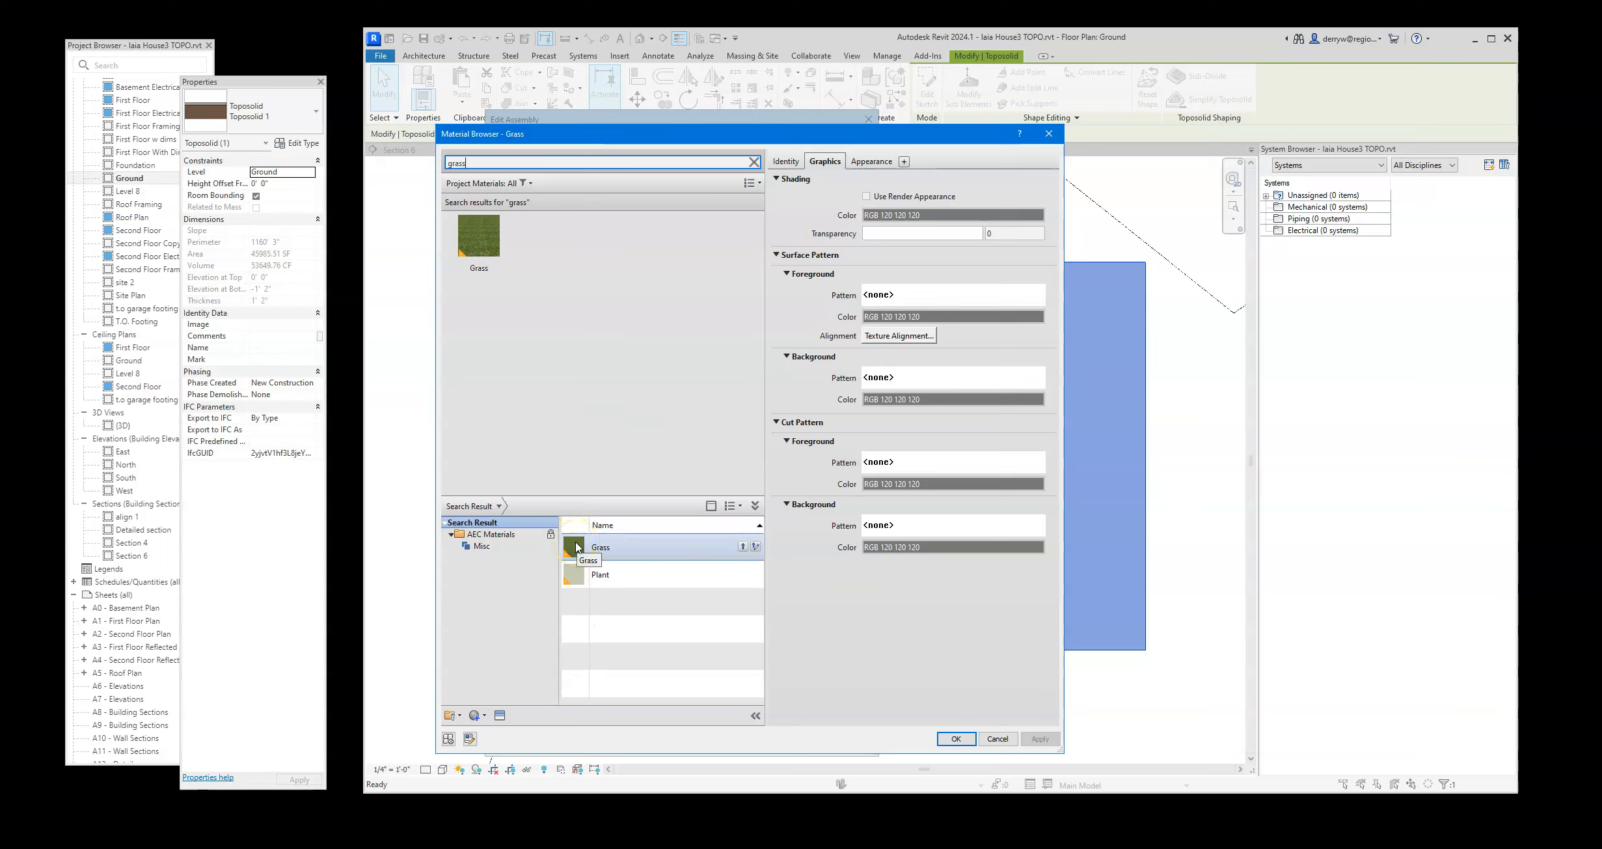
click(501, 268)
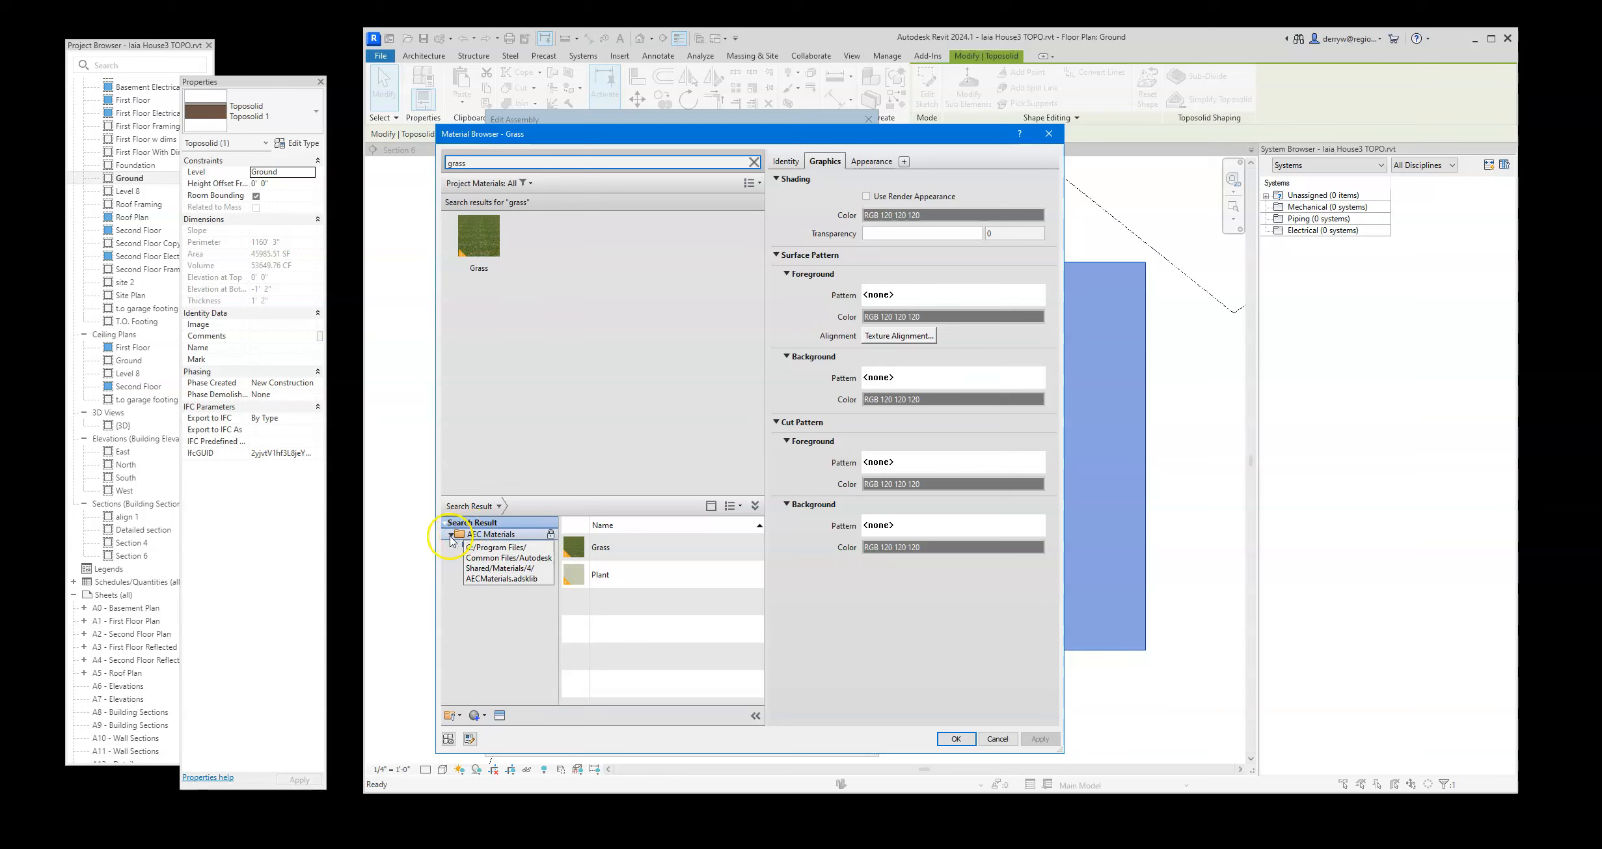
click(575, 548)
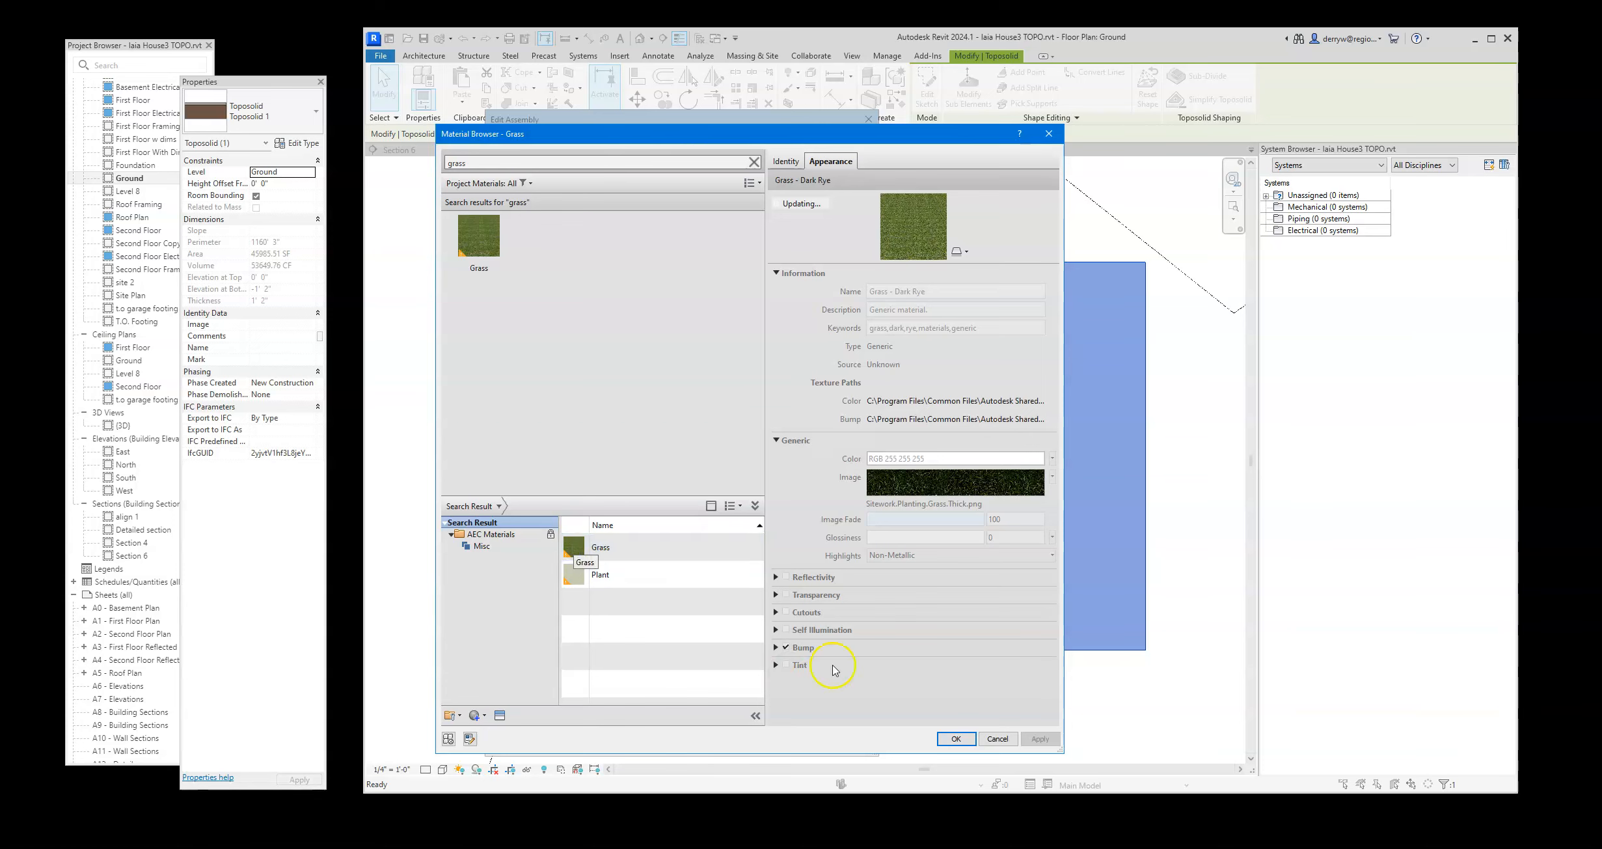
click(951, 739)
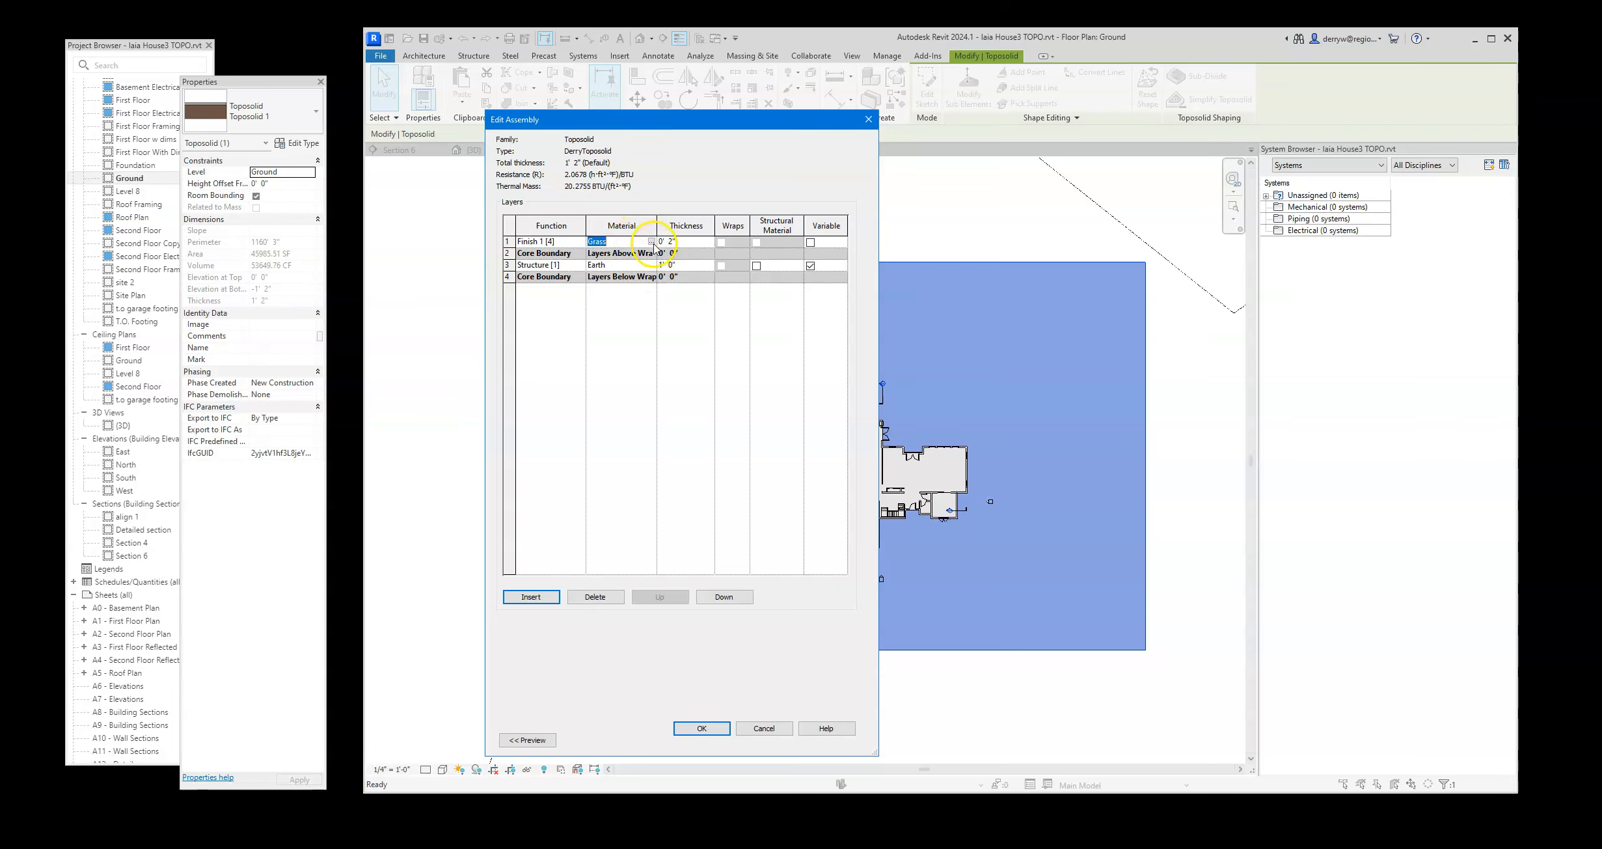
- Set the Grass material's cut foreground pattern to the Wood_2 drafting pattern and accept the material change
click(651, 242)
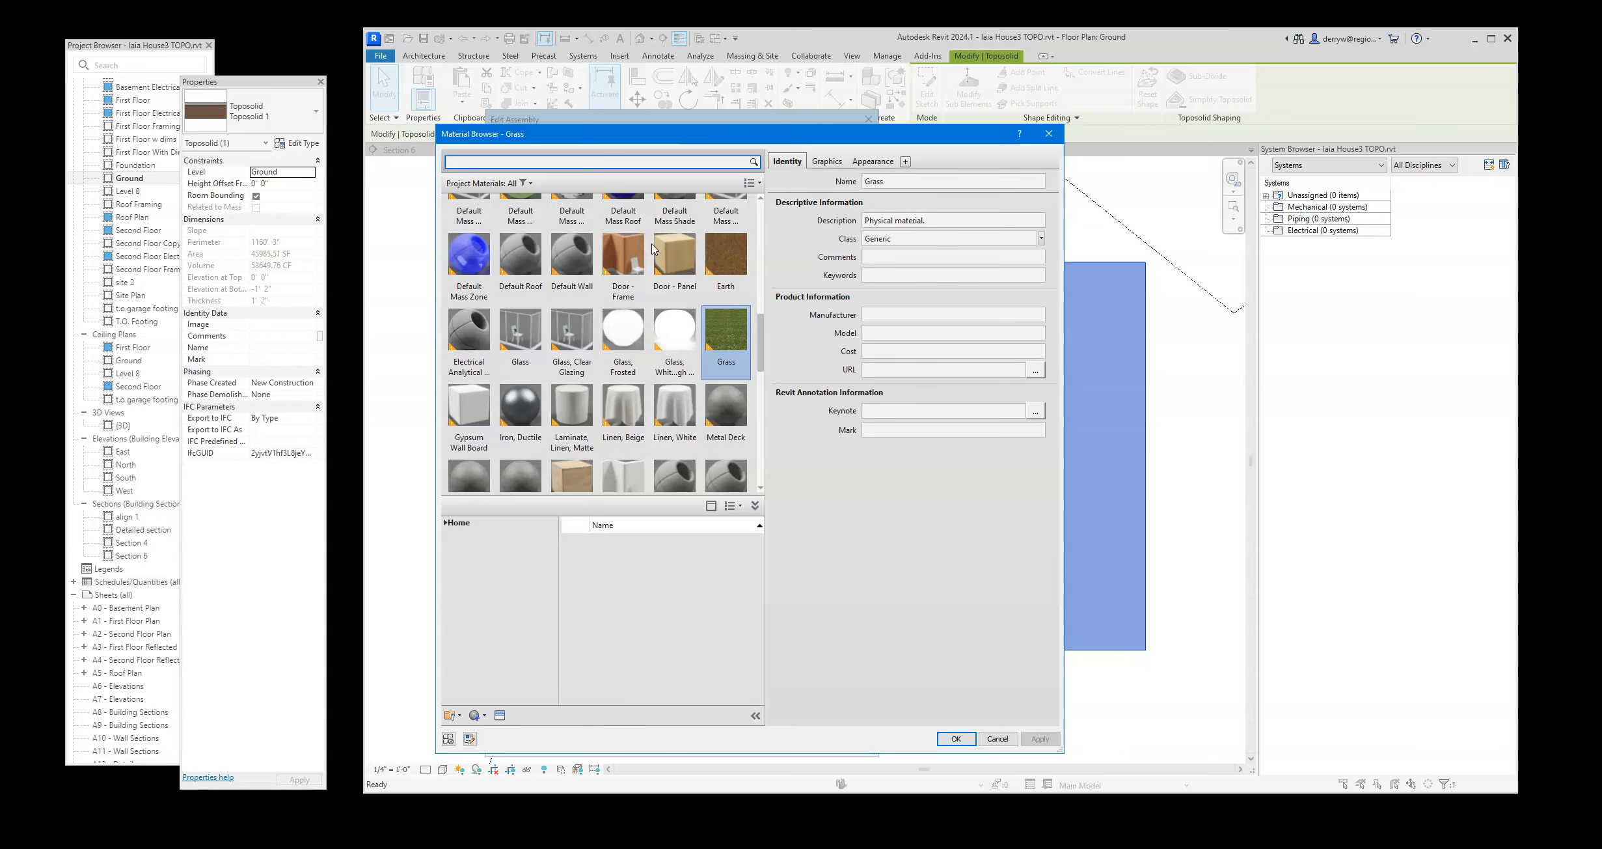
click(859, 163)
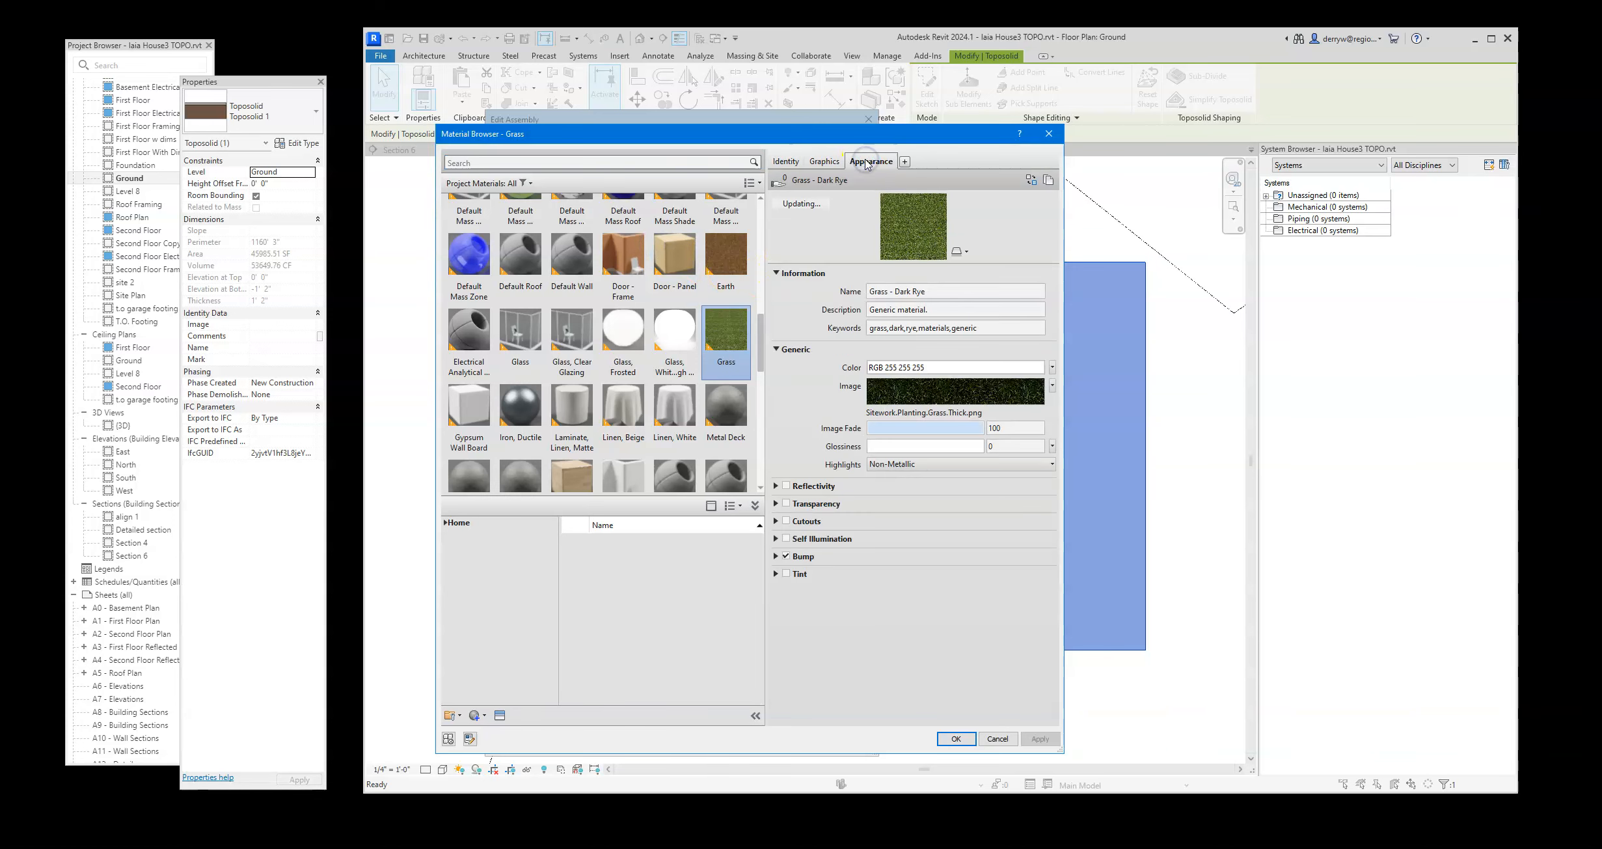
click(825, 161)
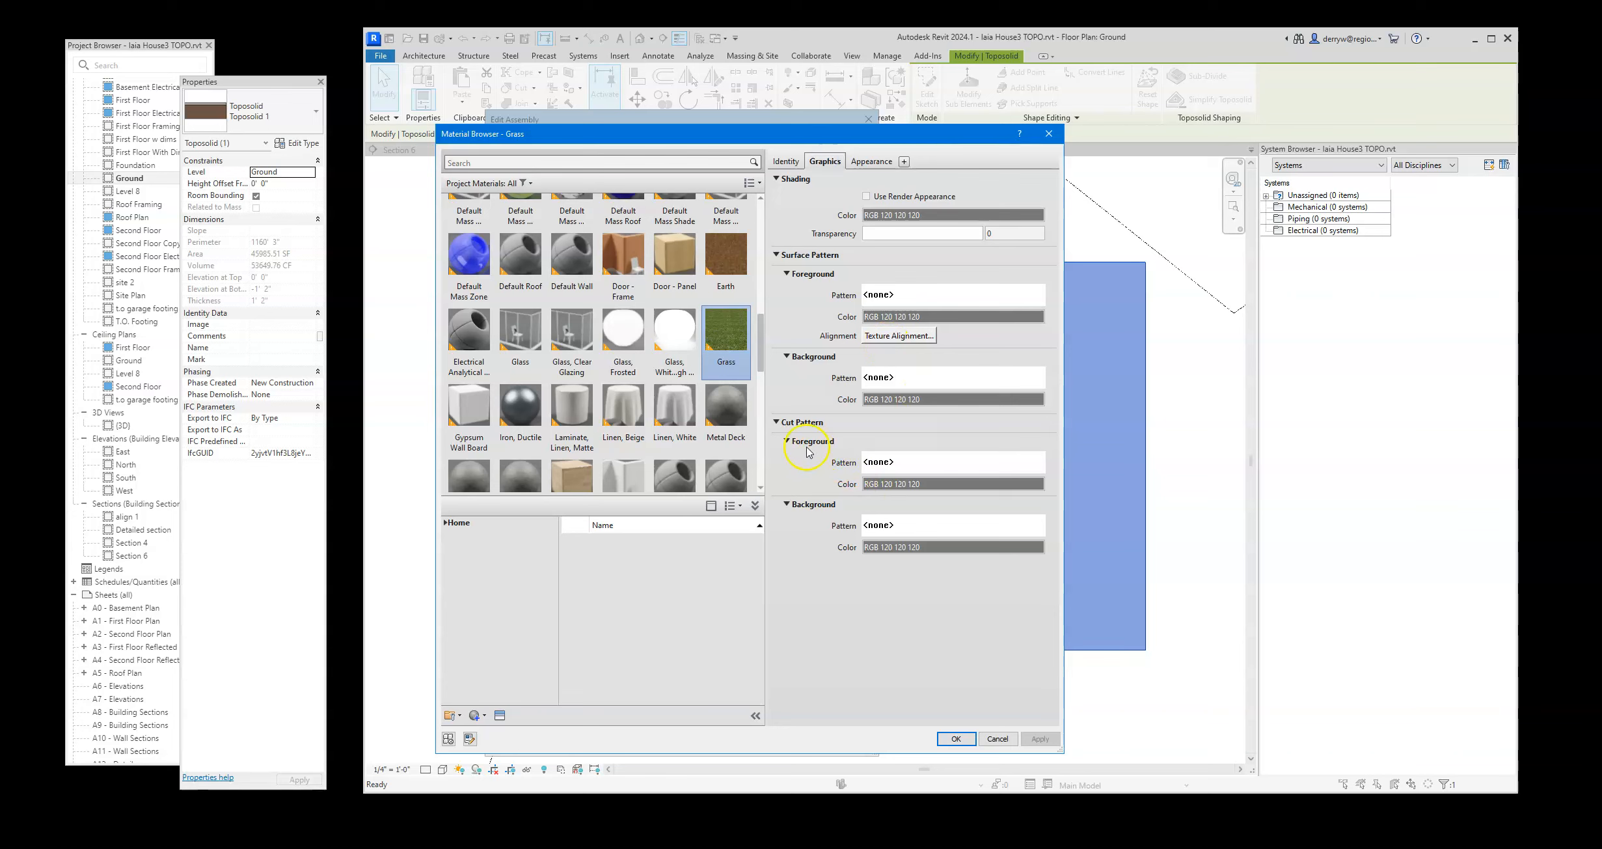
click(907, 468)
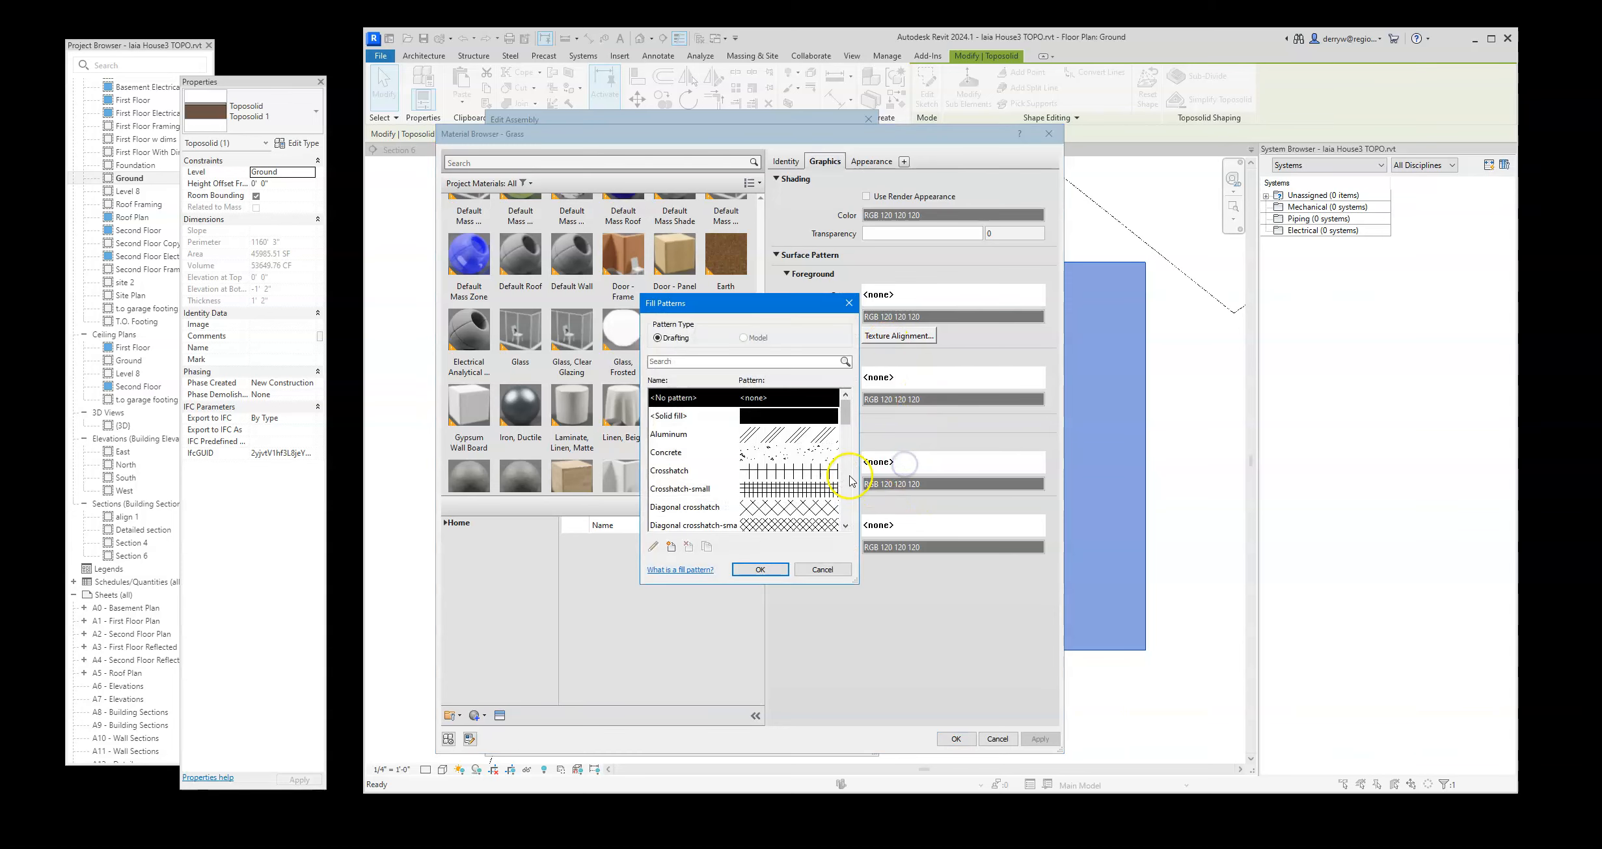
drag(843, 414, 851, 511)
click(799, 498)
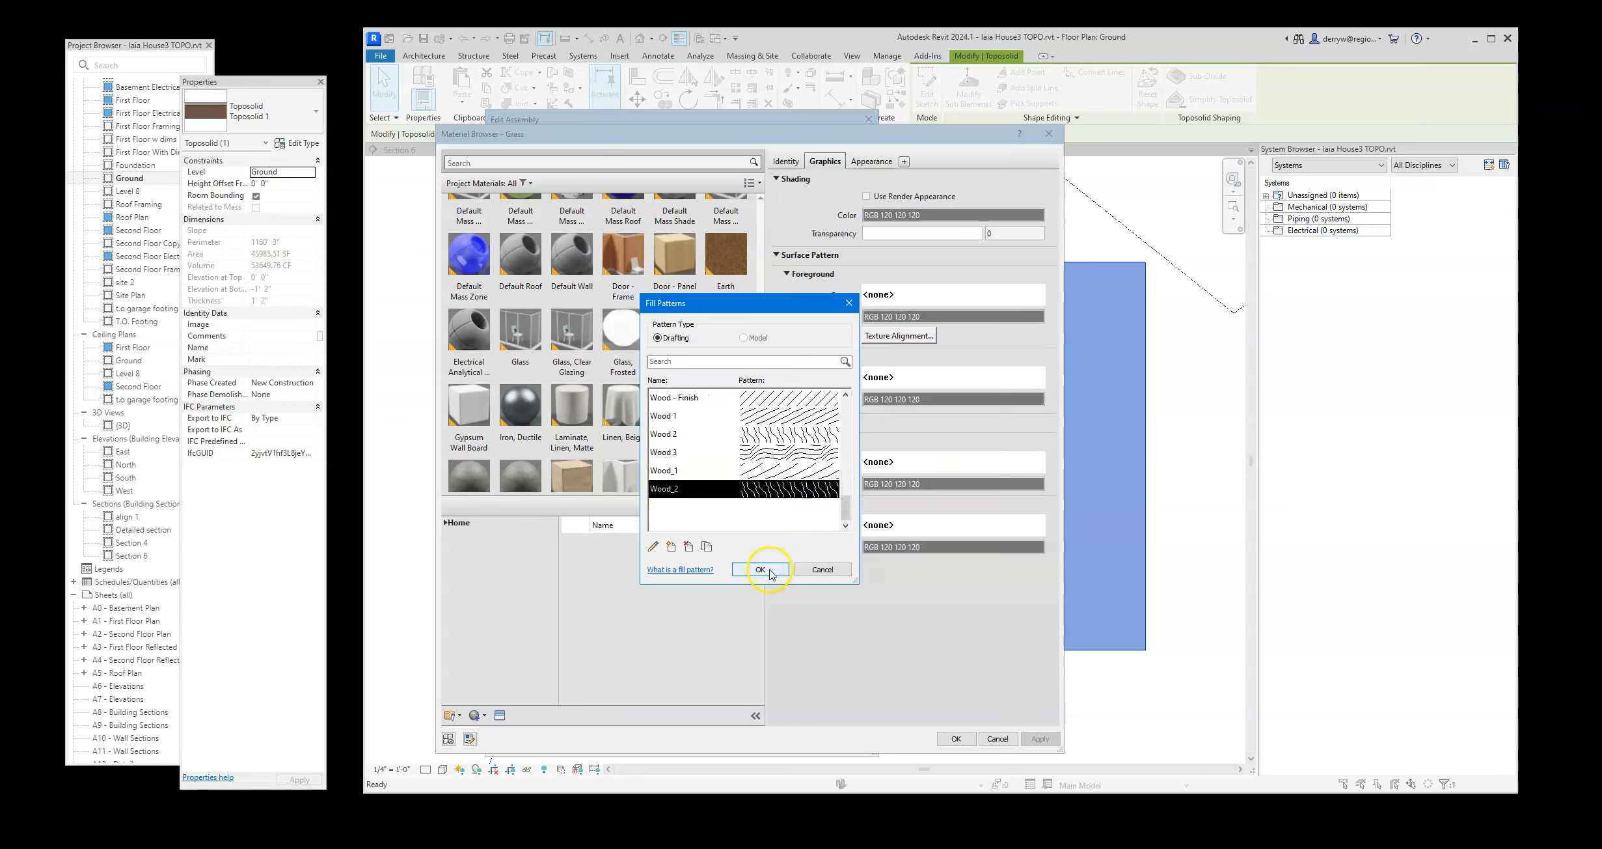
click(760, 569)
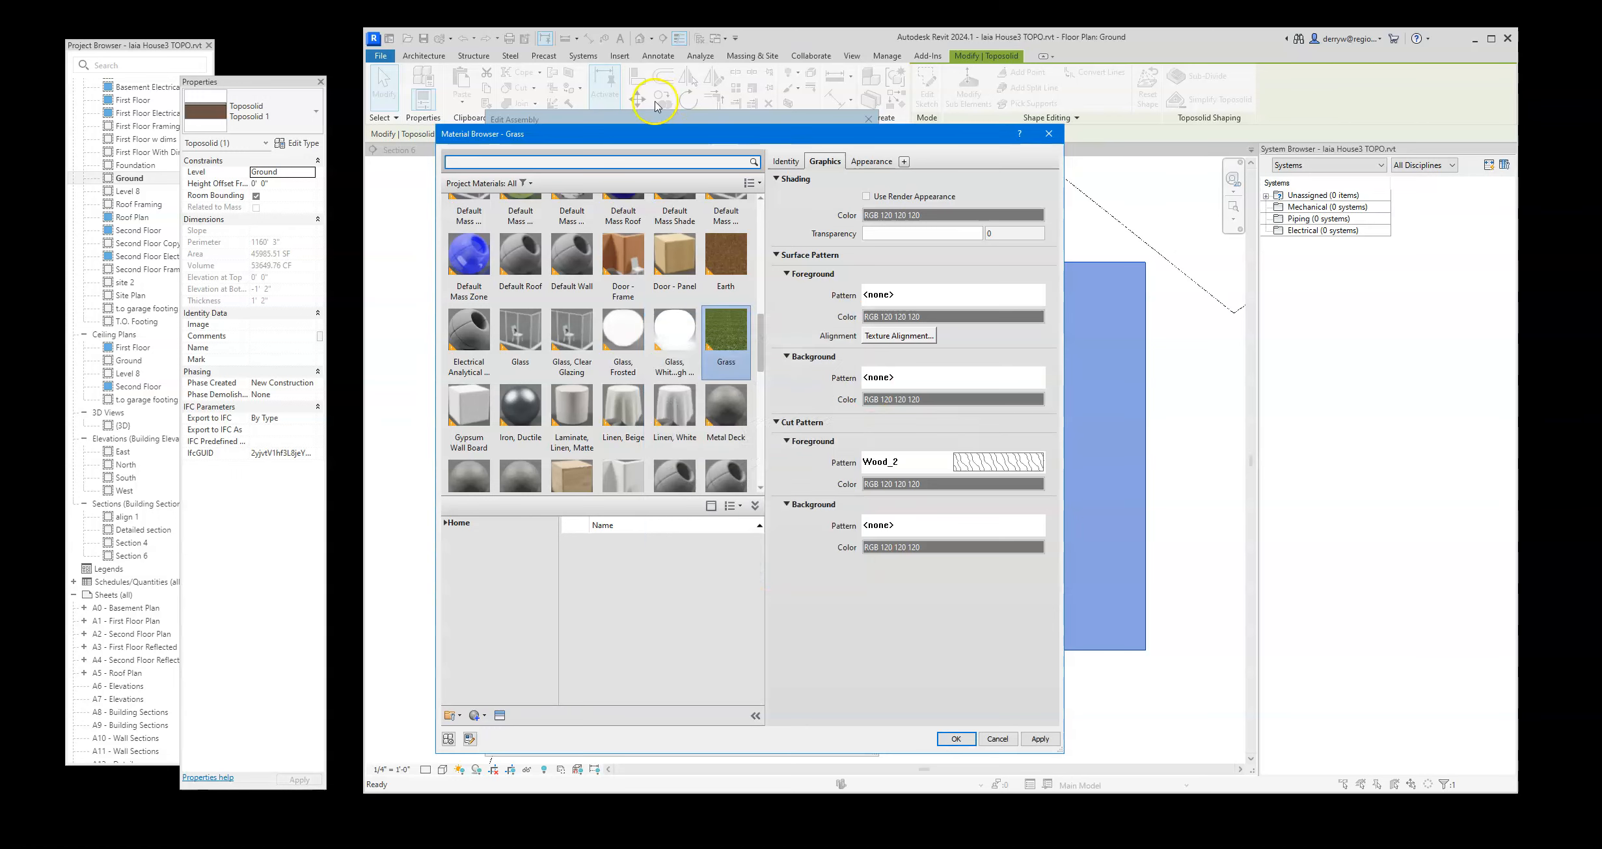
click(955, 735)
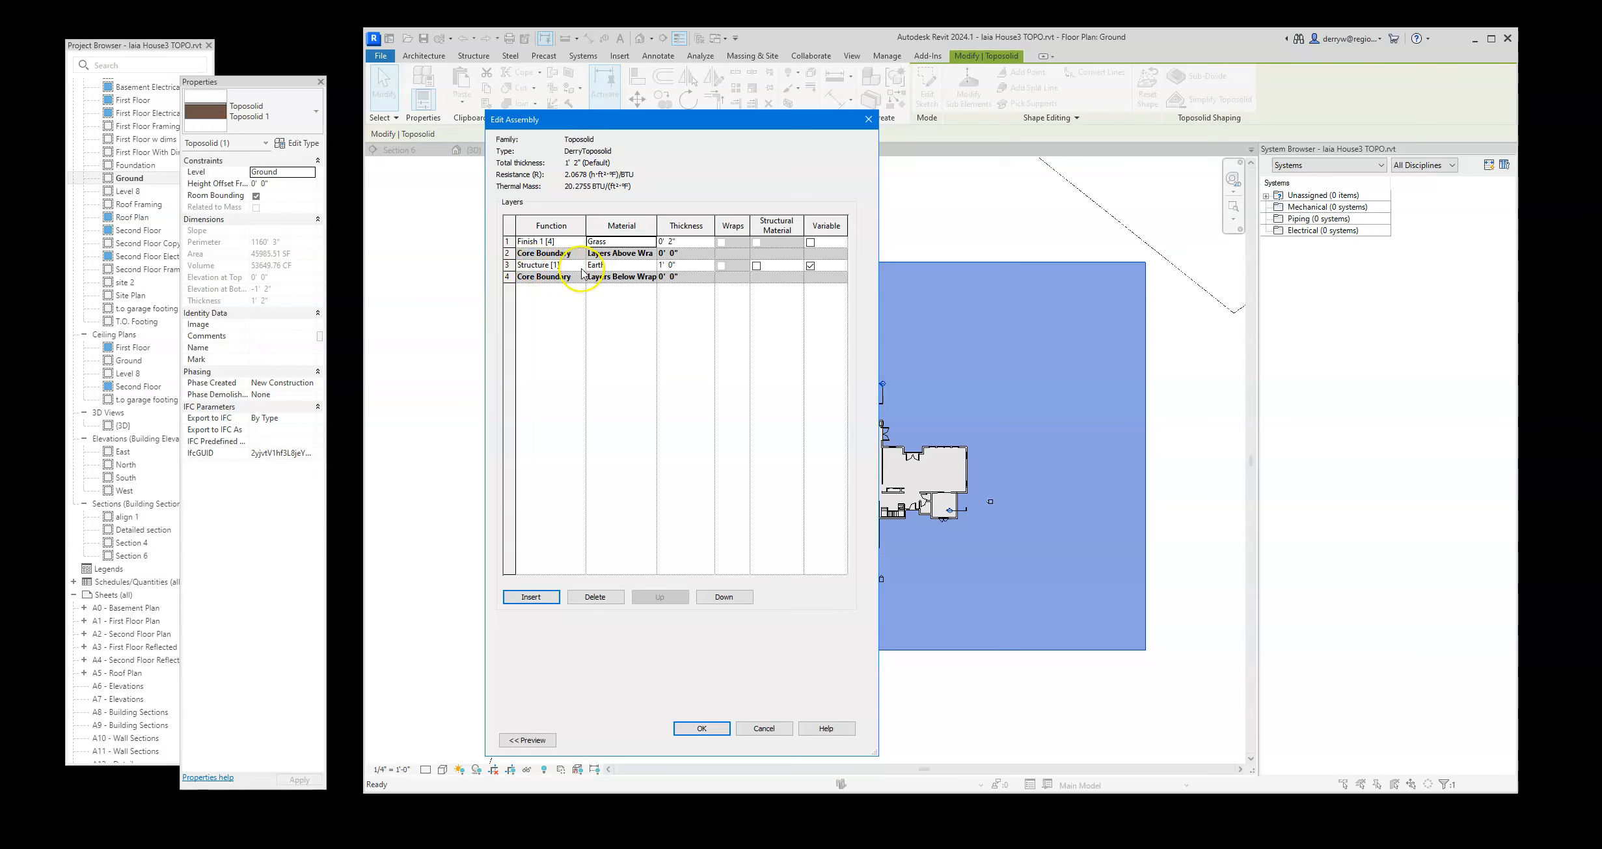
- Set the Structure [1] layer's thickness to 8' 0", keep its Earth material, and apply the structure and type properties
click(662, 265)
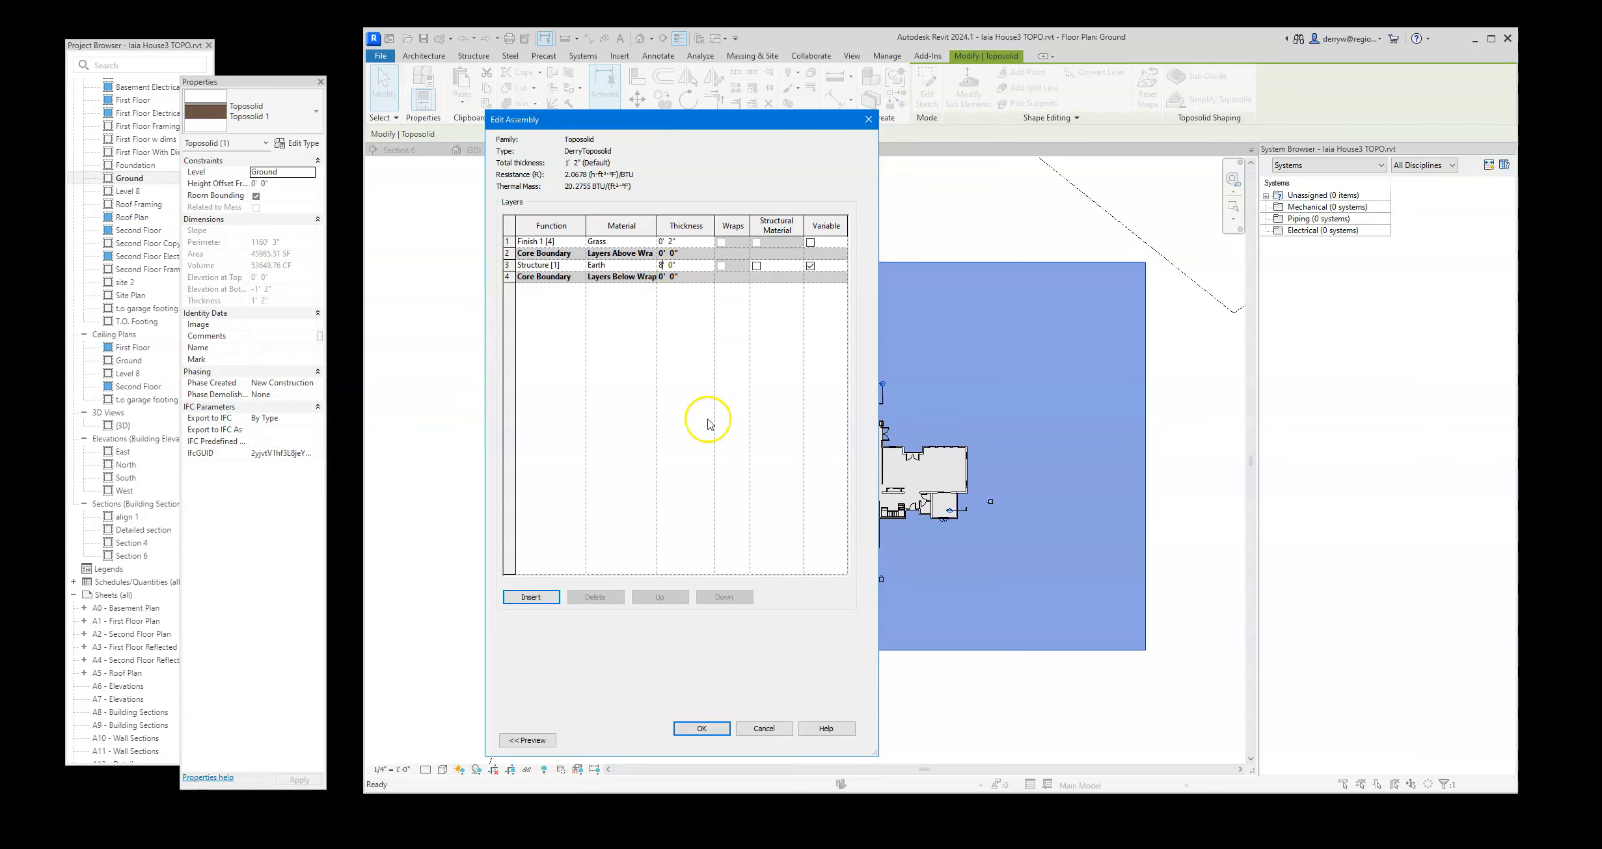
click(626, 265)
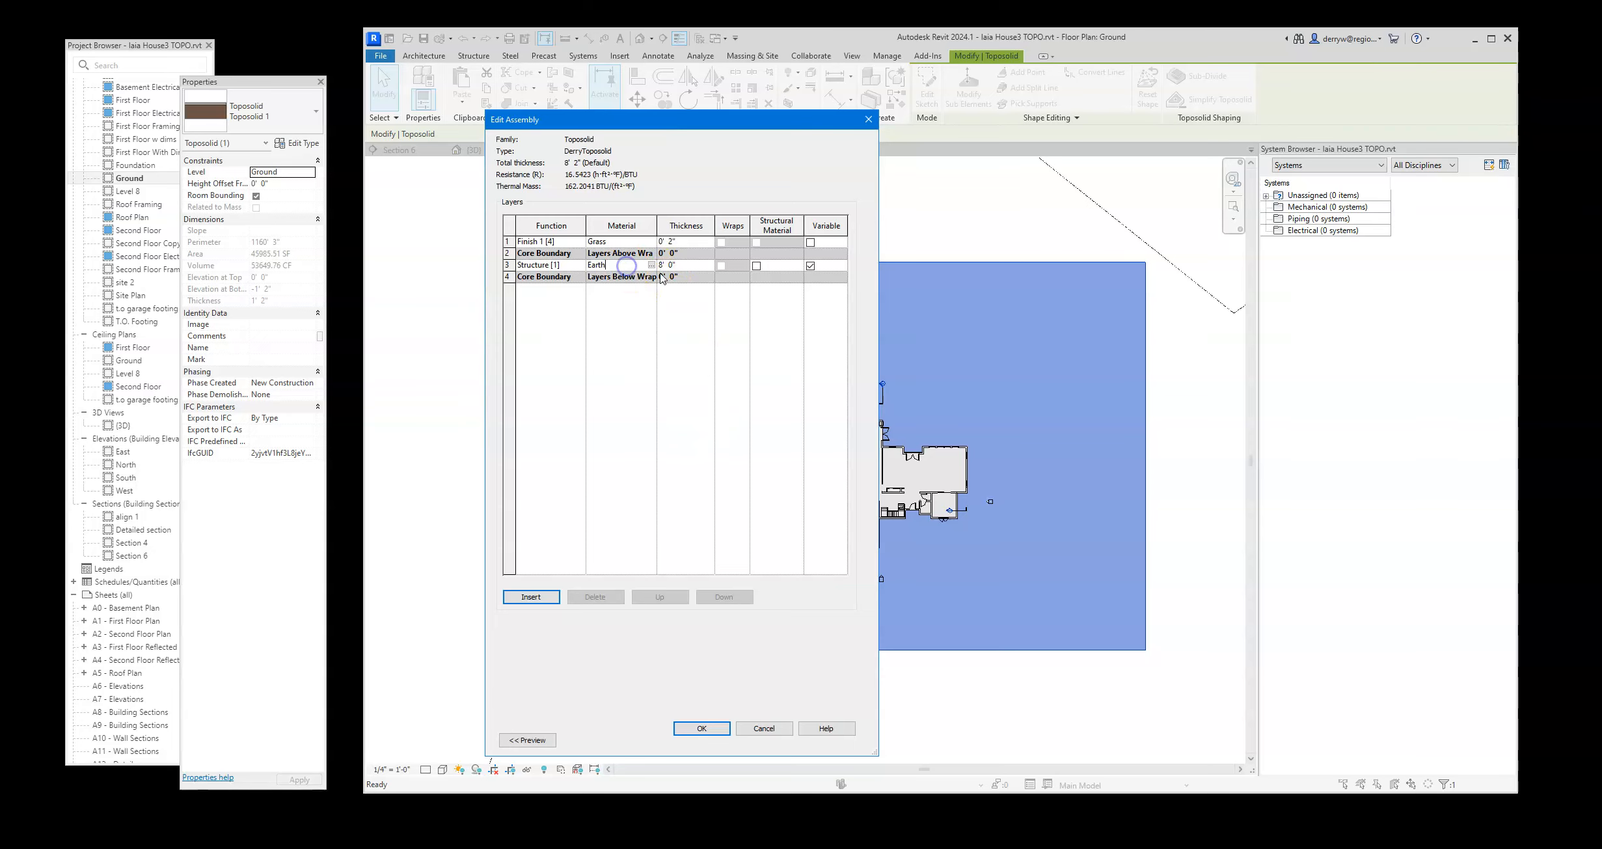
click(651, 265)
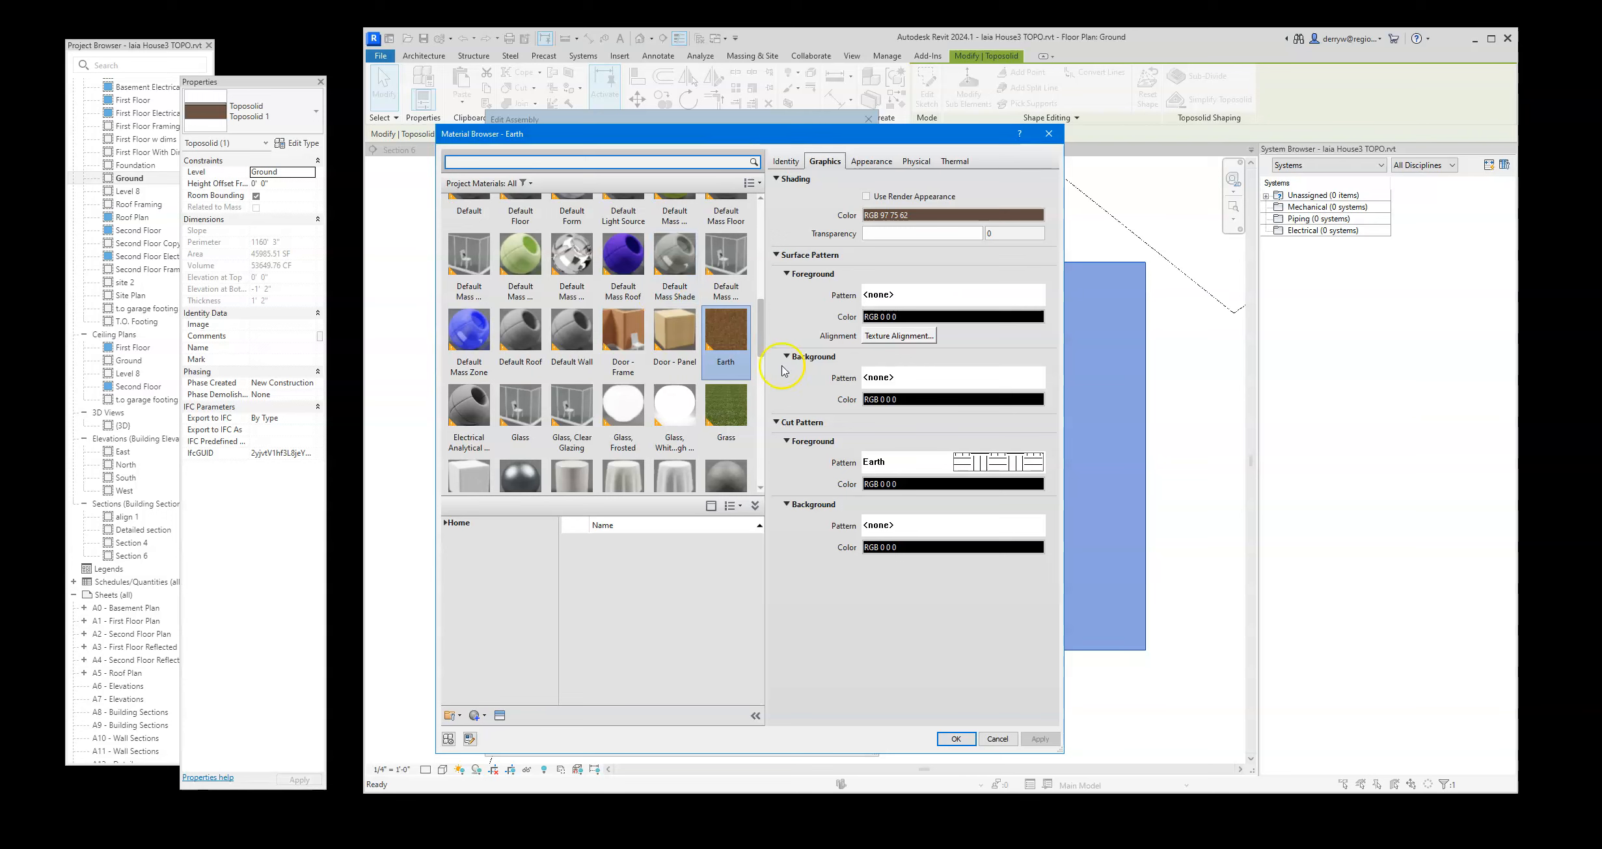
scroll(721, 333, up, 1)
click(729, 384)
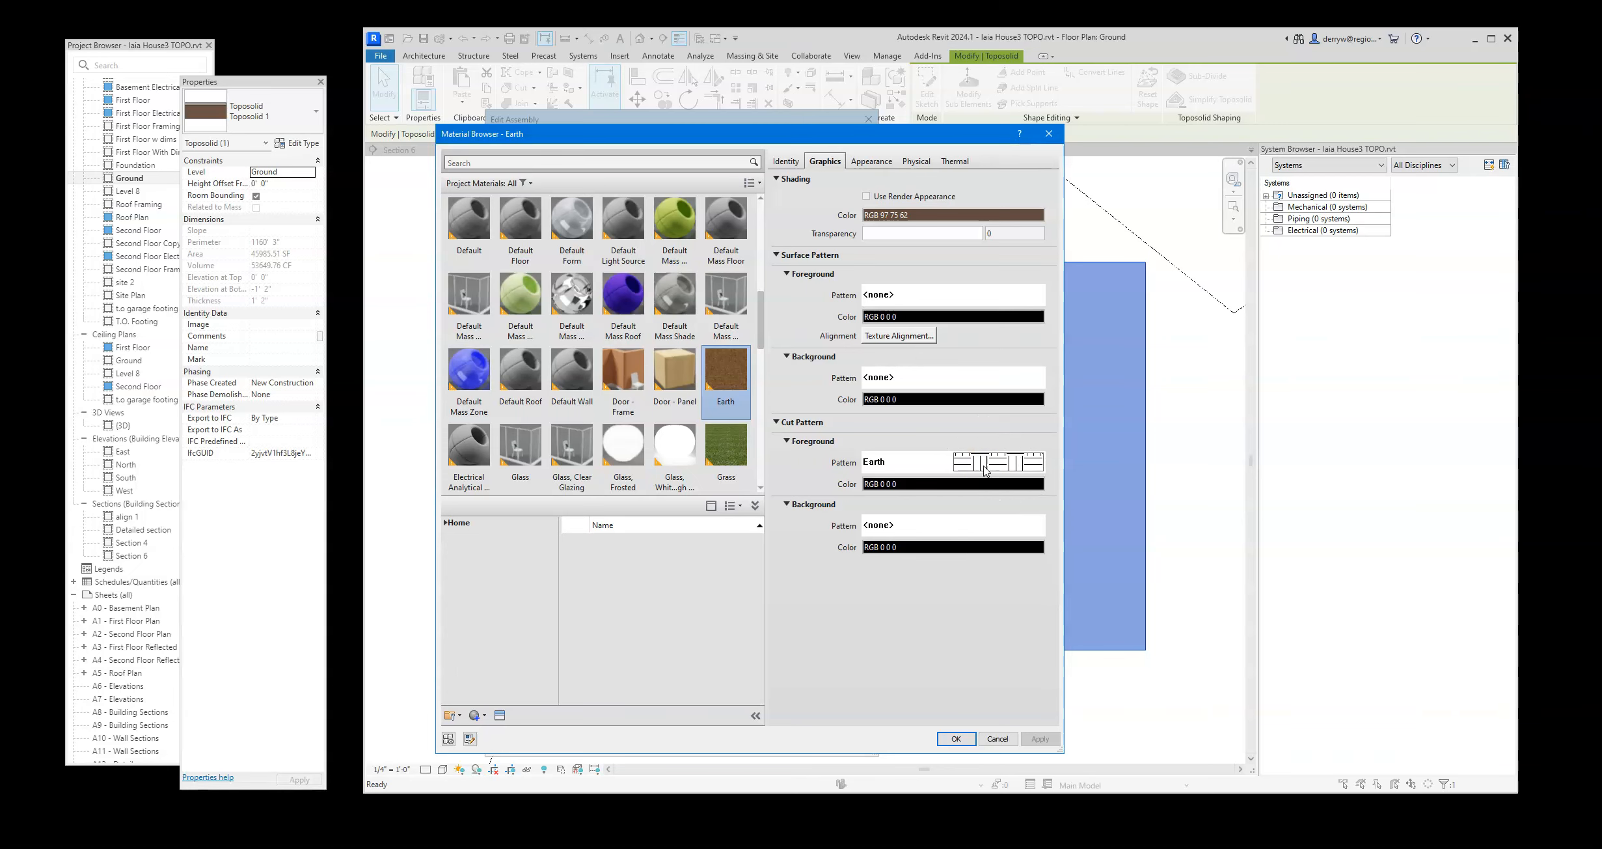
click(957, 738)
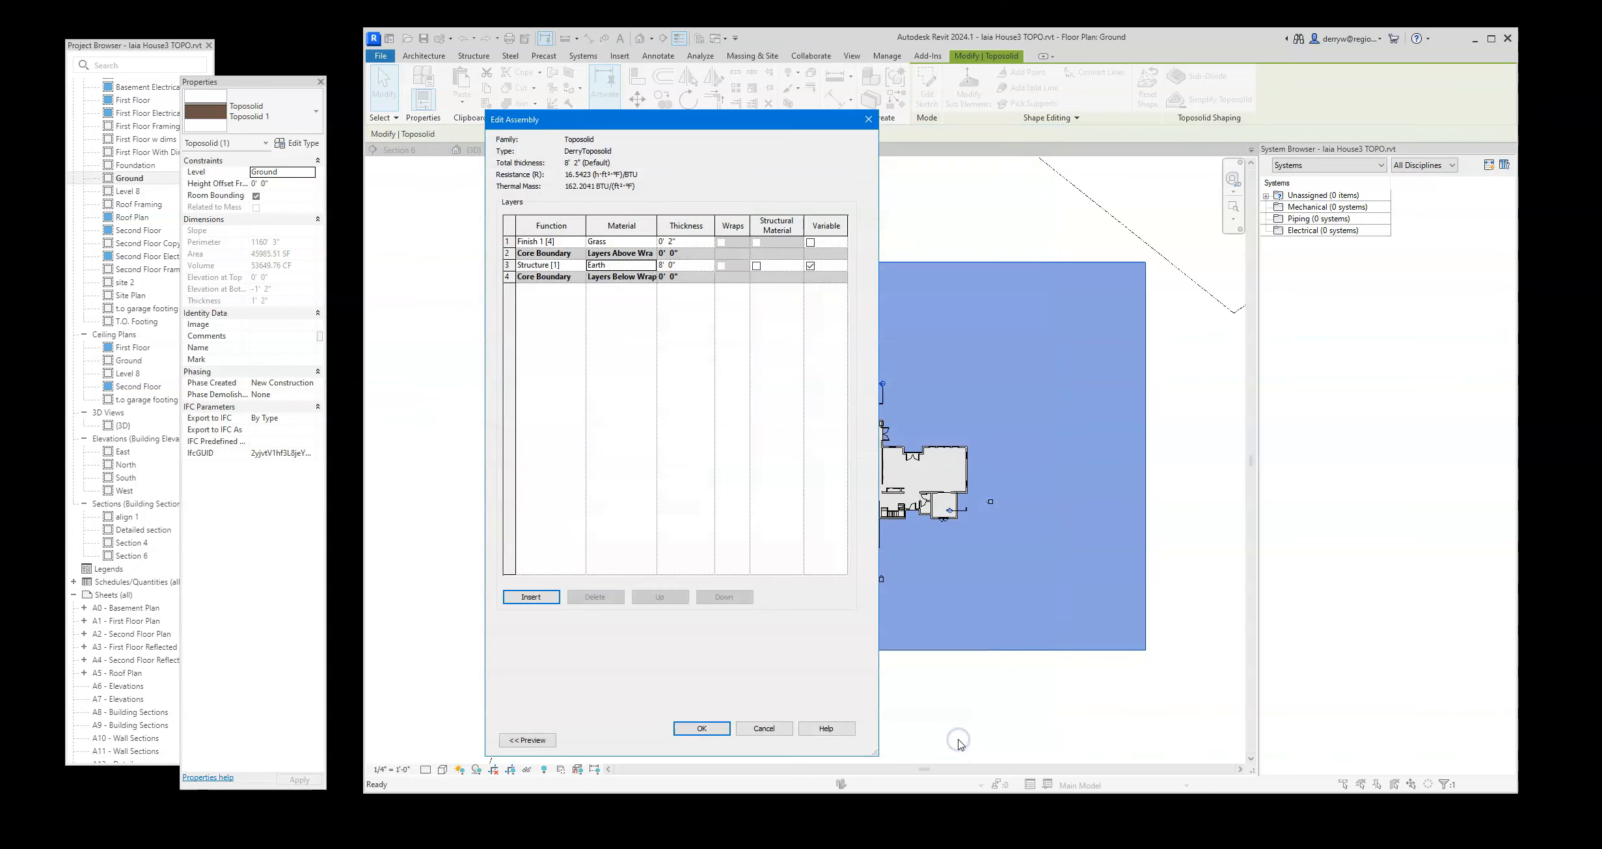
click(703, 729)
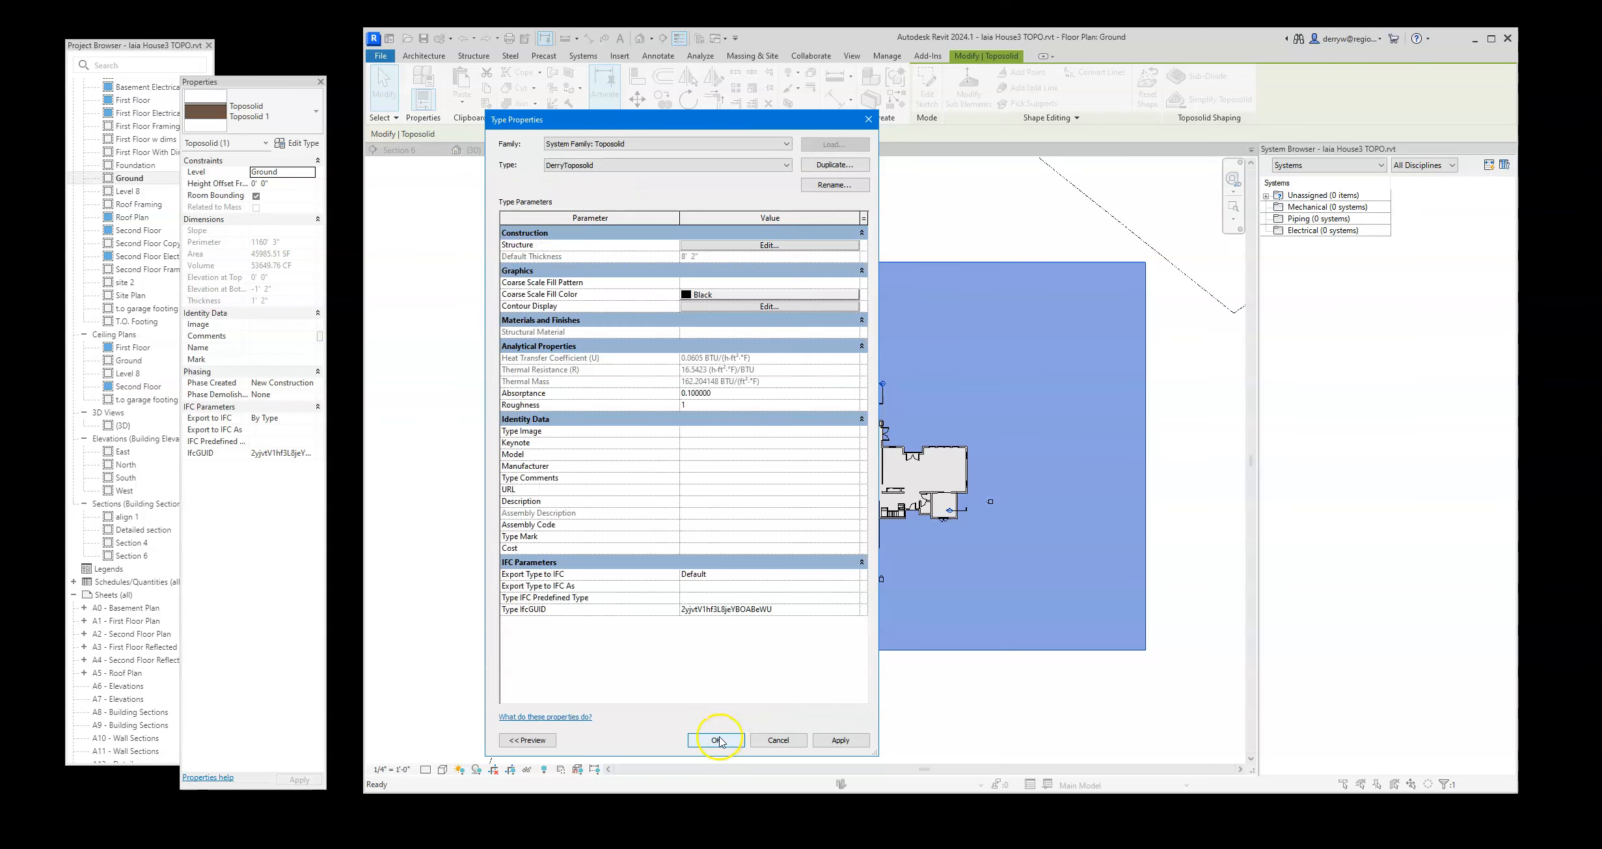
click(717, 739)
- Open the {3D} view, orient it to an isometric corner and examine the toposolid's surface and edges around the house
scroll(704, 584, down, 1)
scroll(694, 652, up, 1)
click(106, 422)
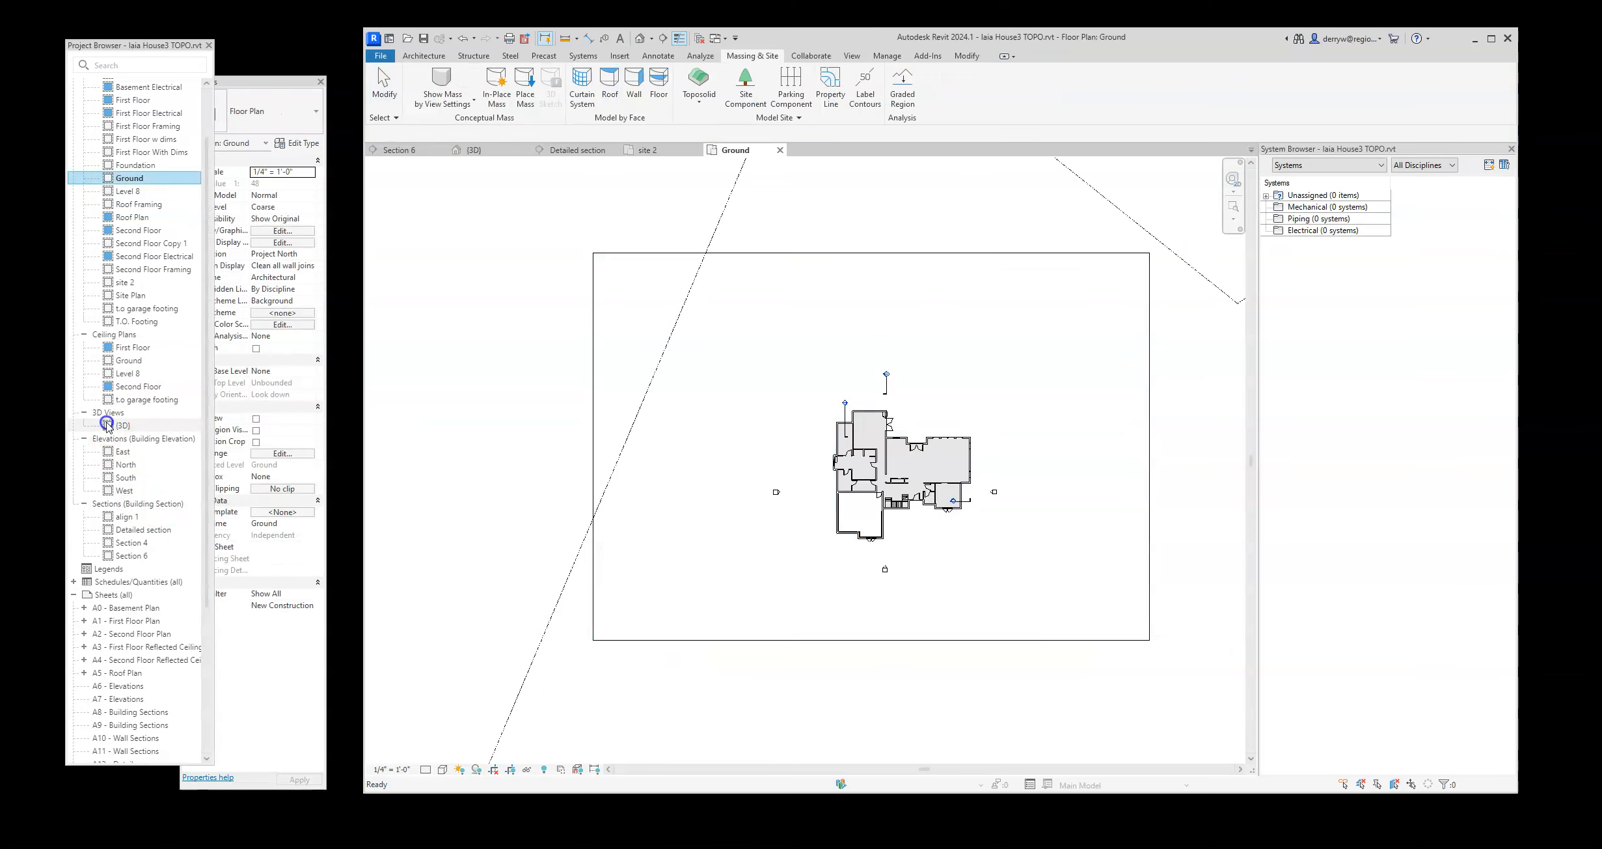
double_click(108, 424)
click(722, 508)
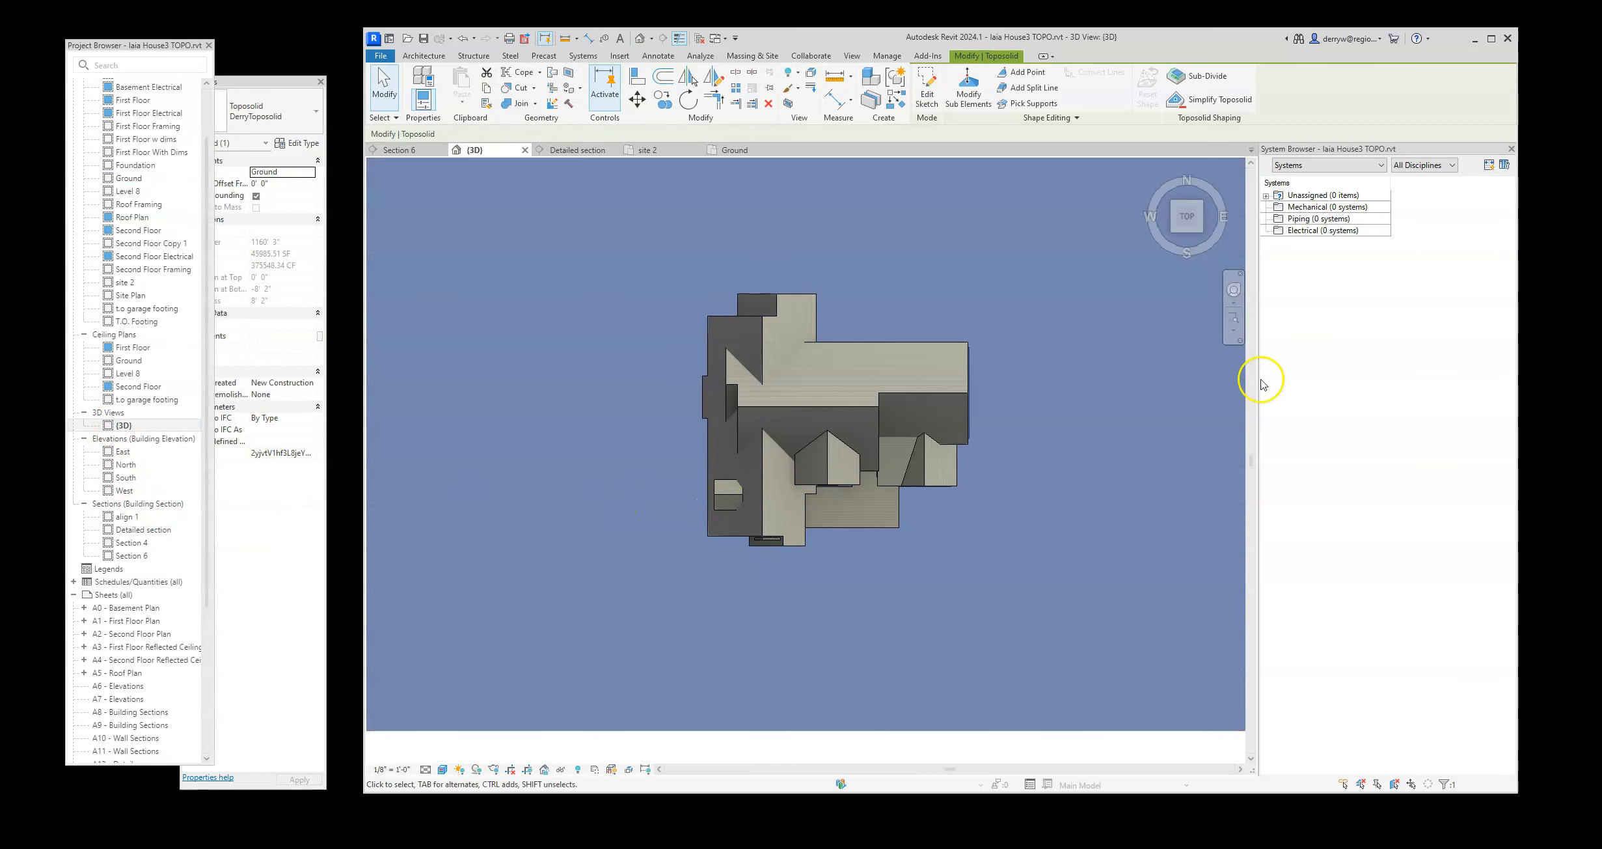
click(1173, 235)
click(1002, 628)
scroll(958, 608, down, 1)
scroll(980, 632, up, 2)
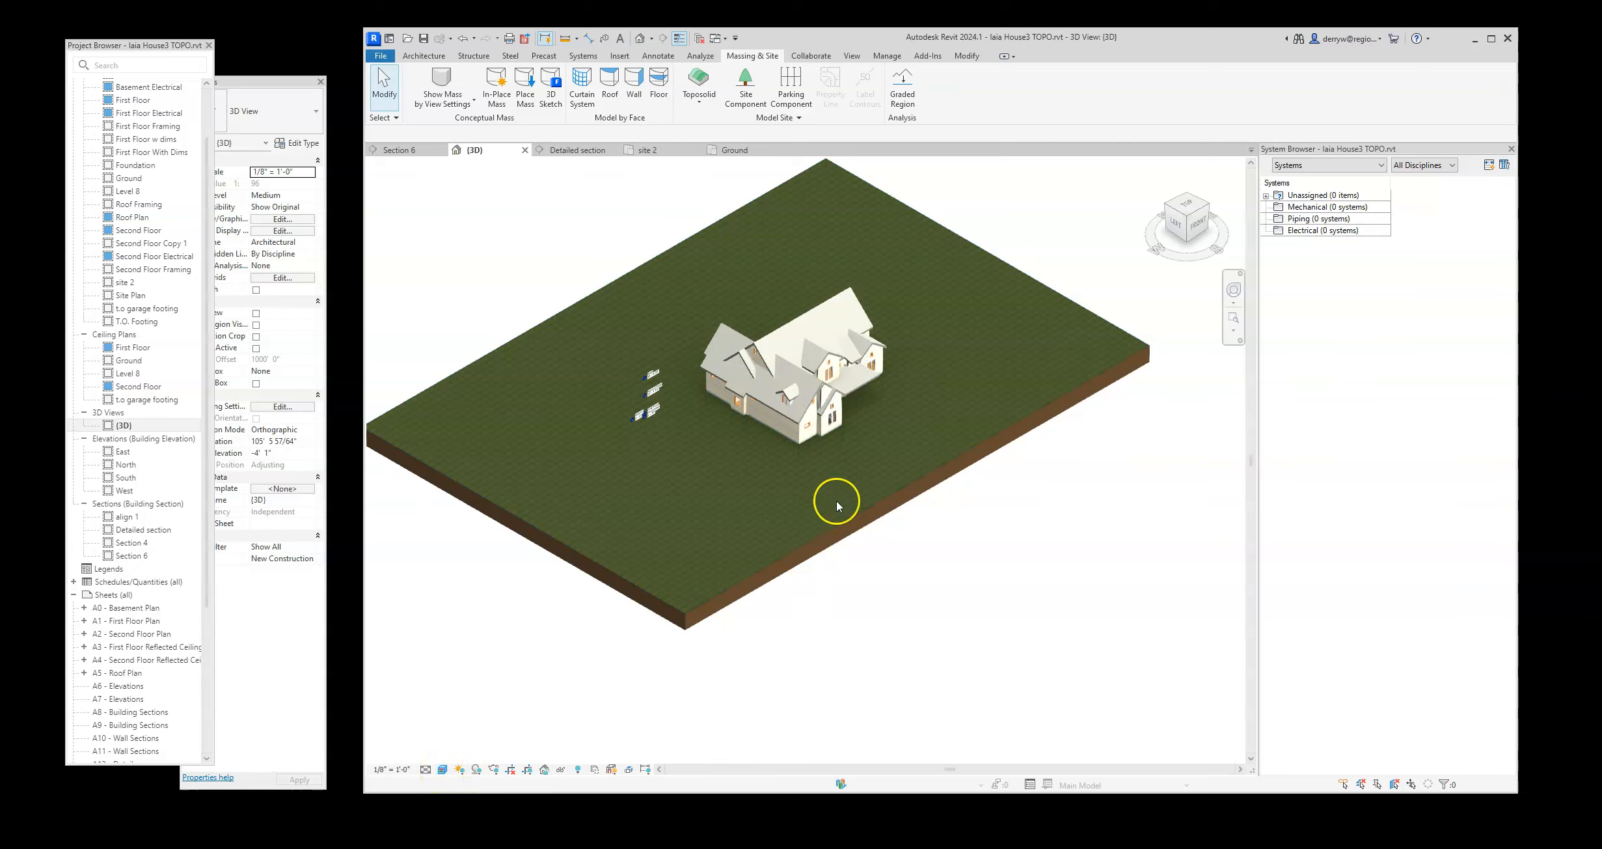
scroll(853, 547, down, 2)
scroll(846, 541, up, 3)
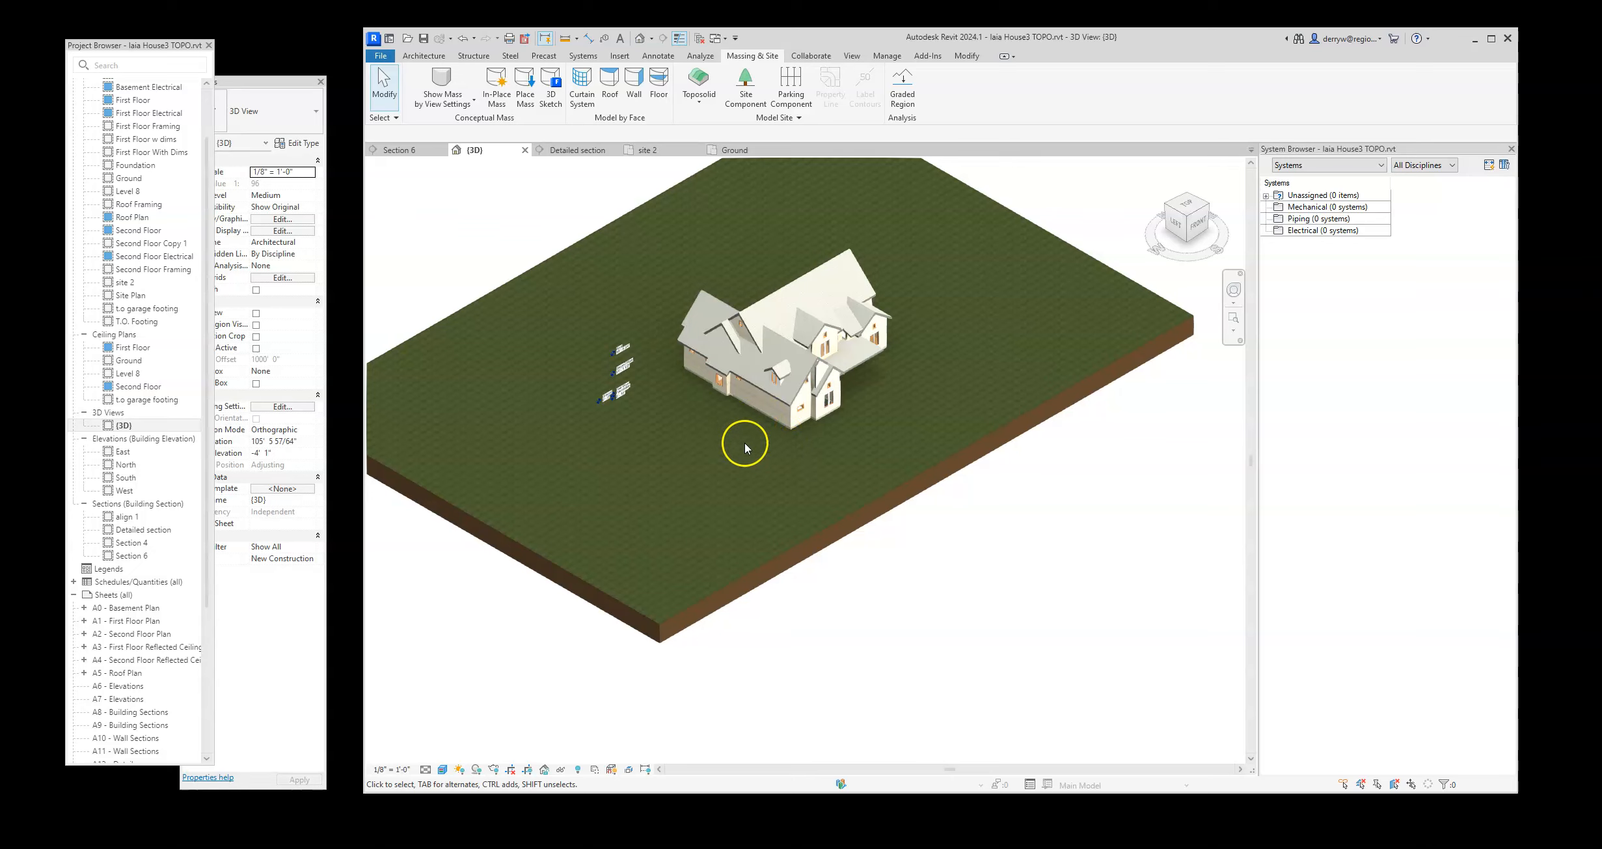
scroll(768, 516, down, 1)
scroll(768, 515, down, 1)
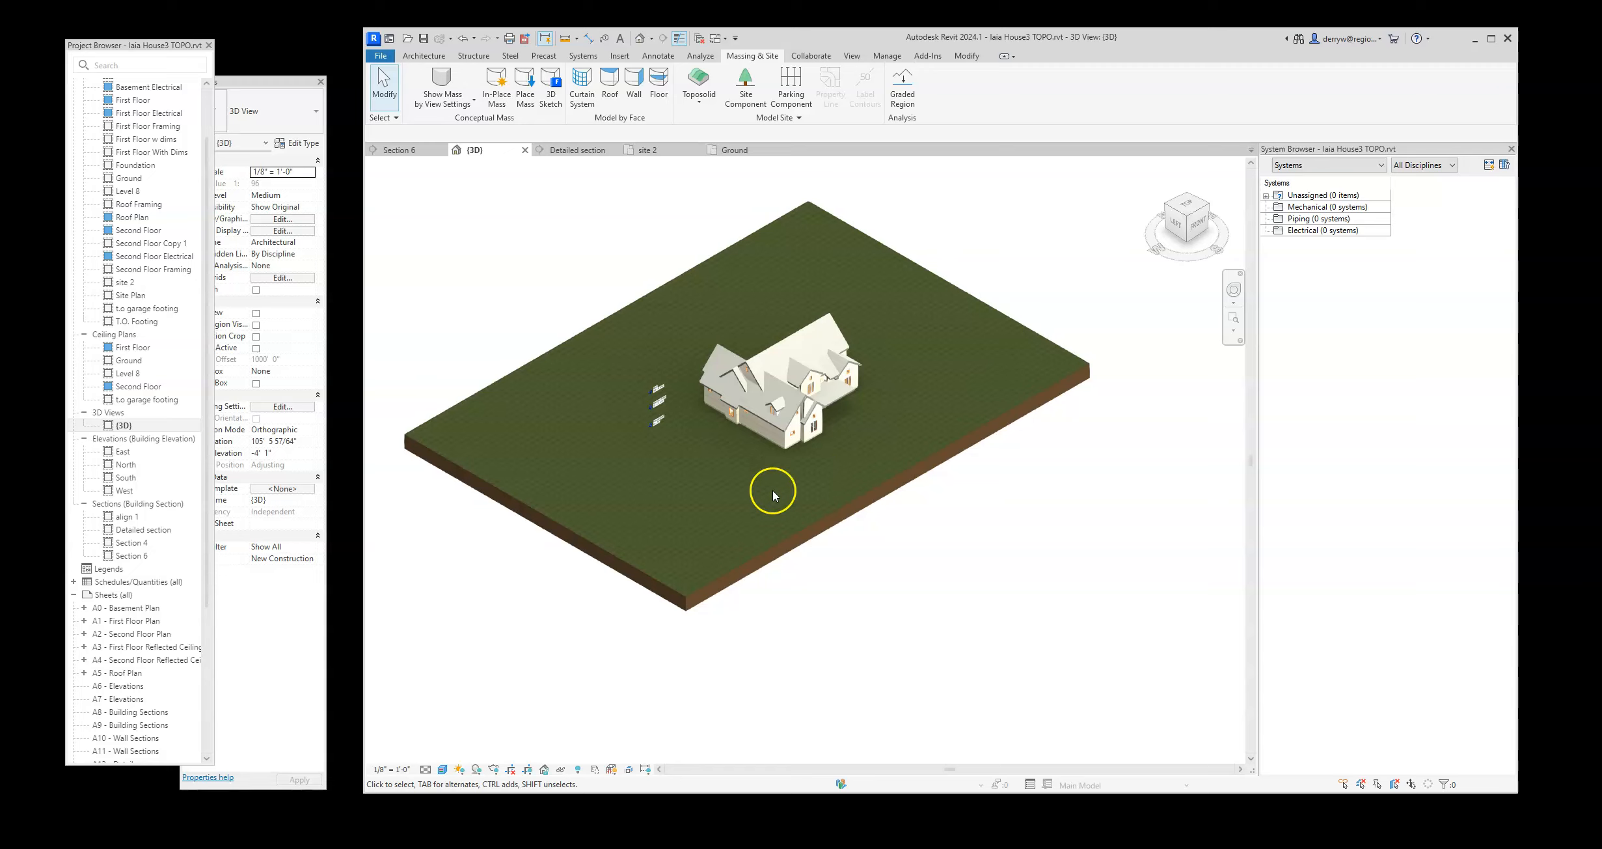
- Open the Detailed section view and examine the toposolid's grass and earth layers against the foundation wall and footing
double_click(130, 531)
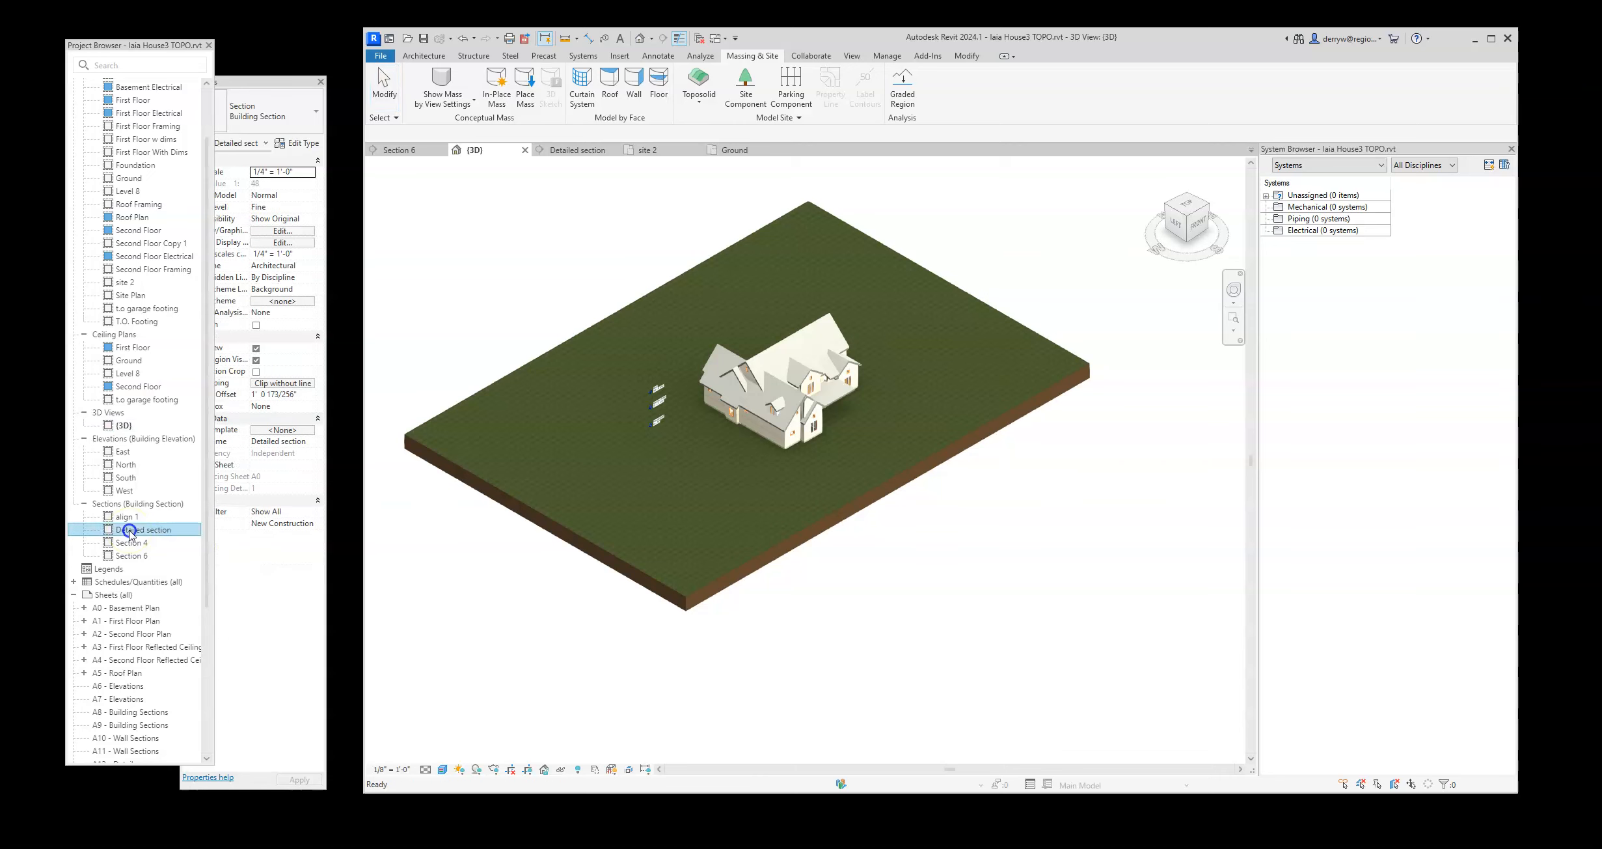
scroll(786, 714, up, 2)
scroll(798, 706, down, 5)
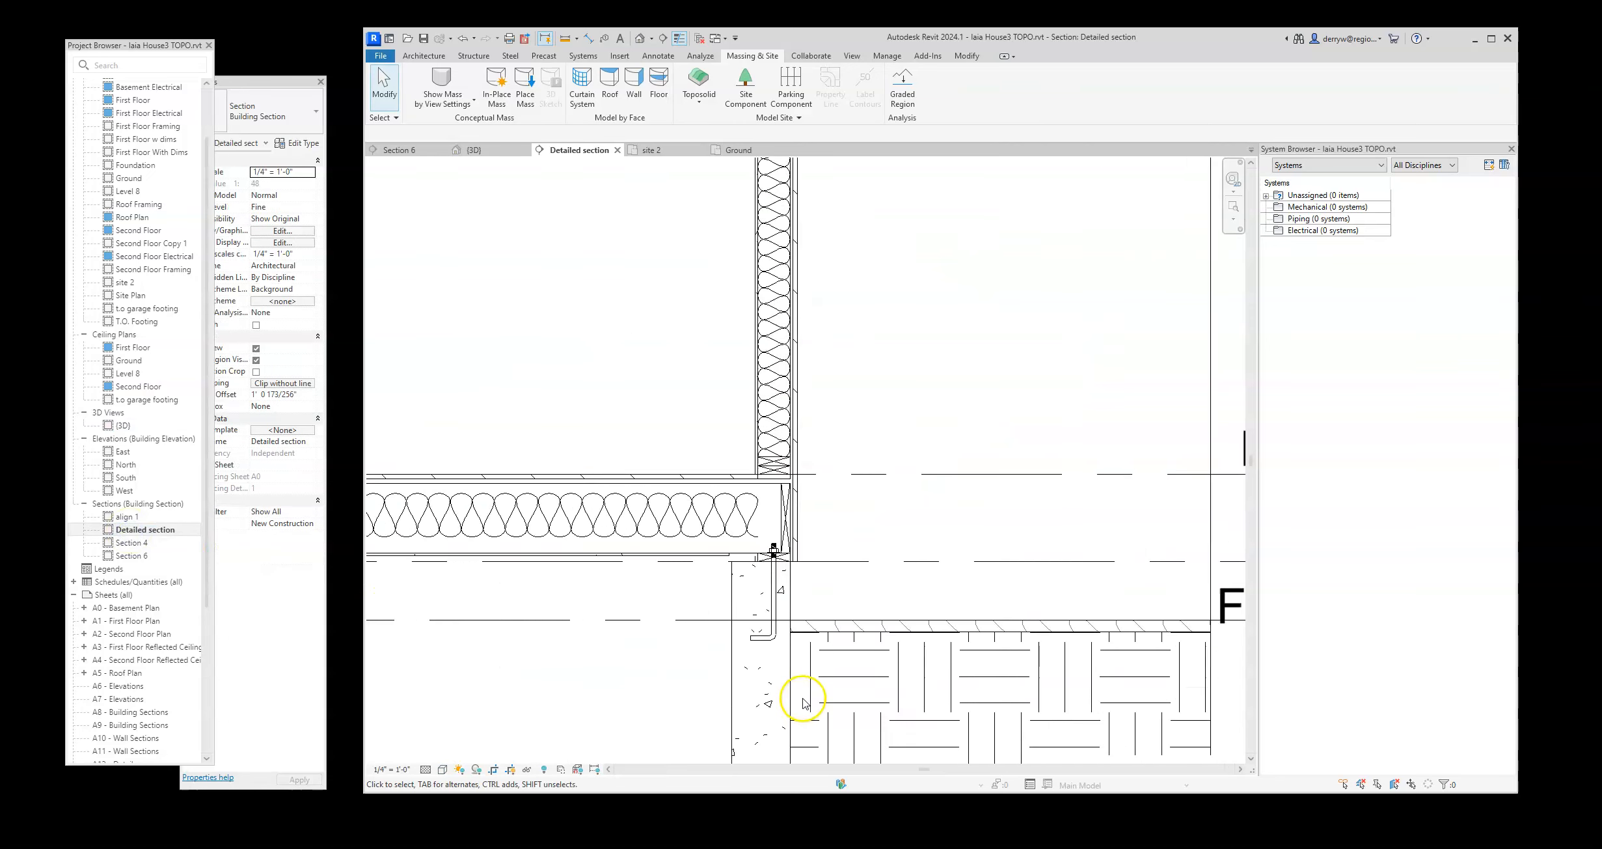
ctrl+middle_drag(804, 701, 838, 483)
scroll(803, 637, up, 3)
scroll(804, 638, up, 2)
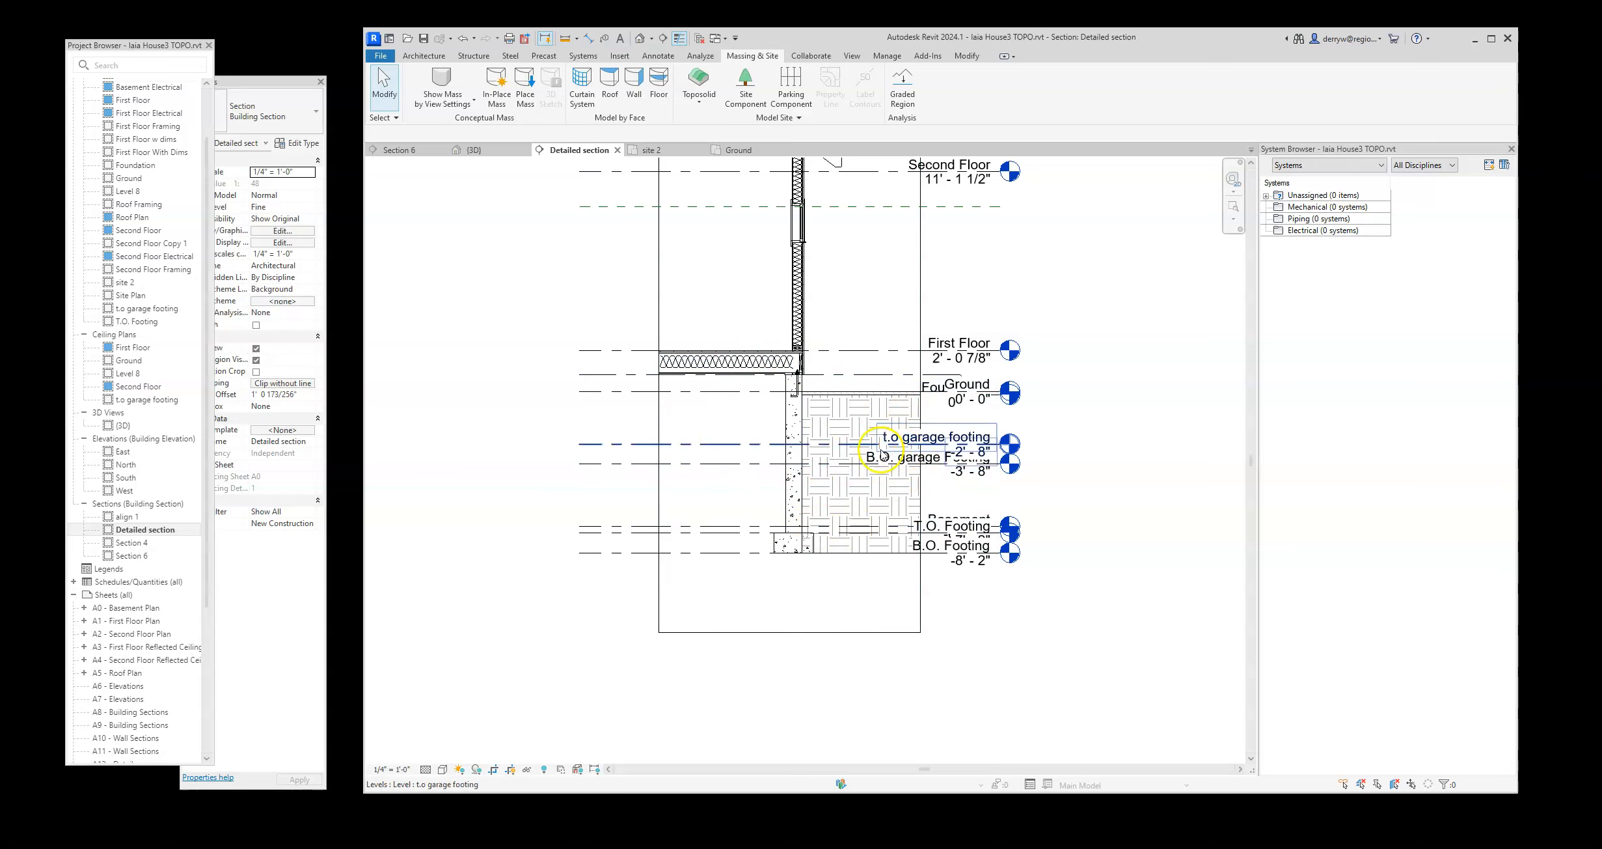
scroll(879, 426, up, 1)
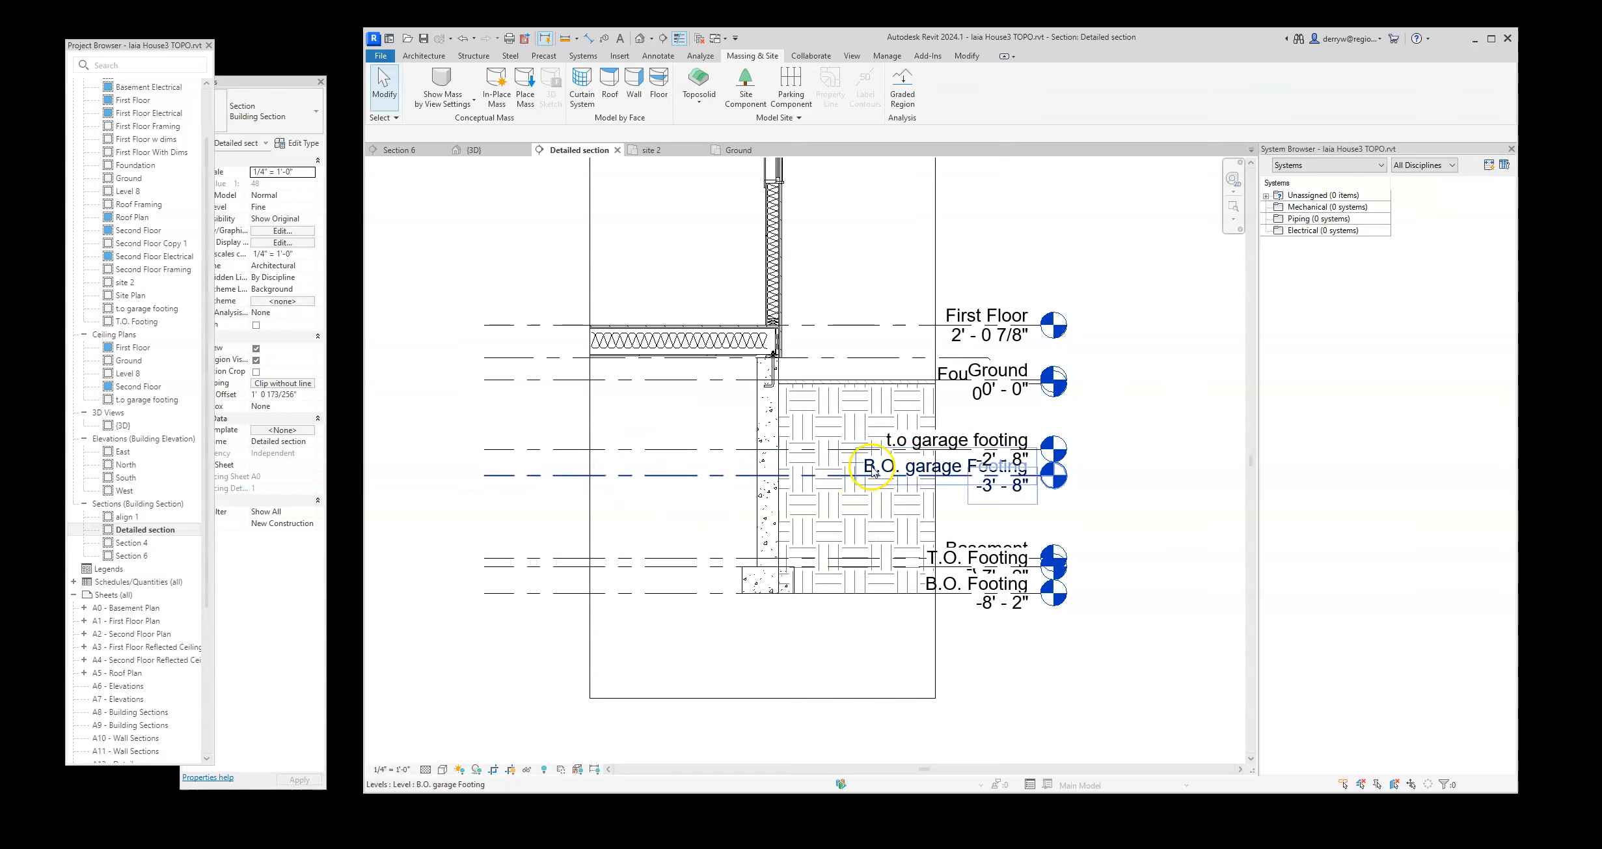
scroll(788, 583, down, 2)
scroll(781, 586, up, 5)
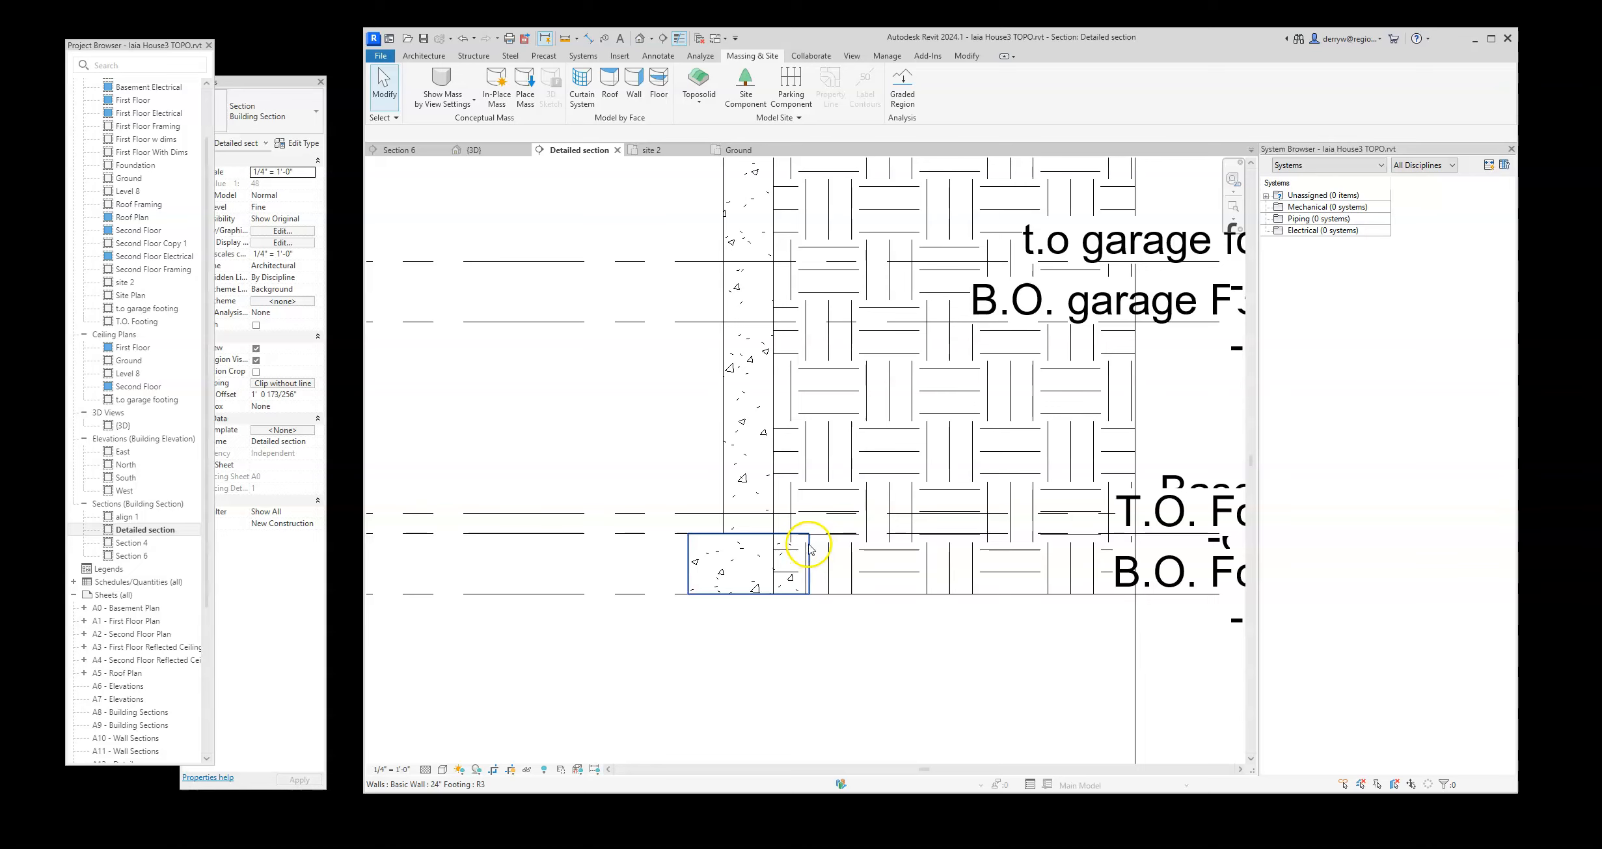
scroll(814, 572, down, 4)
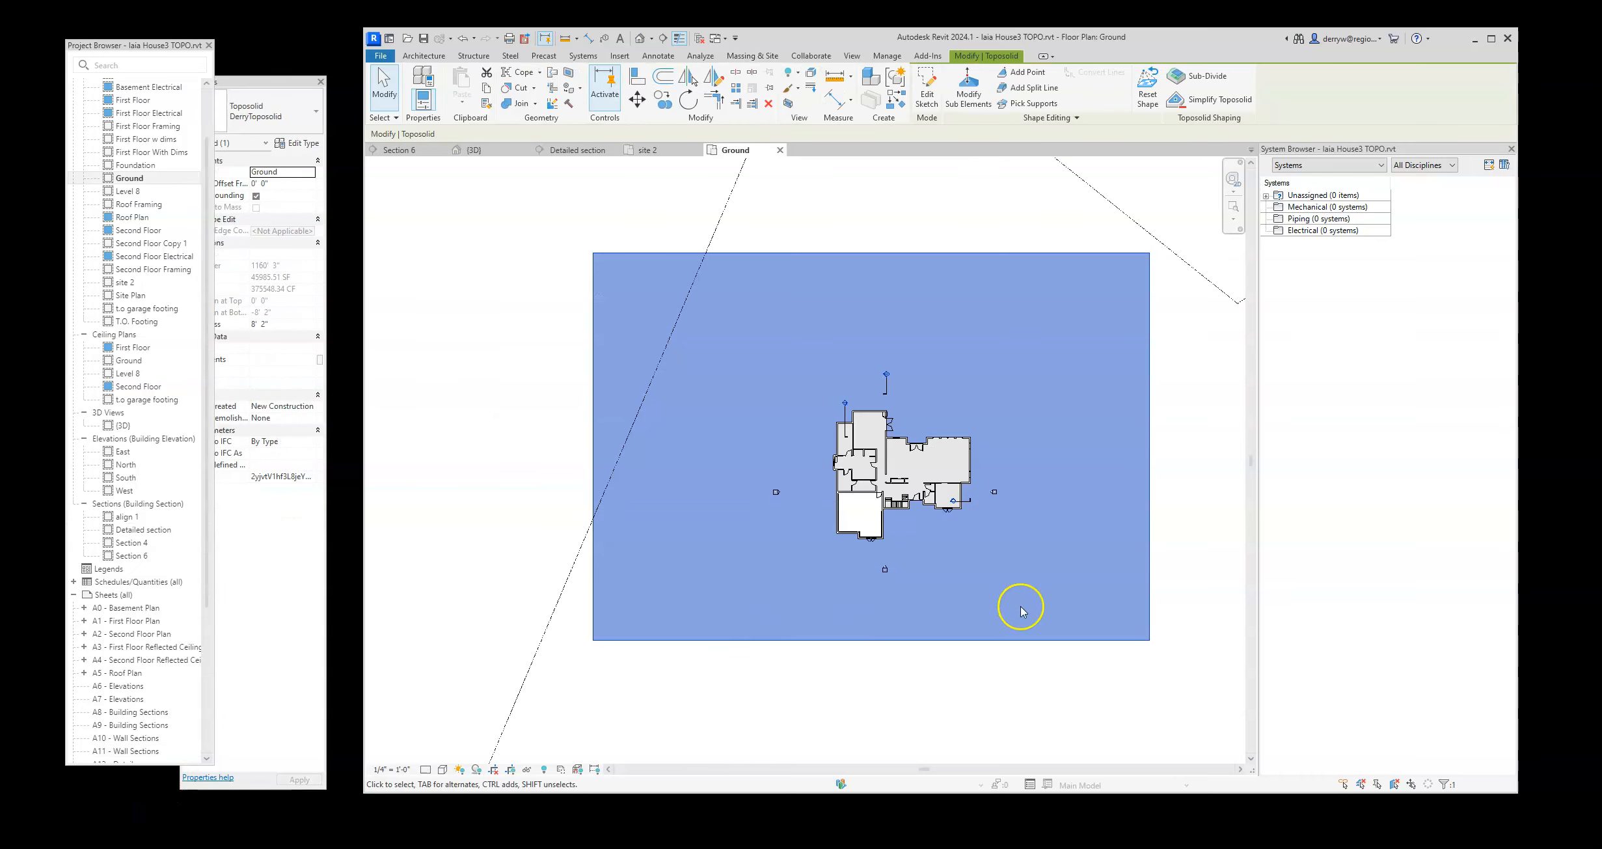
- In the Ground plan, modify the toposolid's sub-elements and set its northwest corner's elevation to 1' 0"
click(163, 178)
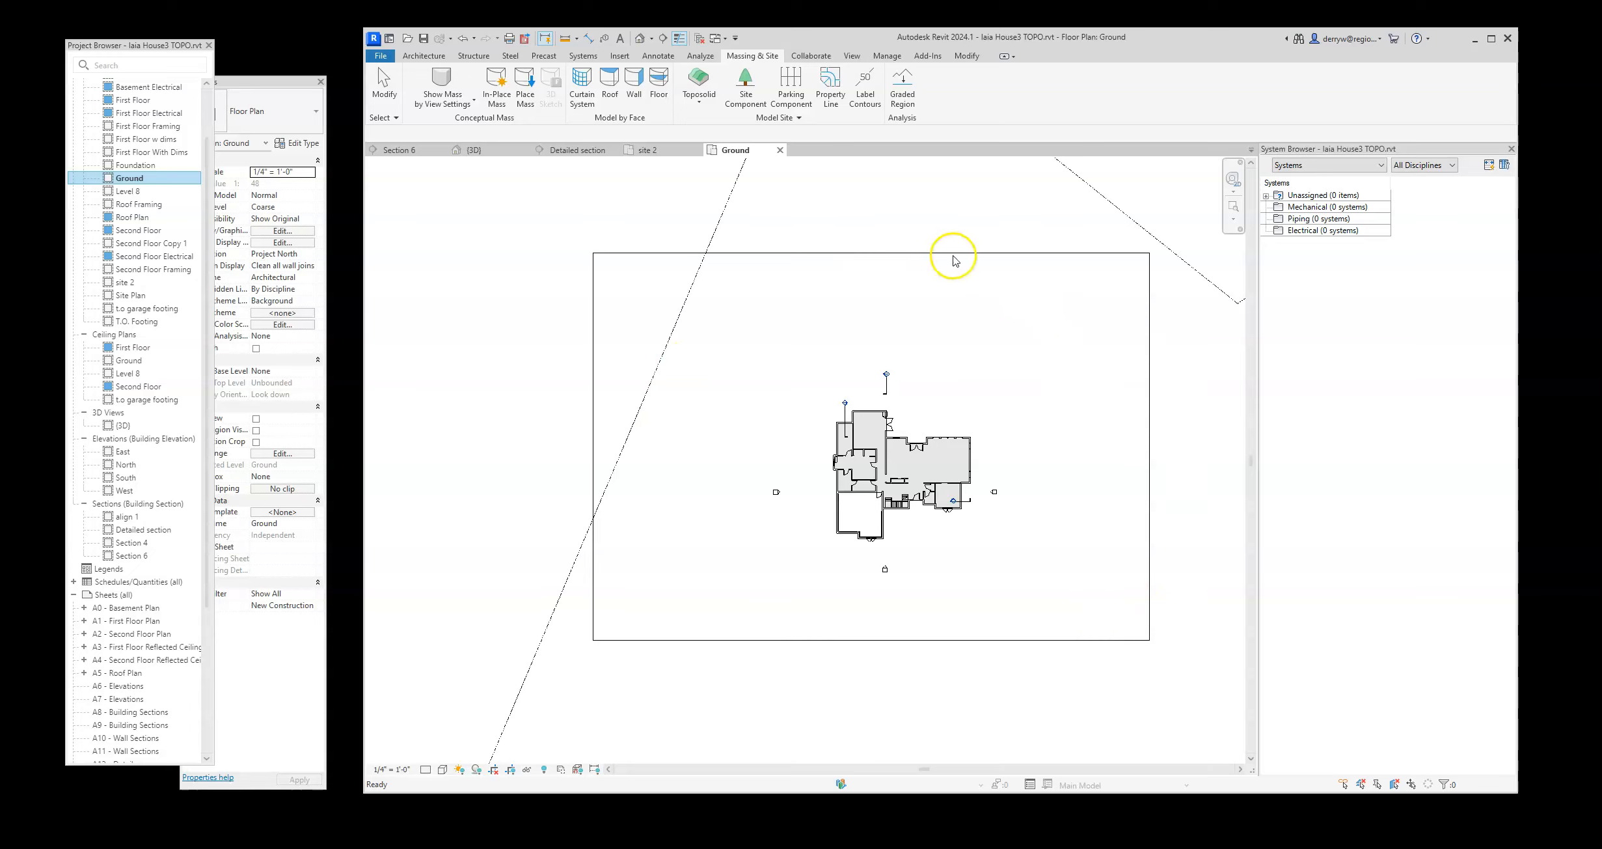
click(953, 254)
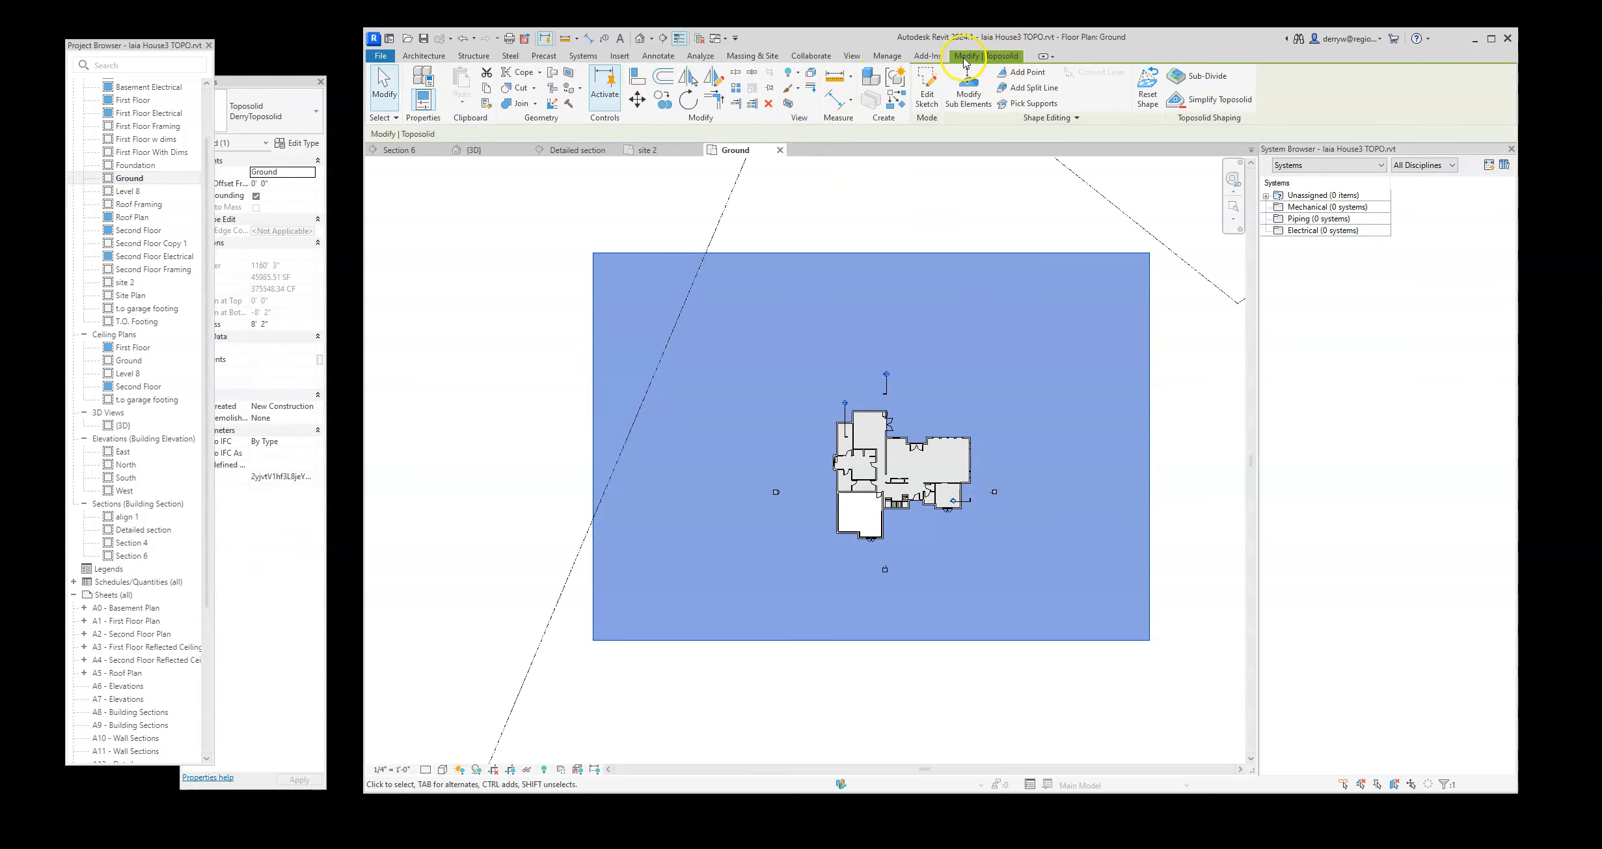
click(968, 90)
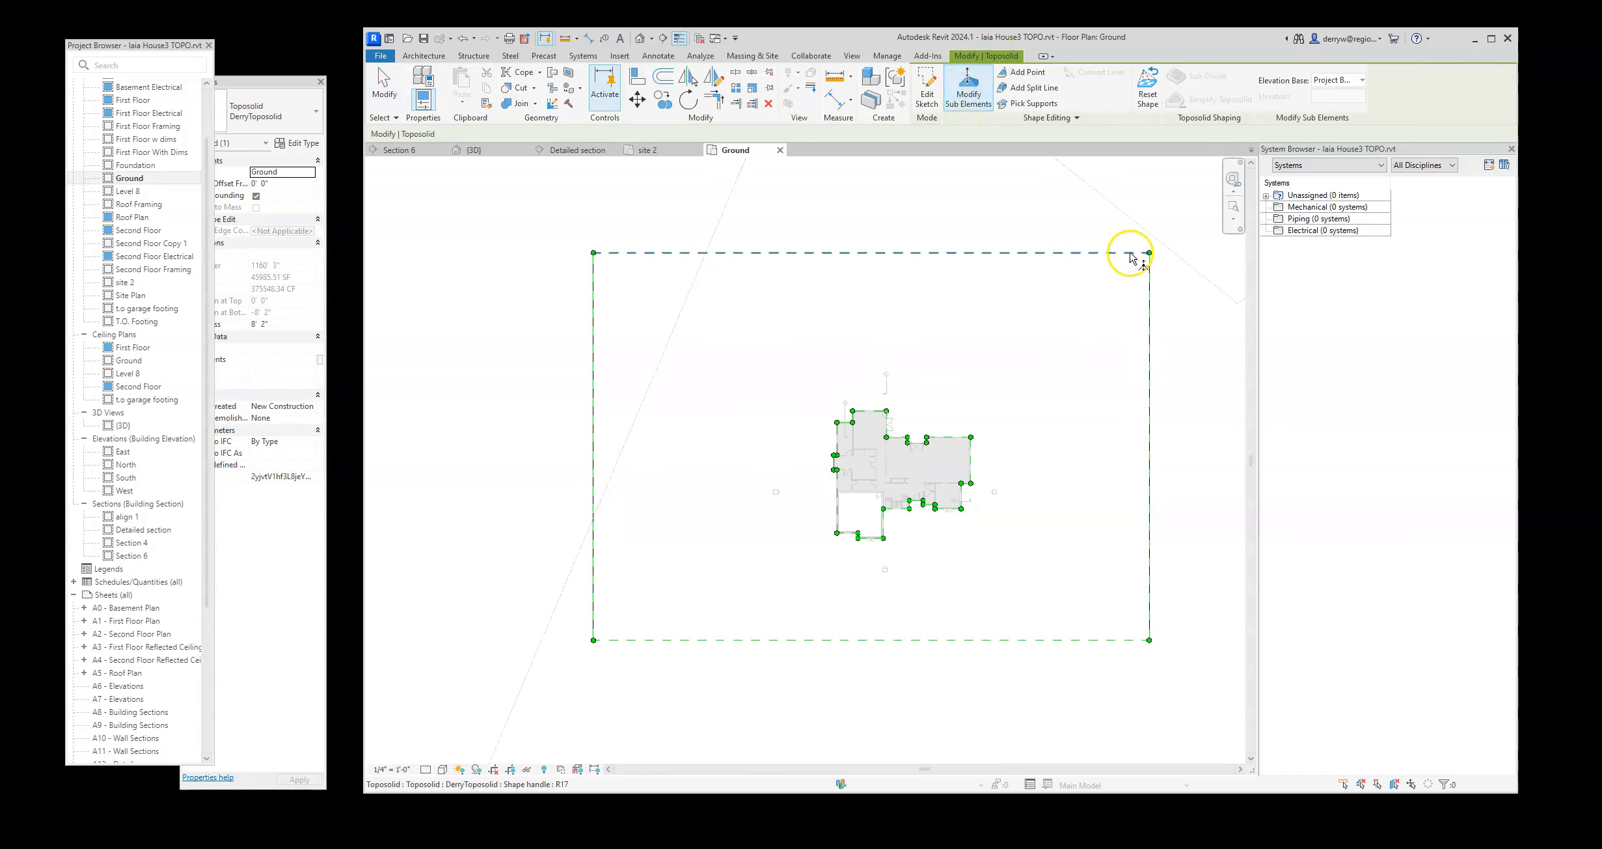
scroll(911, 449, down, 2)
scroll(866, 391, up, 4)
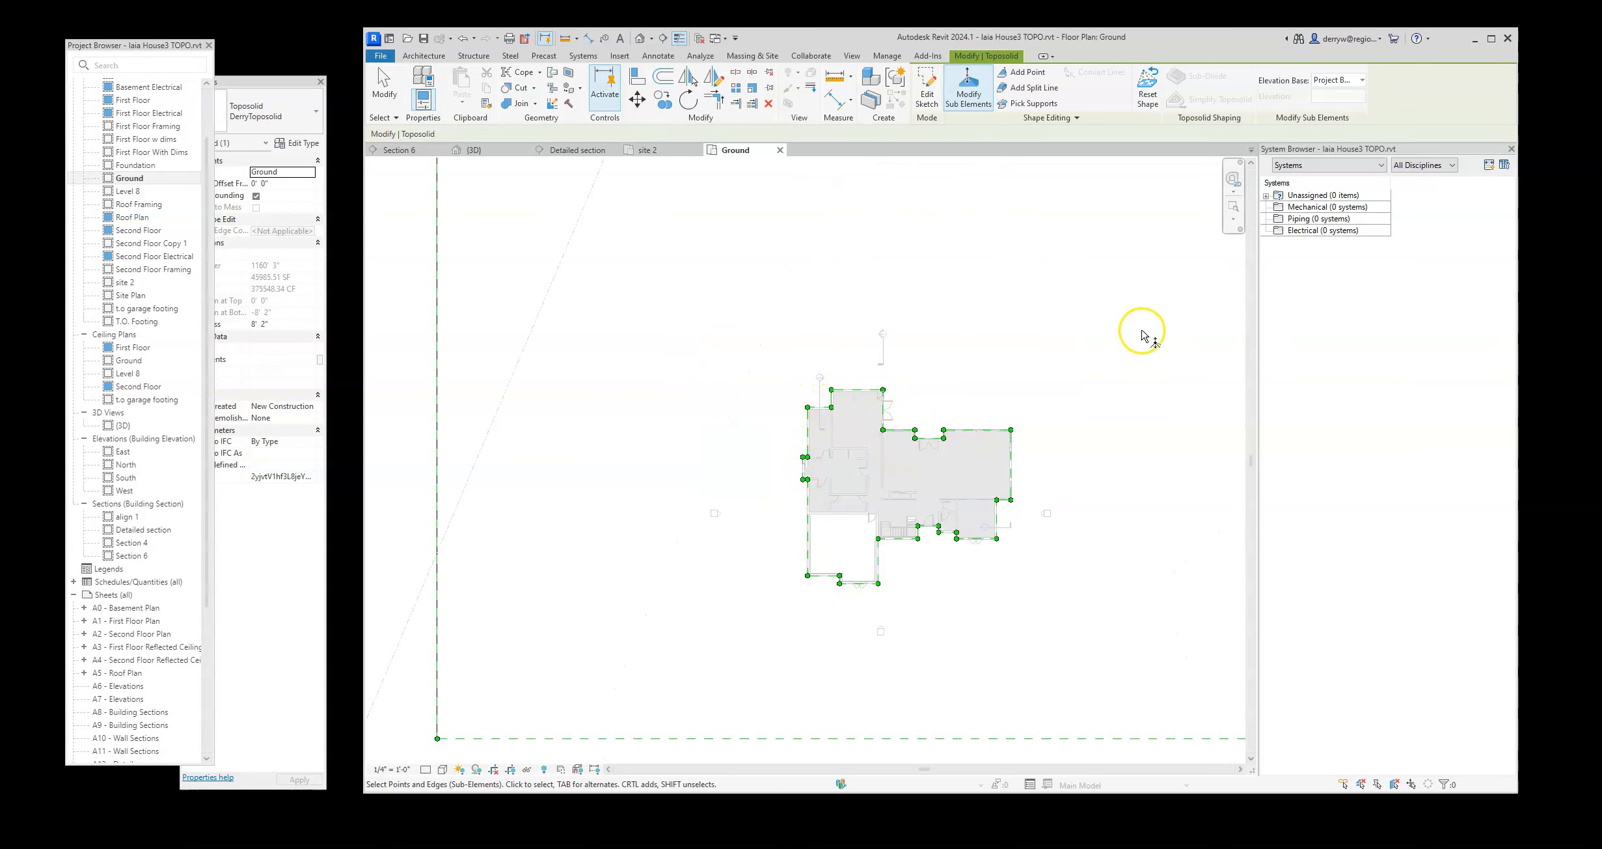
scroll(1142, 335, down, 2)
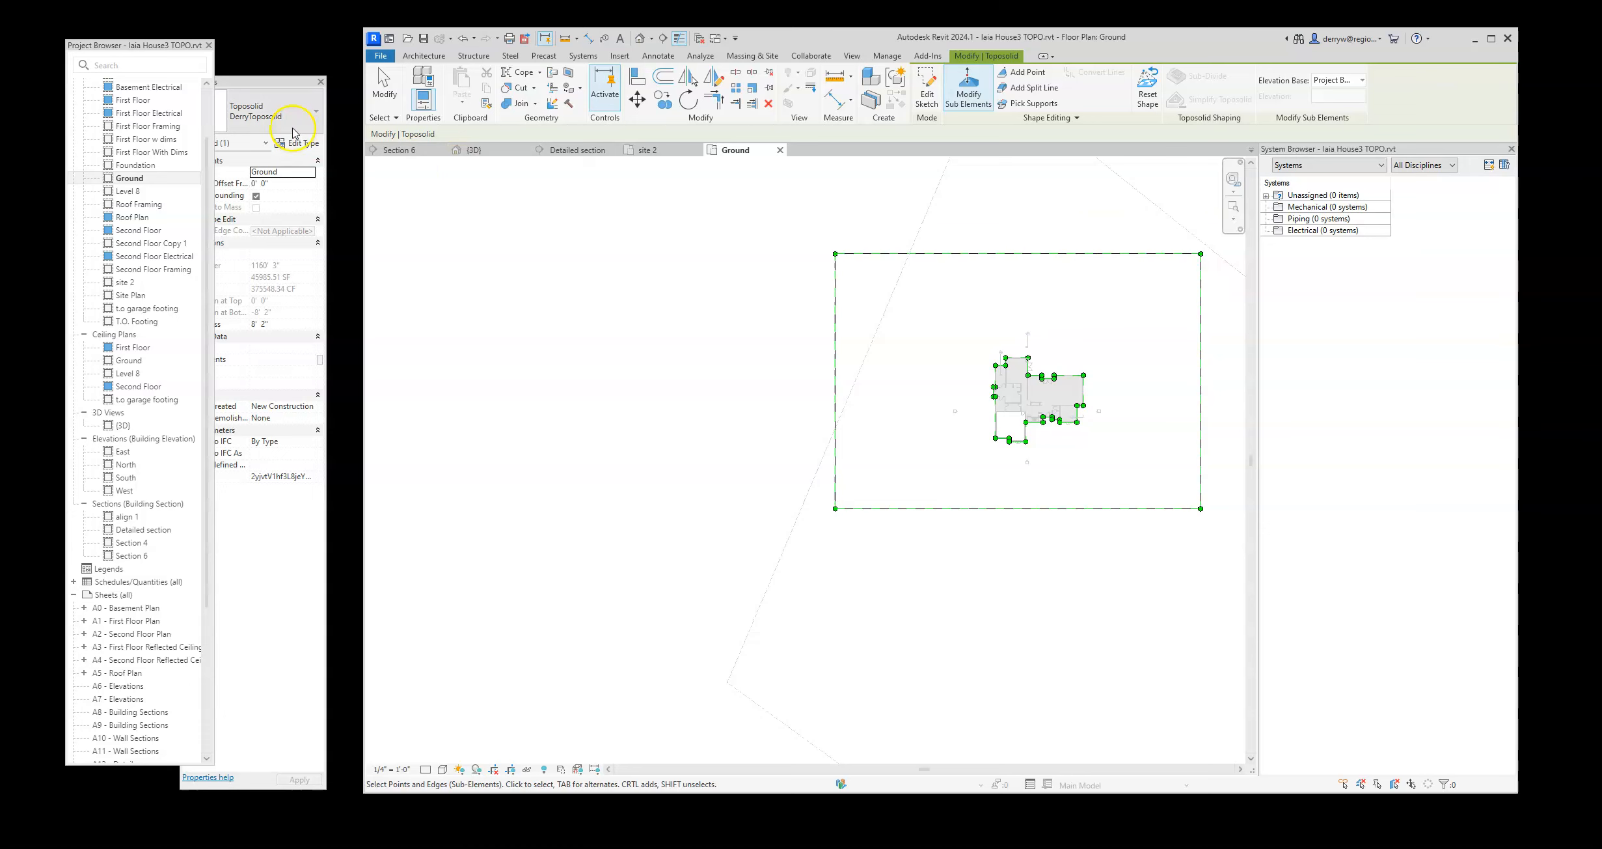
drag(280, 79, 334, 76)
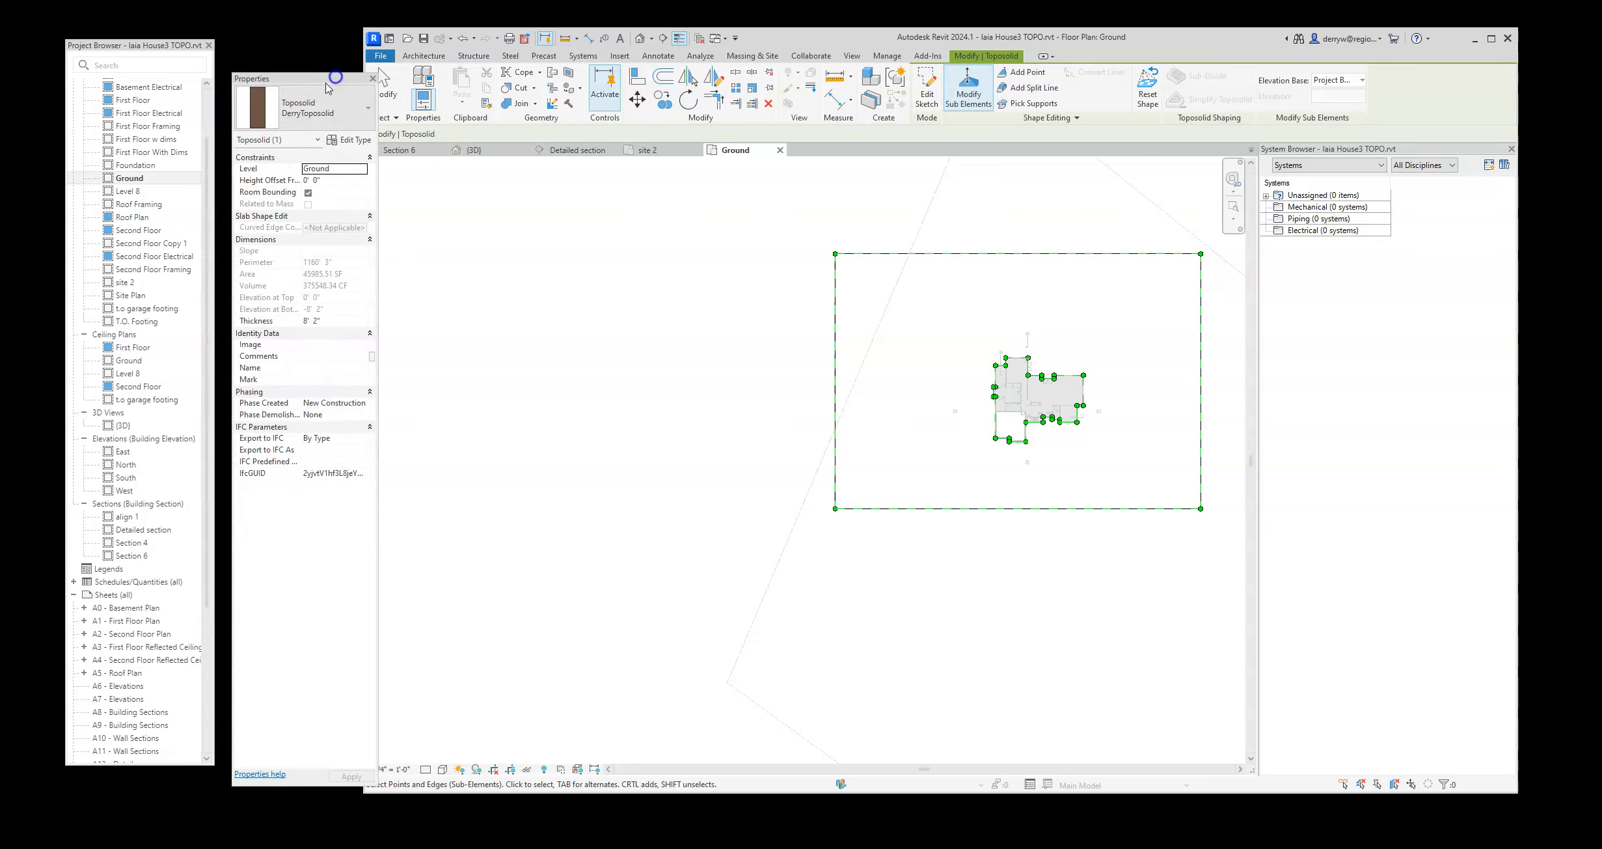
key(ctrl)
key(ctrl)
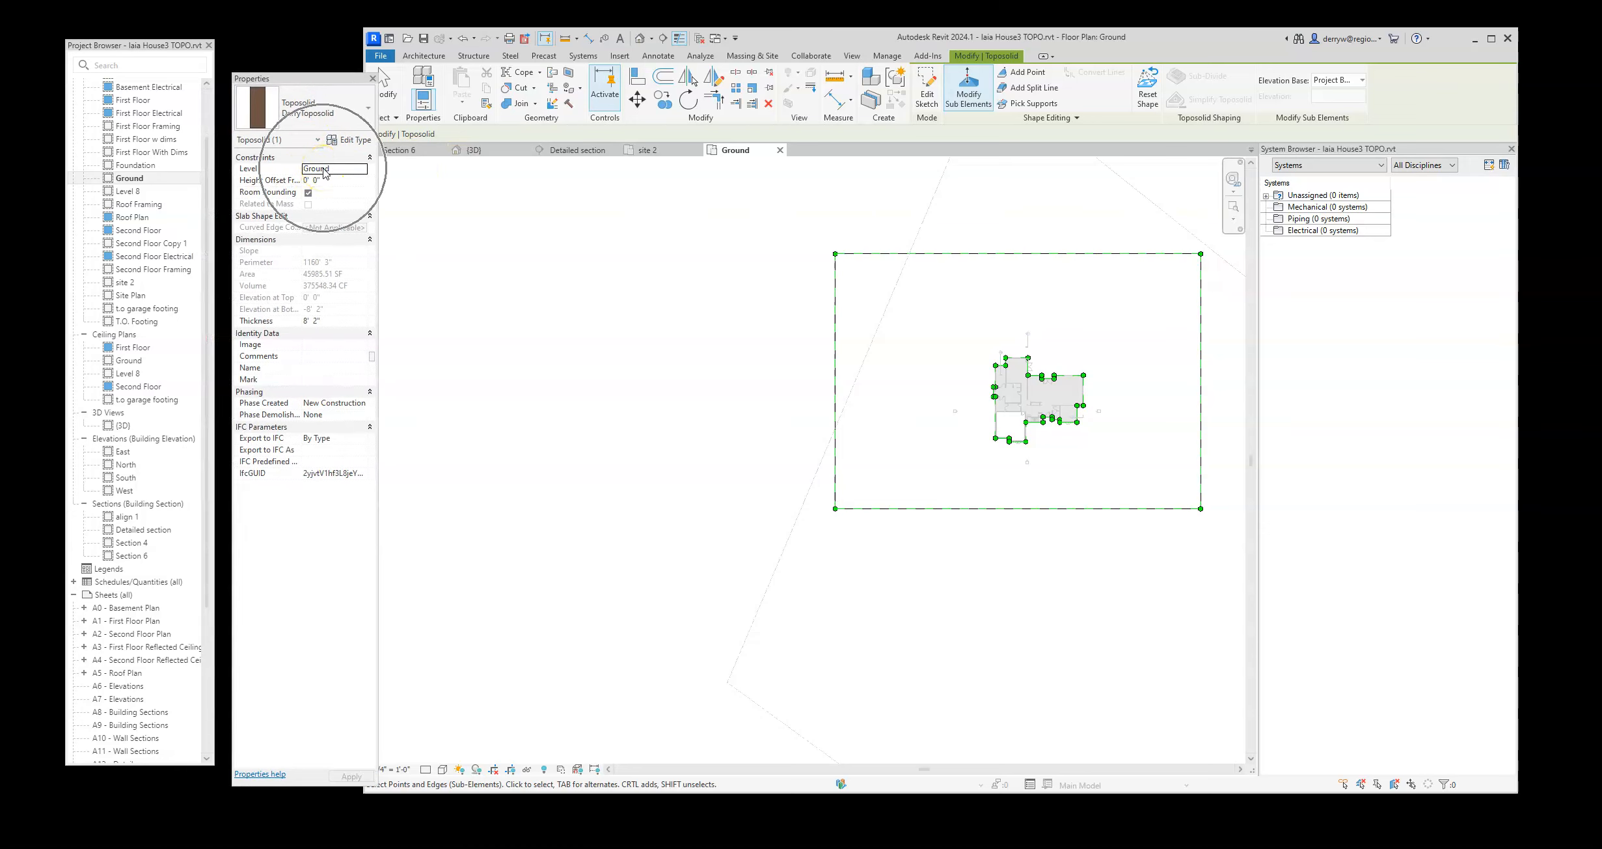
scroll(1185, 315, up, 2)
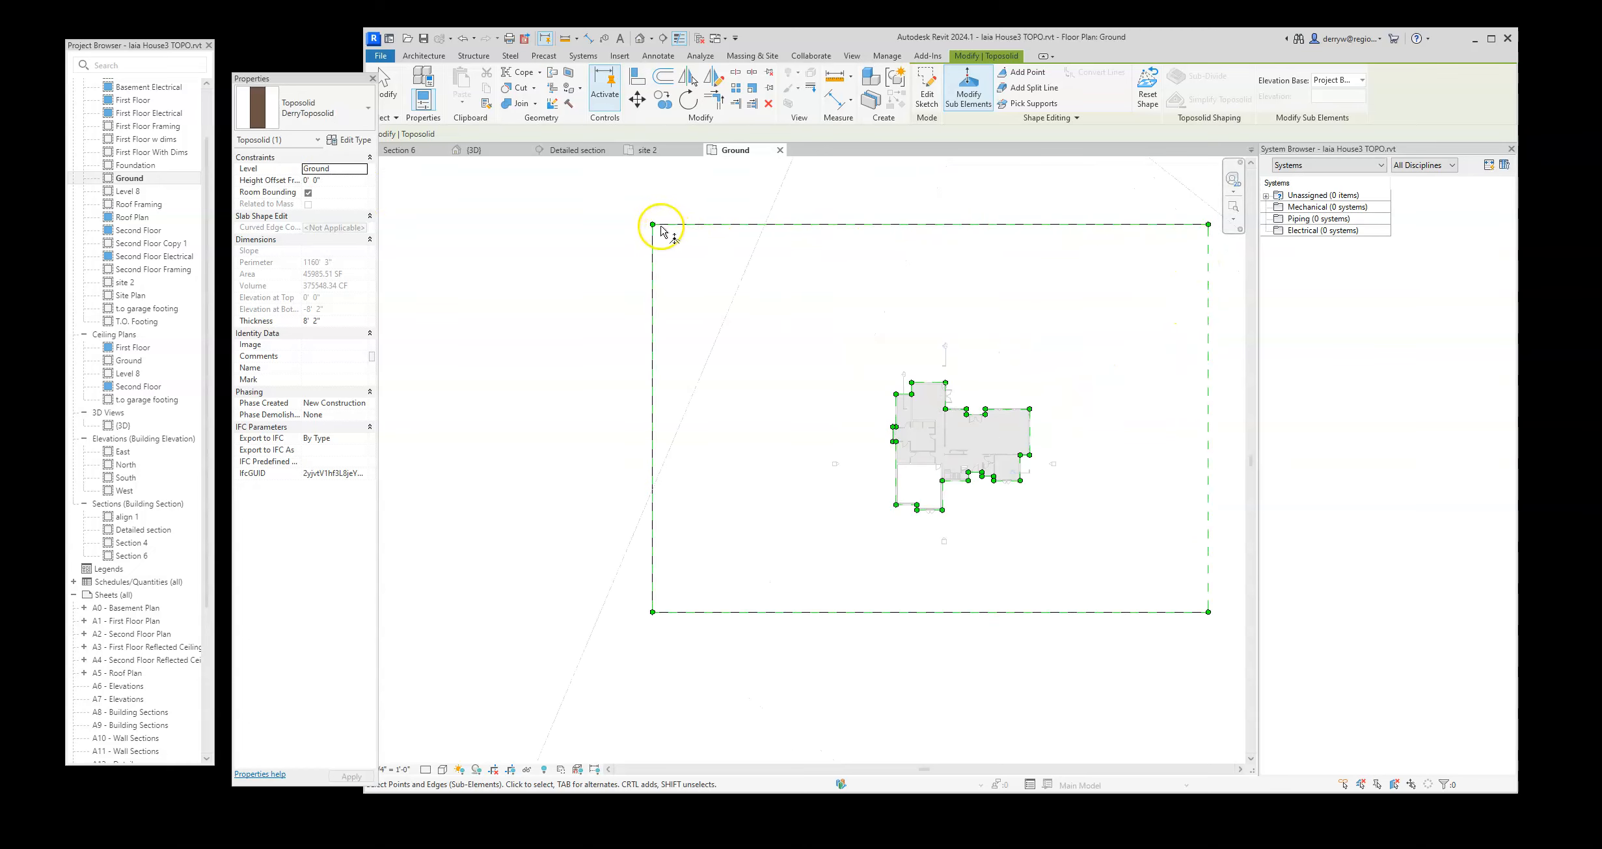
click(654, 224)
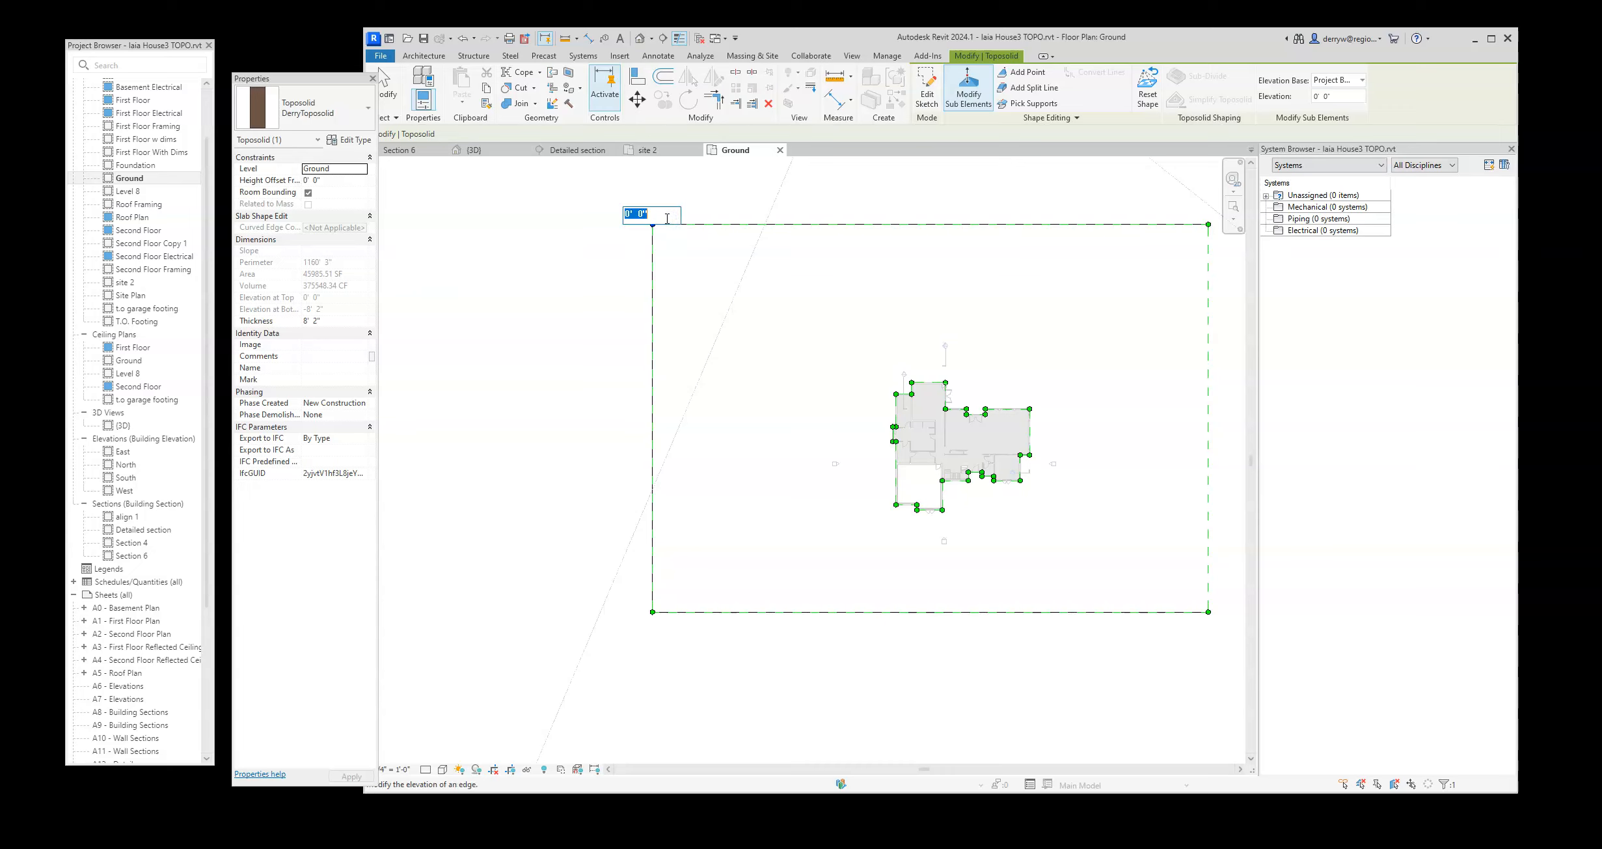
text(1)
scroll(1049, 302, down, 2)
key(Return)
- Set the elevation of the toposolid's northeast corner point to 1.5 feet
click(1127, 266)
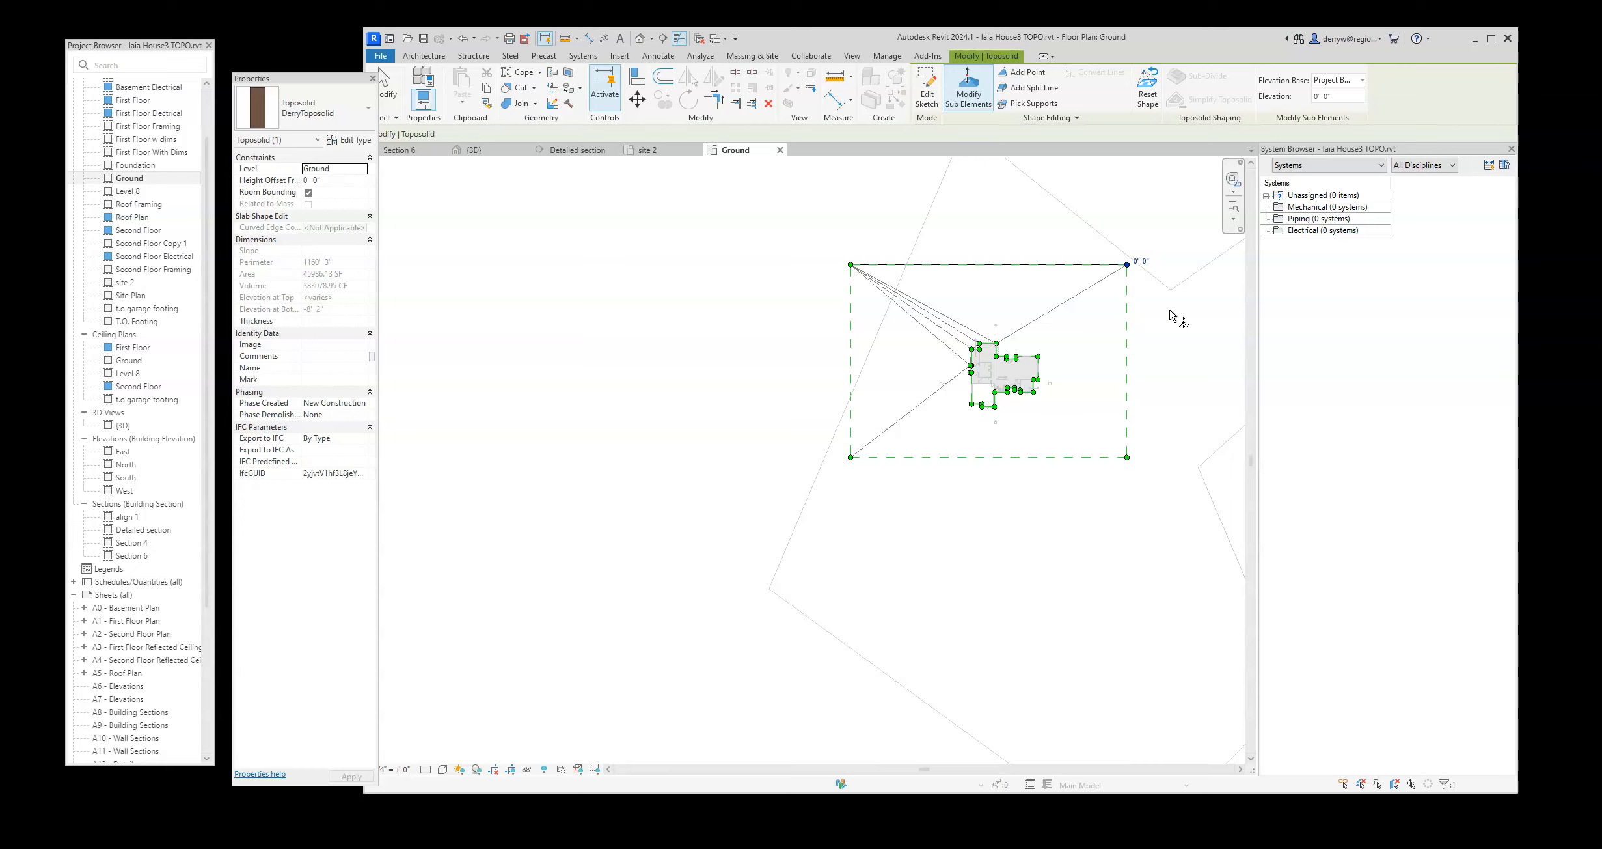
click(1134, 259)
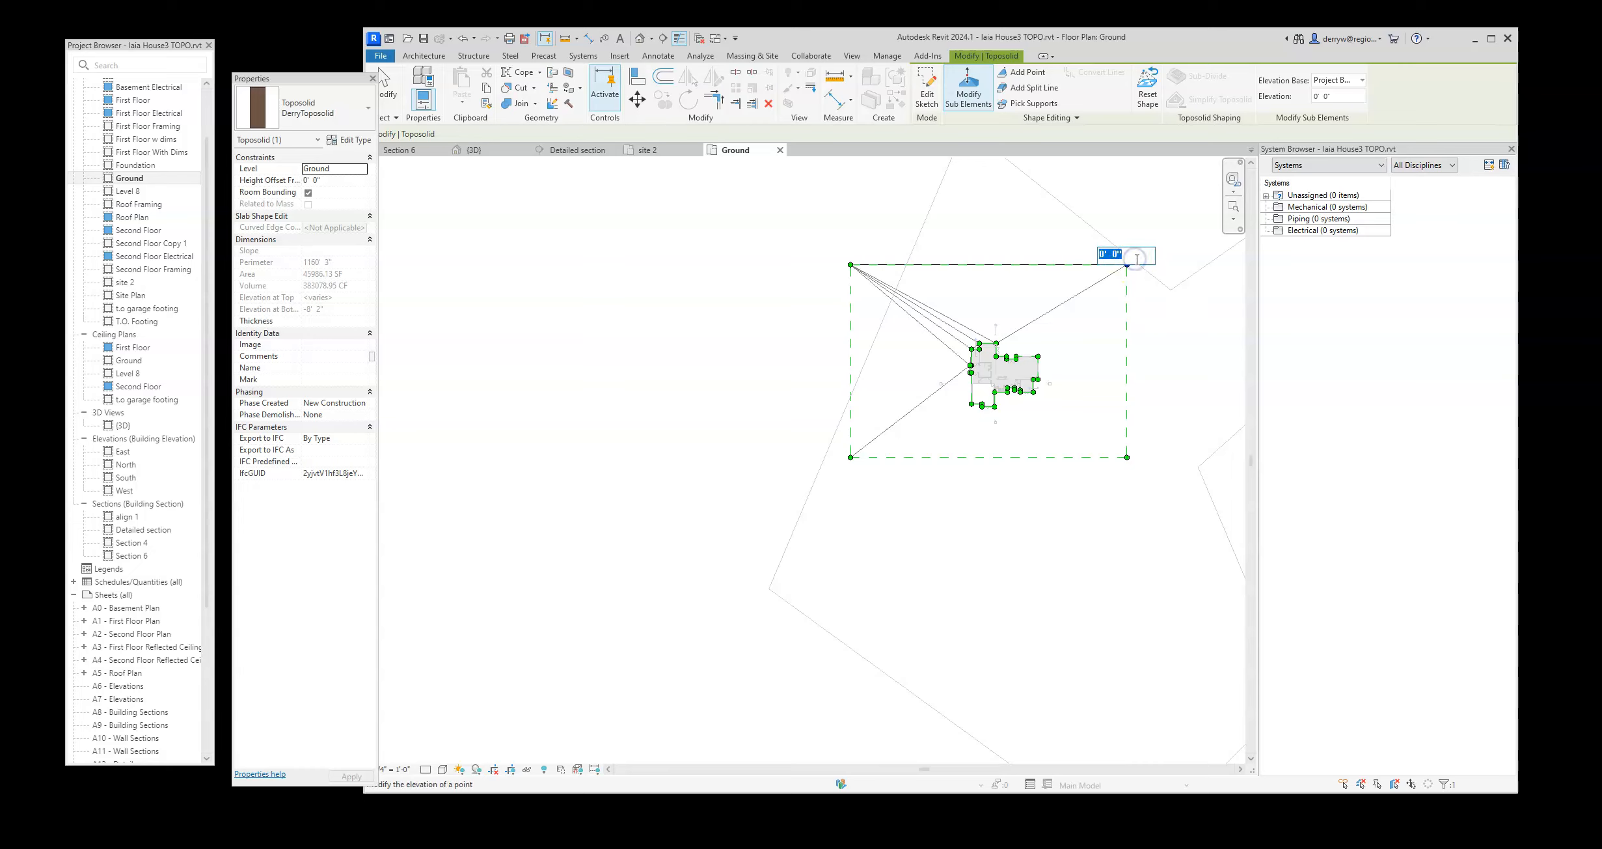
text(1.5)
key(Return)
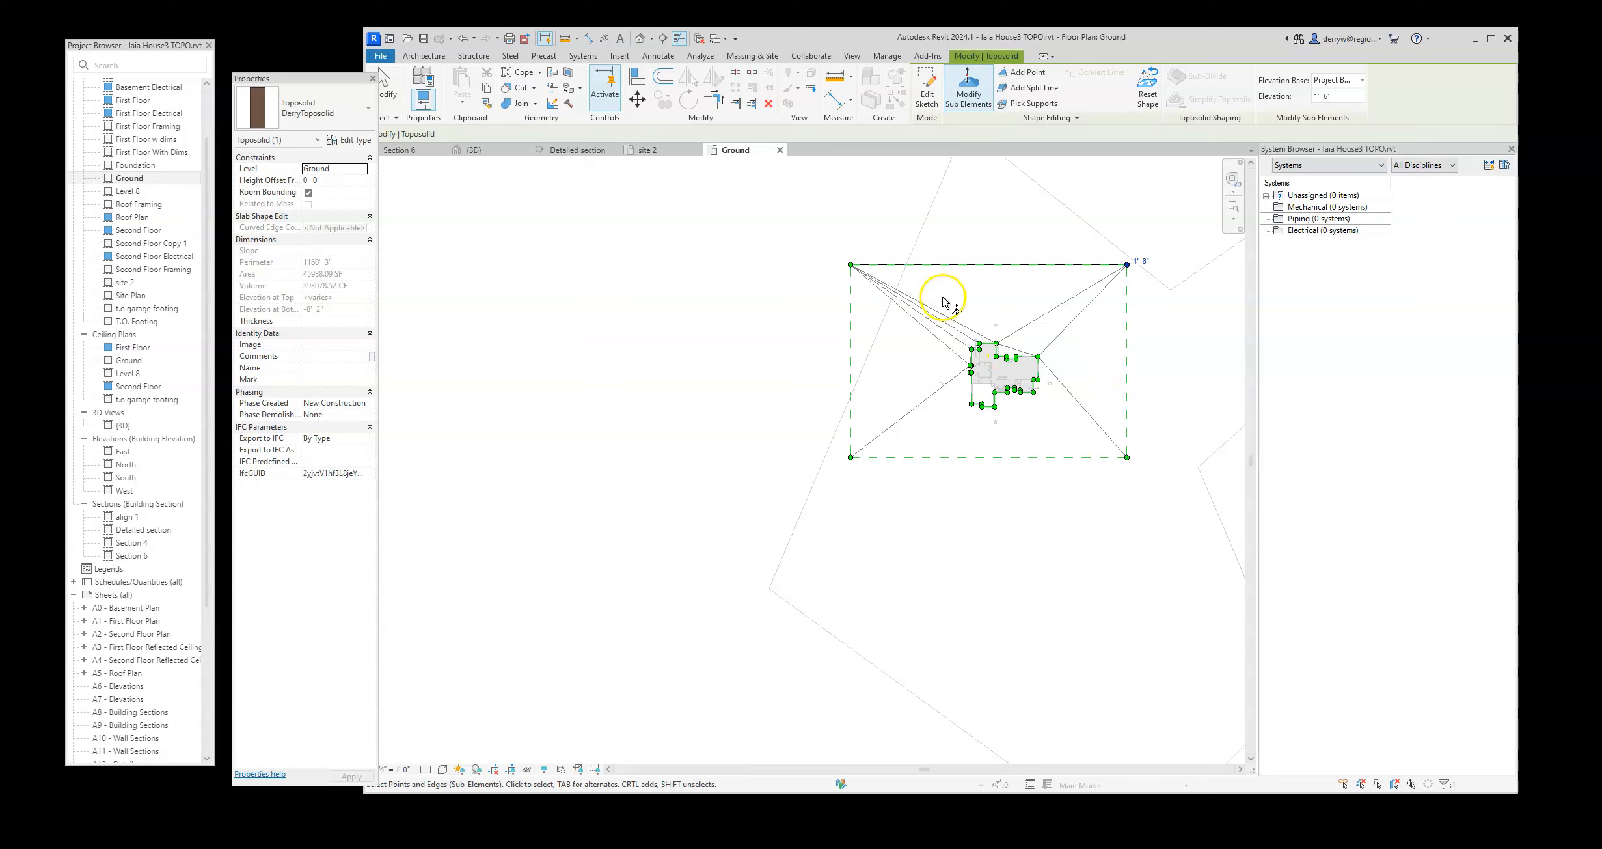
- Set the toposolid's southeast corner elevation to -1' and its southwest corner elevation to -2'
scroll(1079, 425, up, 4)
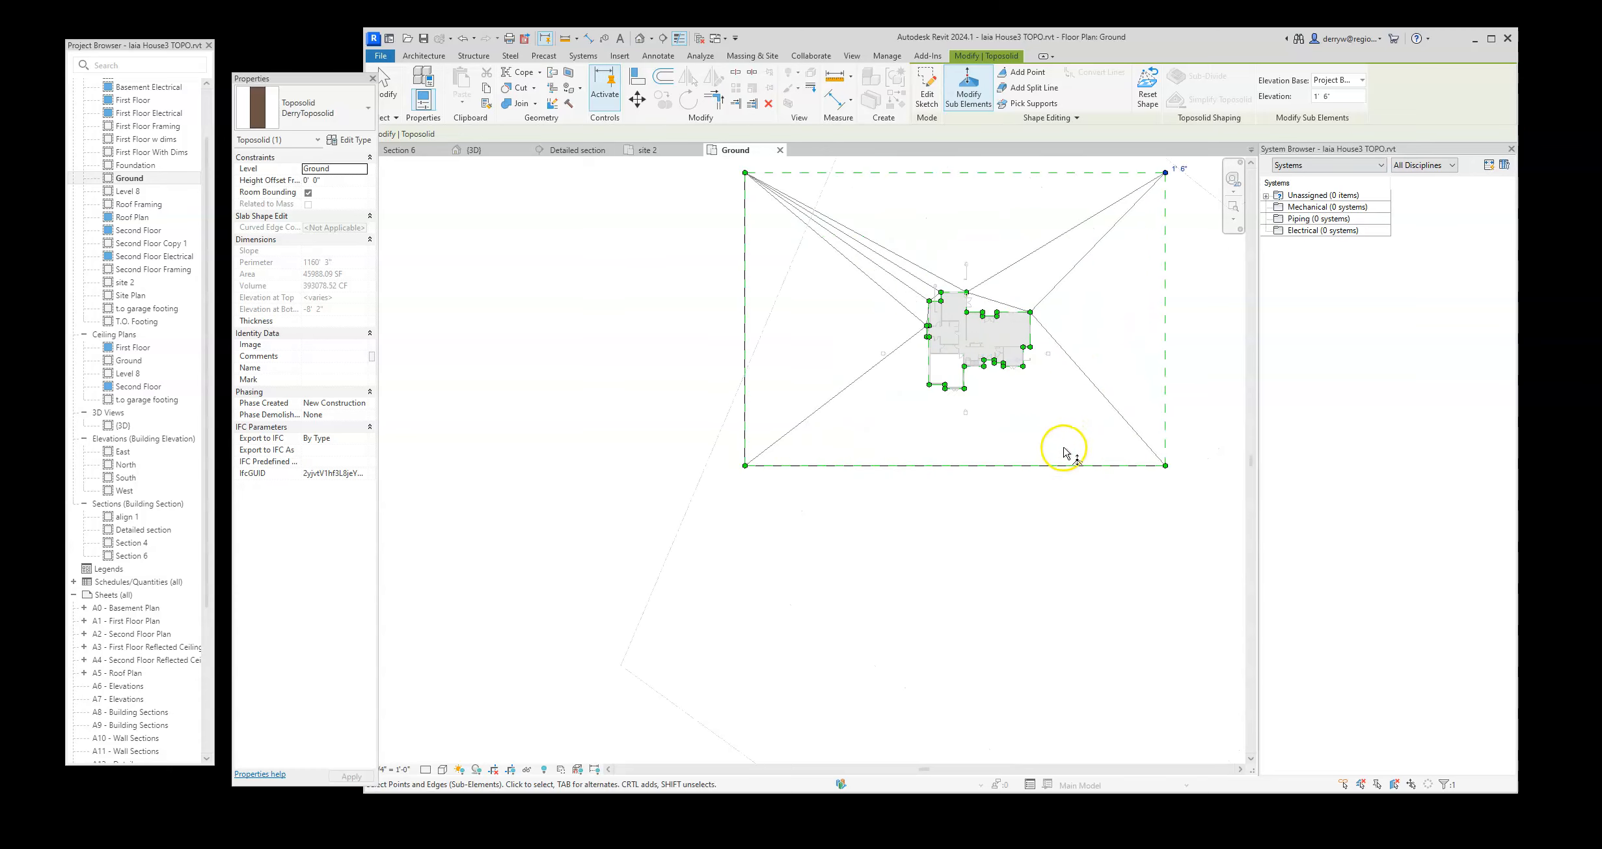
click(1198, 471)
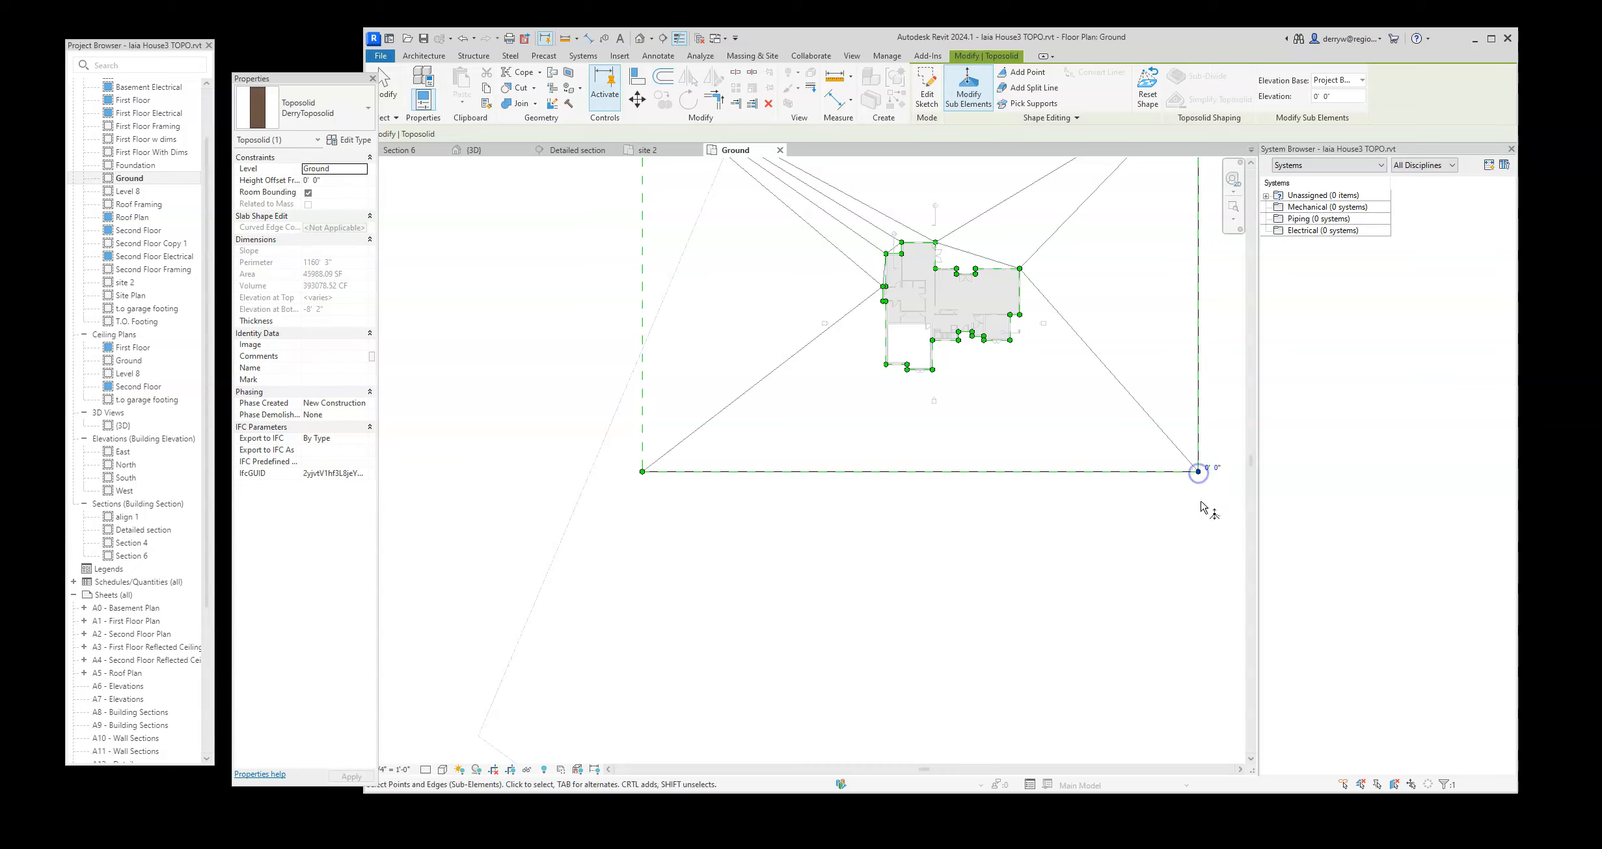
click(1212, 468)
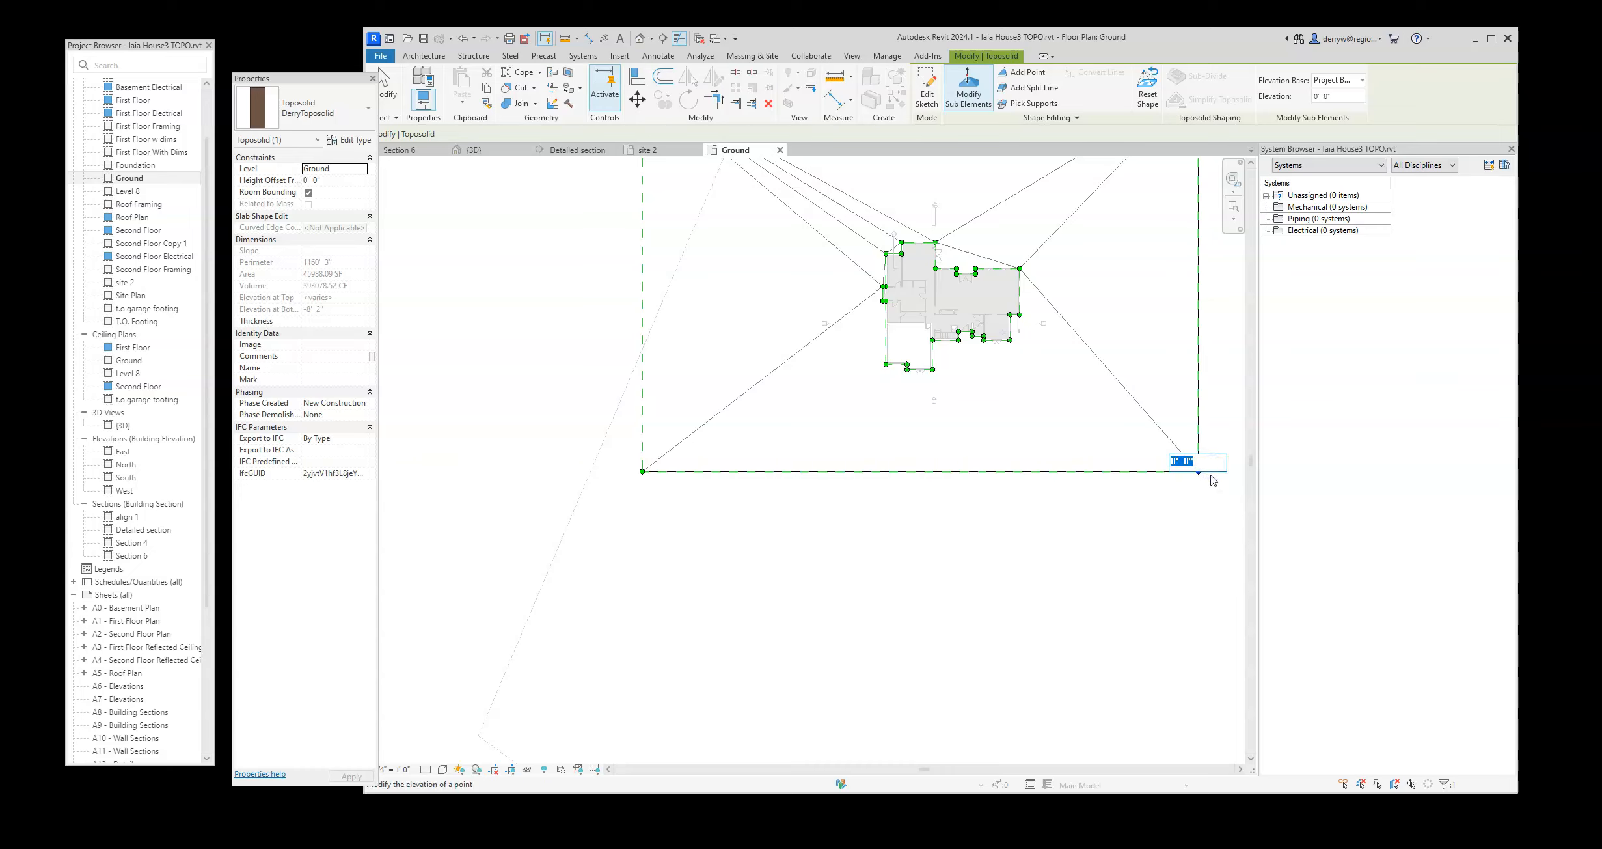
text(-1)
key(Return)
click(643, 473)
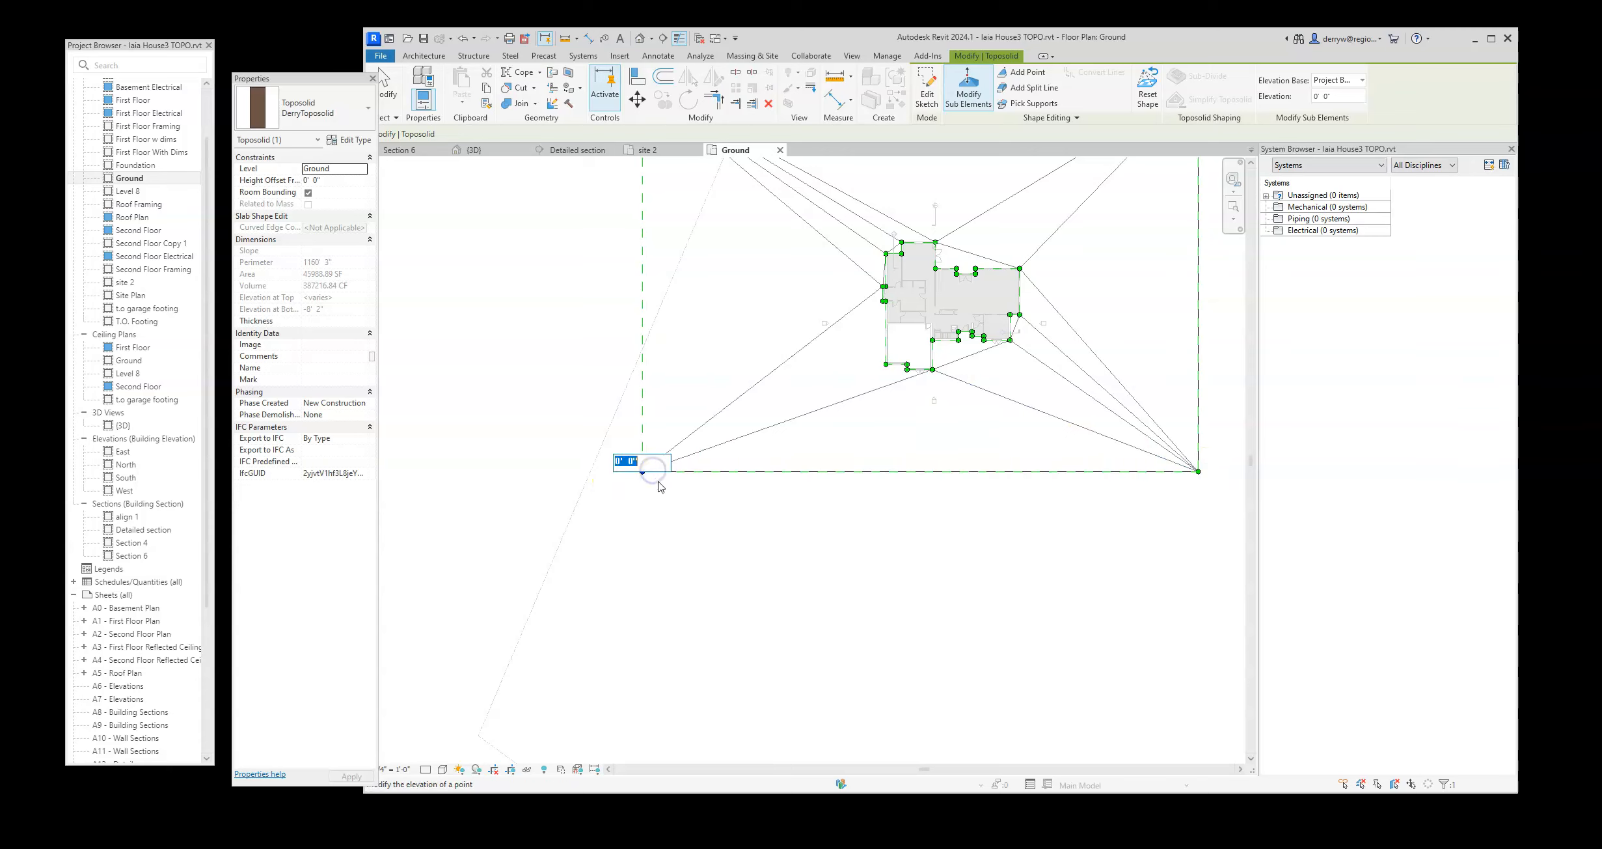
text(-2)
key(Return)
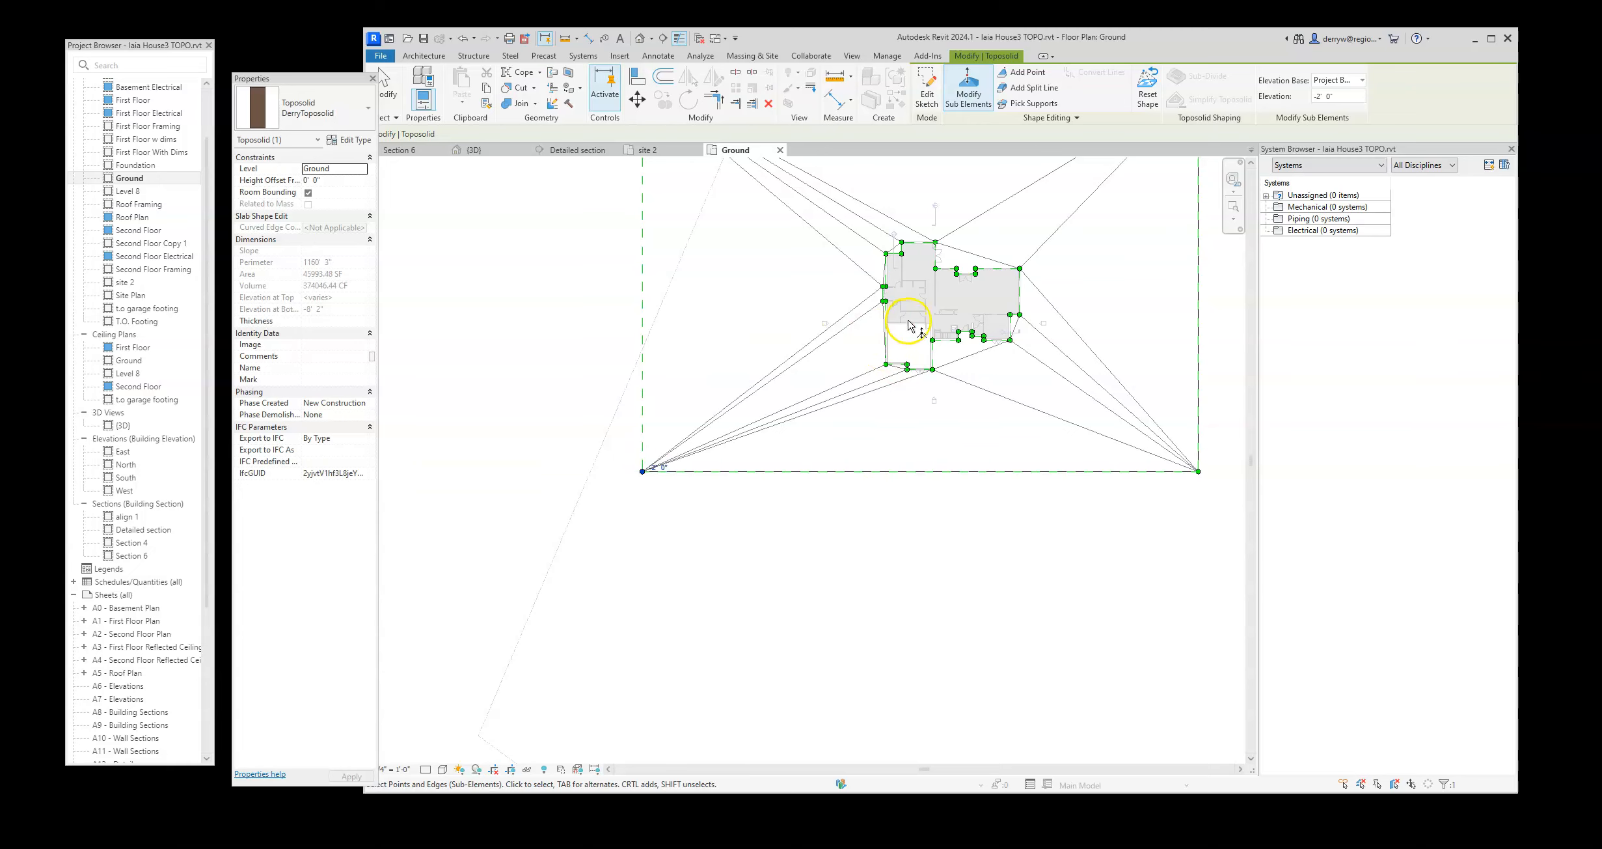
- Add a shape point along the toposolid's surface south of the house, near the southern edge, and finish sub-element editing
scroll(981, 161, down, 1)
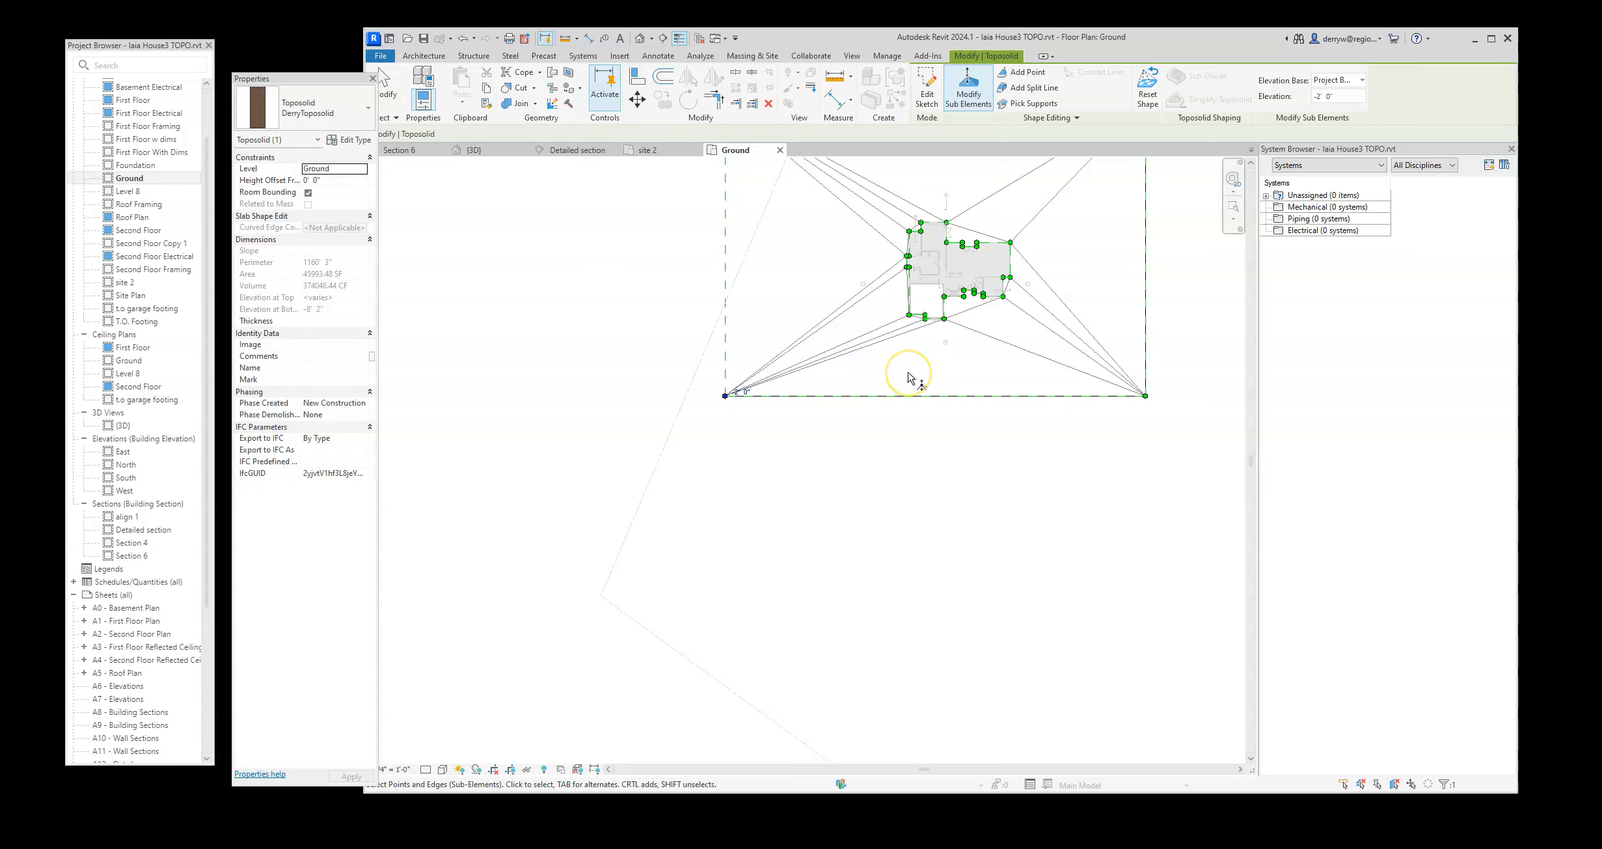
click(1023, 72)
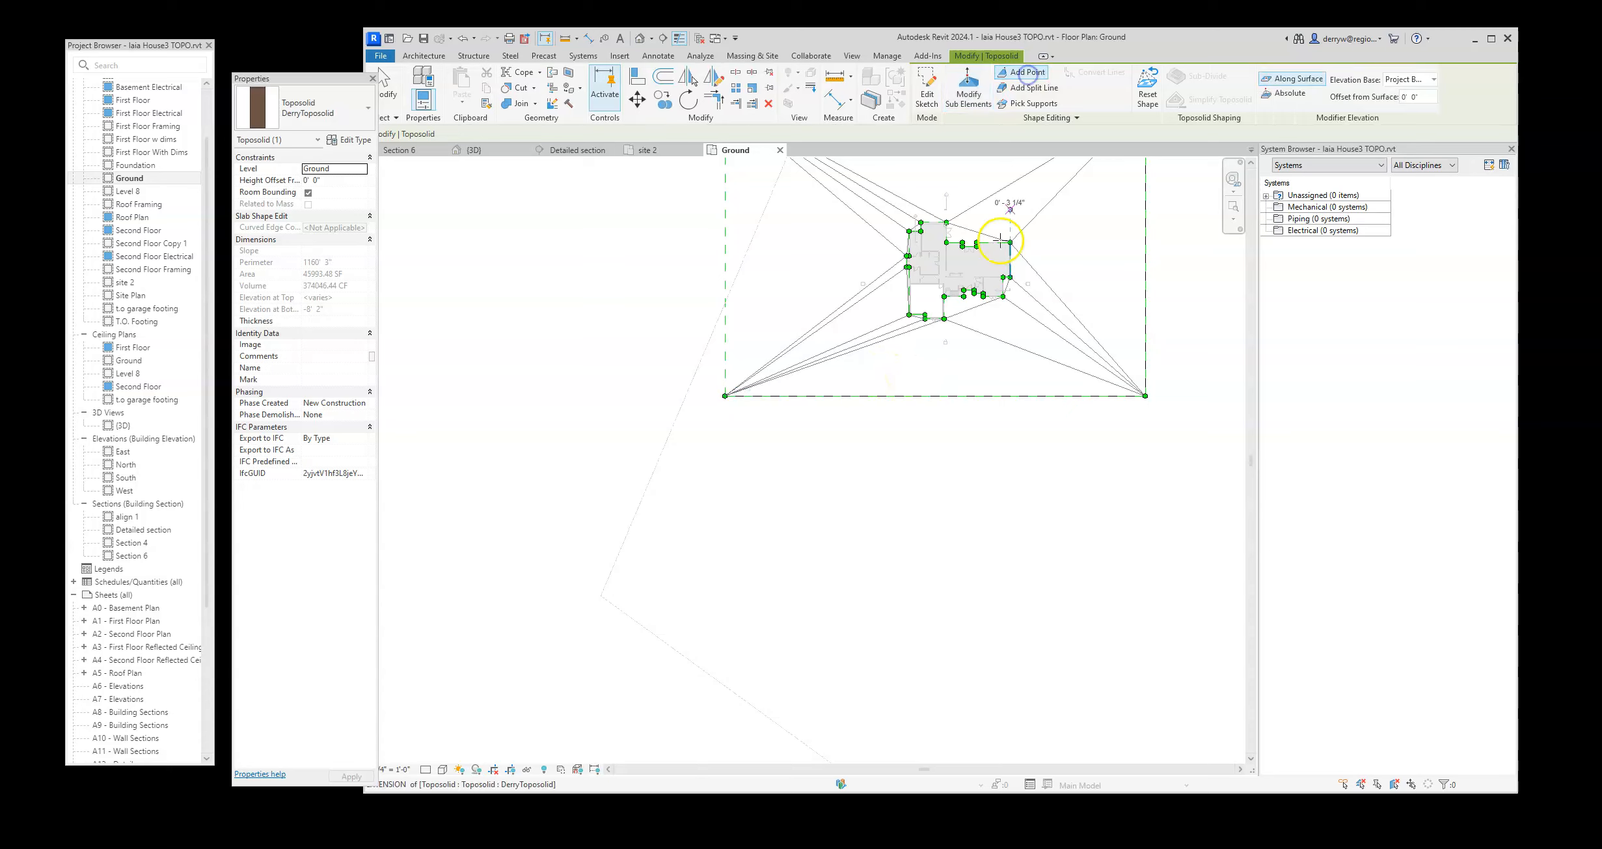
click(898, 382)
key(Escape)
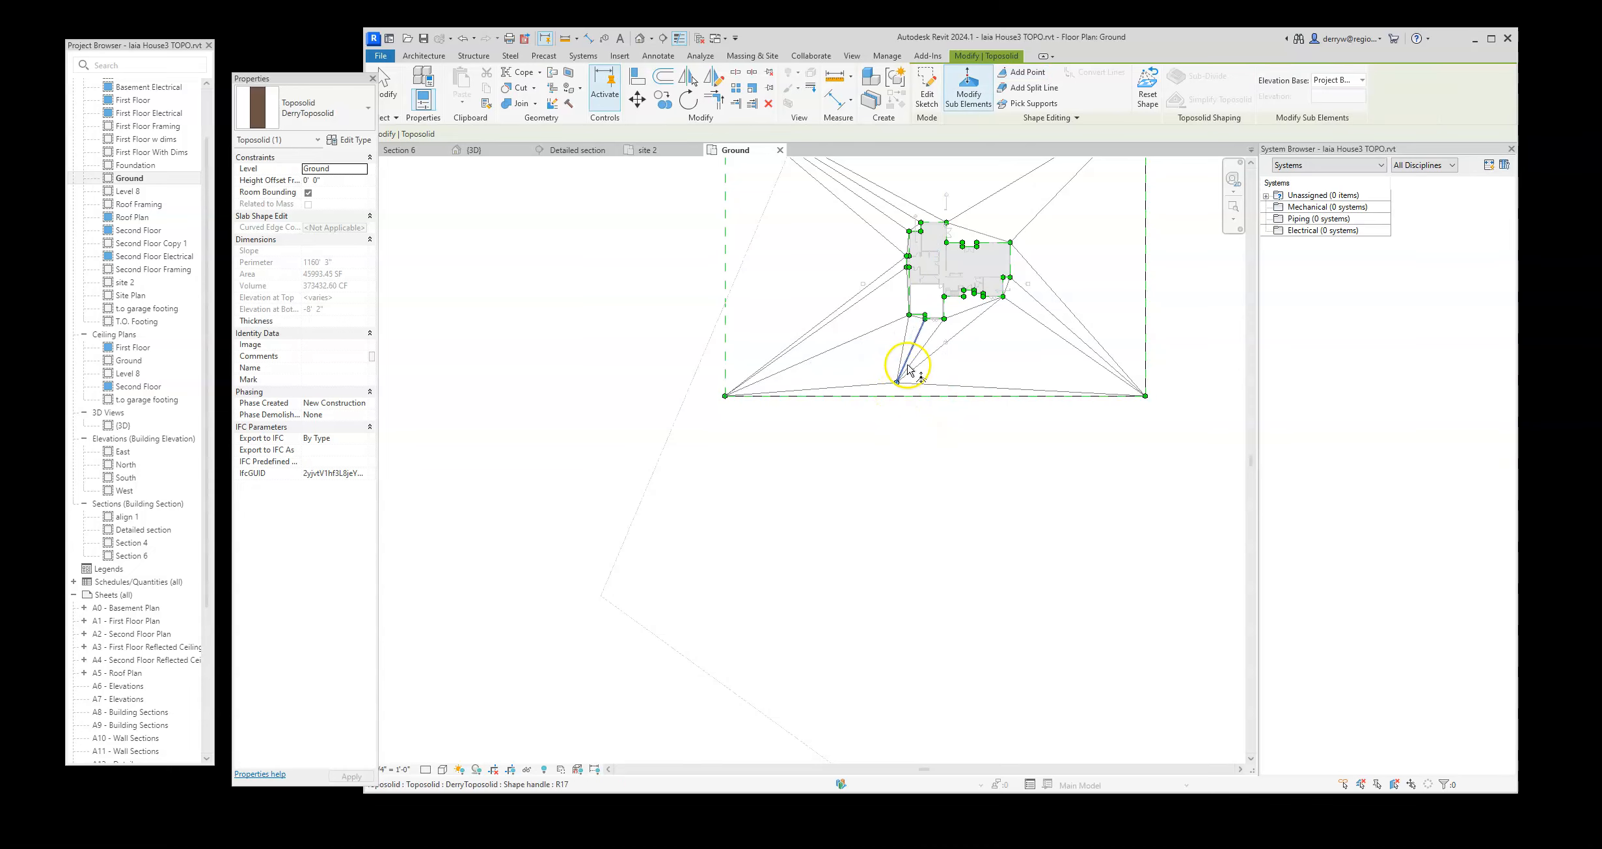
key(Escape)
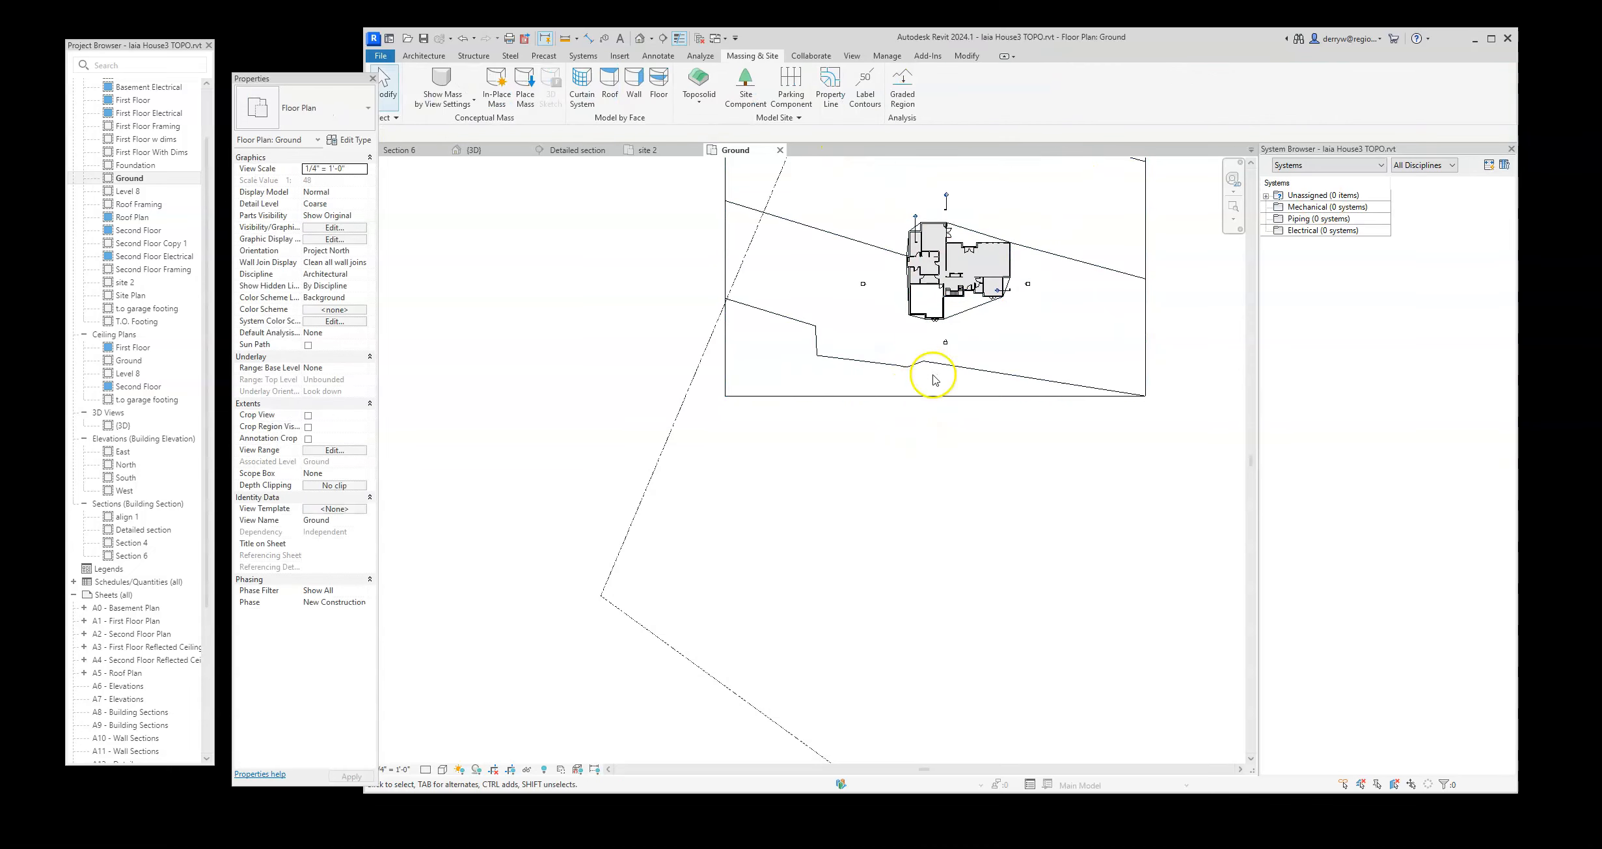
- Examine the reshaped toposolid's contour lines and slopes around the house in the Ground plan and the {3D} view
scroll(934, 379, down, 2)
scroll(957, 364, up, 6)
scroll(944, 329, down, 6)
scroll(914, 323, up, 2)
scroll(911, 322, down, 1)
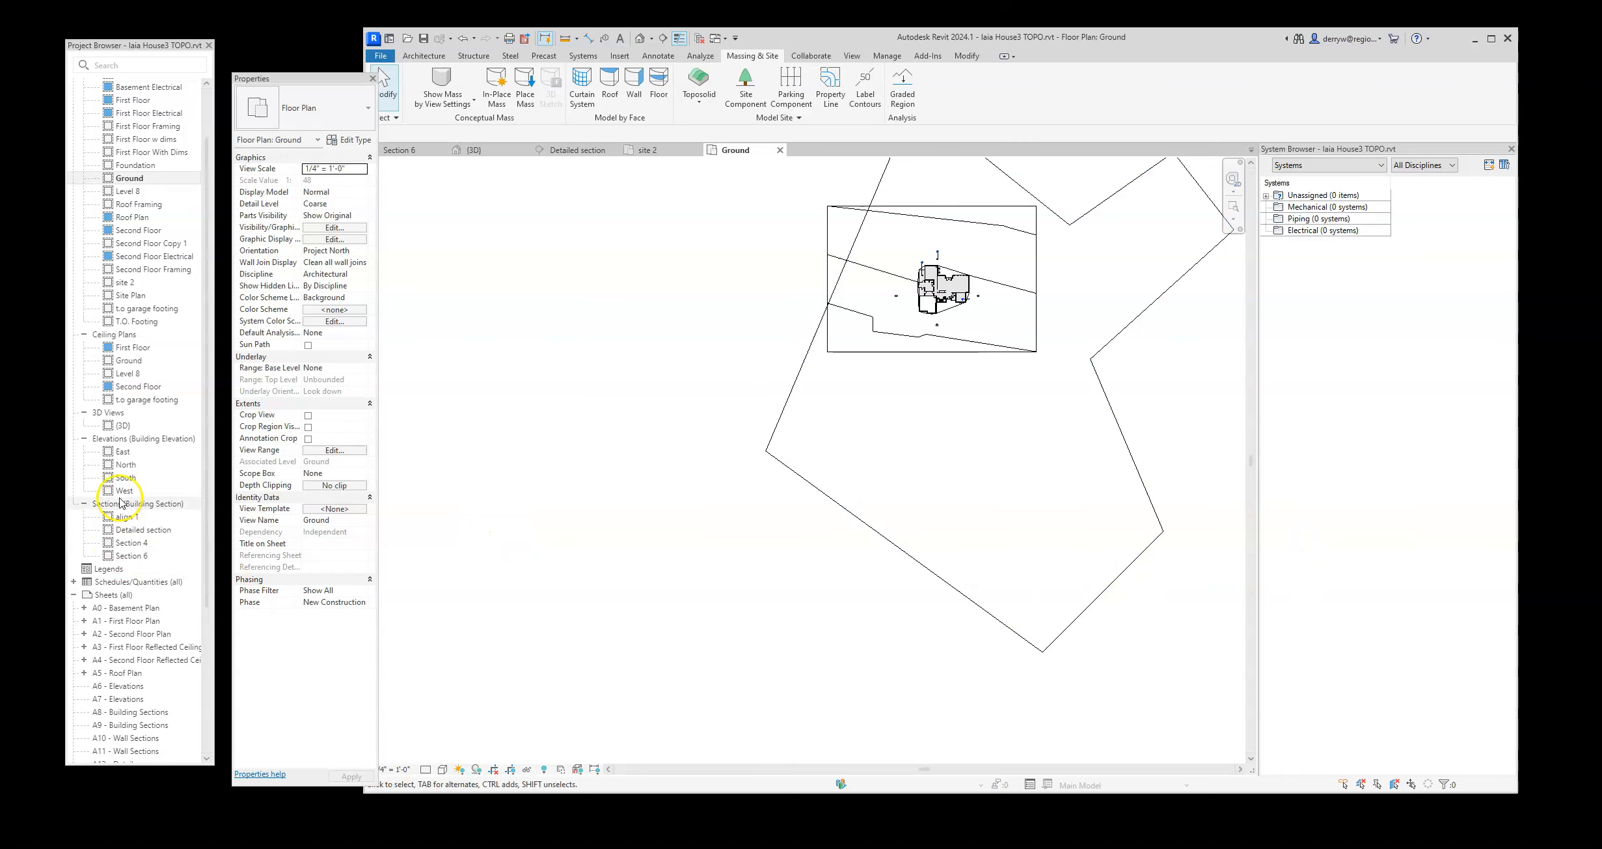
double_click(122, 425)
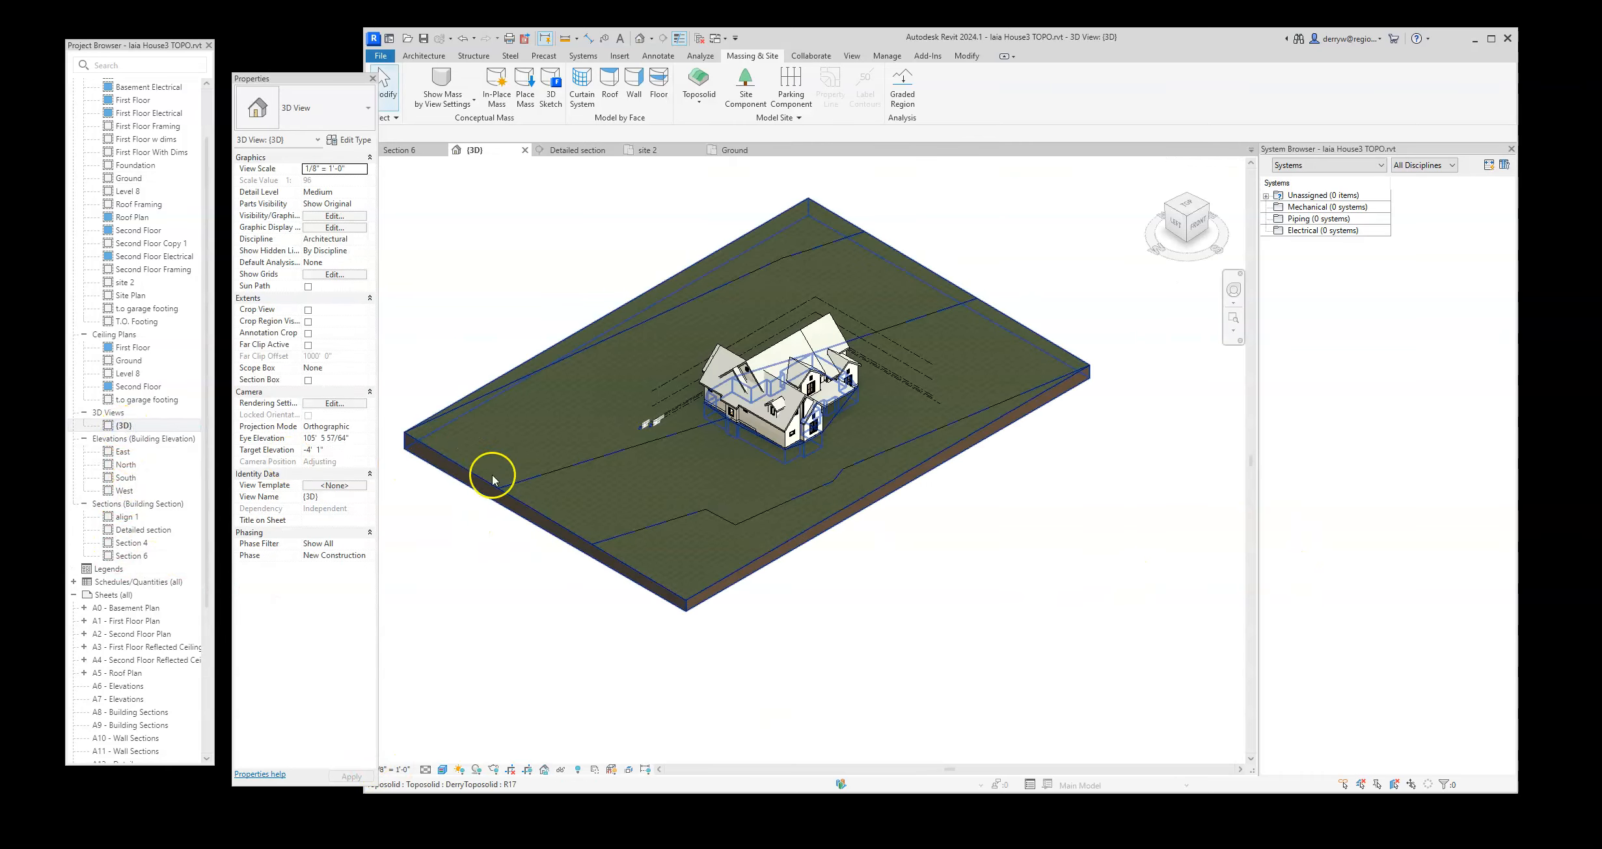
scroll(781, 531, down, 2)
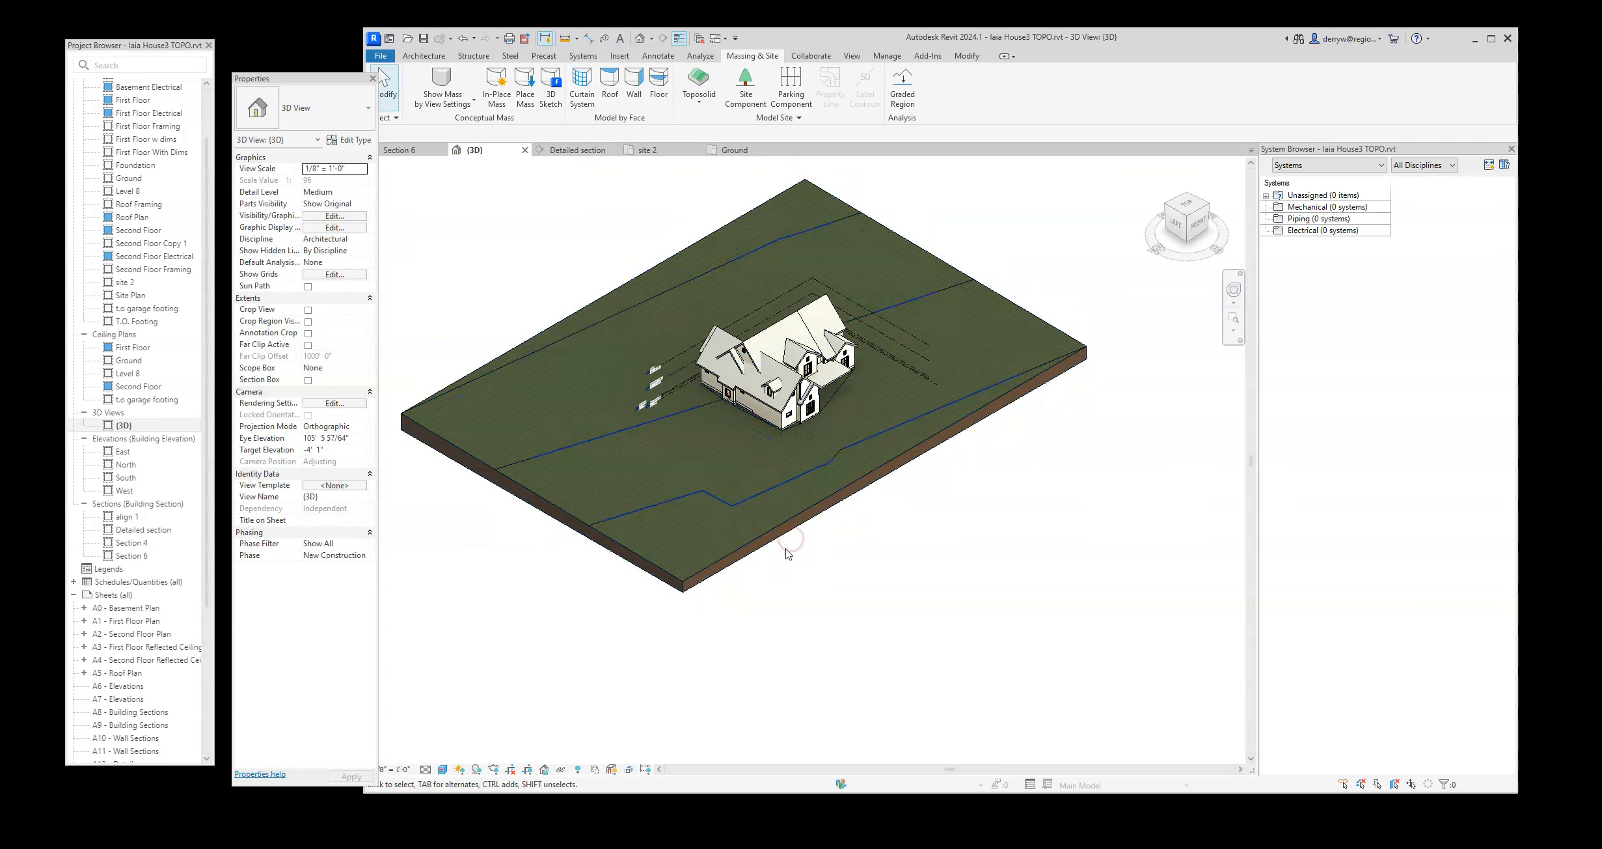
scroll(778, 528, down, 1)
middle_drag(766, 514, 768, 512)
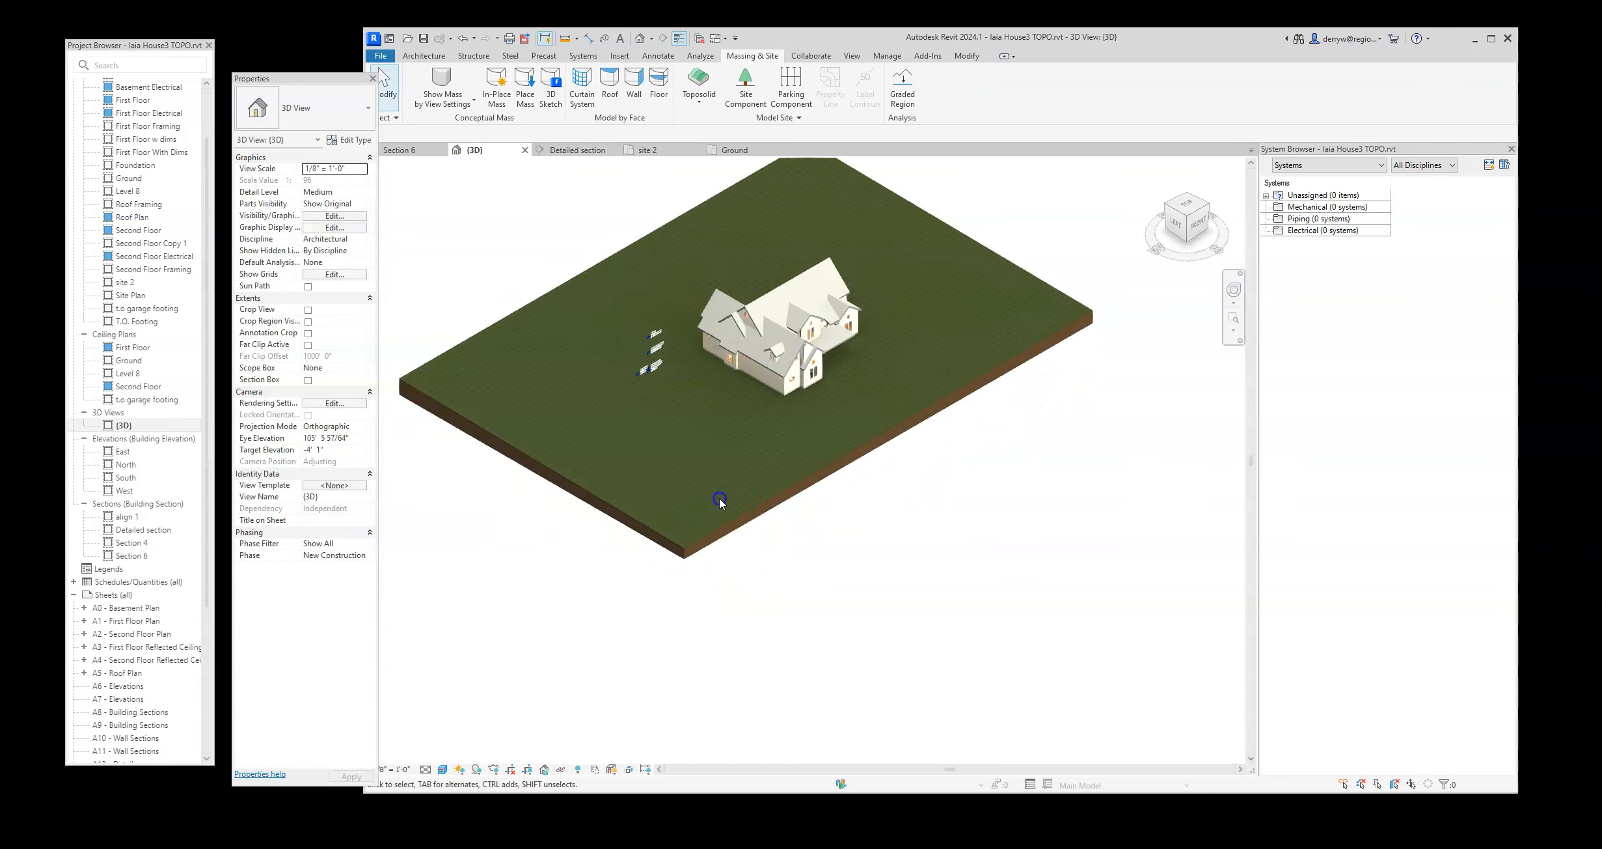
scroll(745, 448, up, 1)
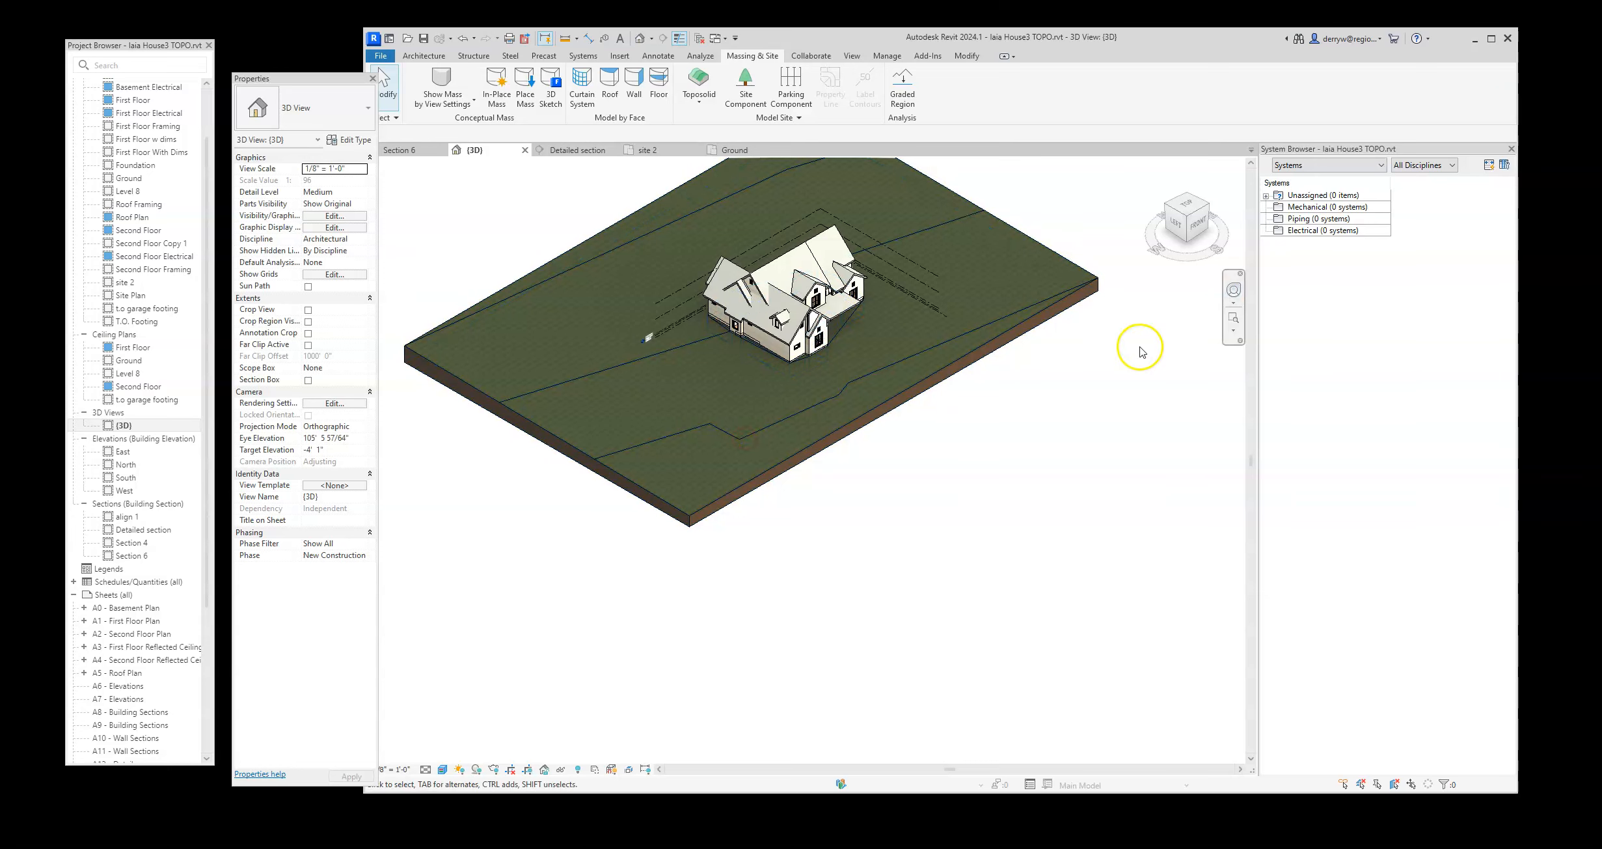
shift+middle_drag(1080, 394, 913, 272)
scroll(913, 273, up, 1)
middle_drag(878, 471, 842, 472)
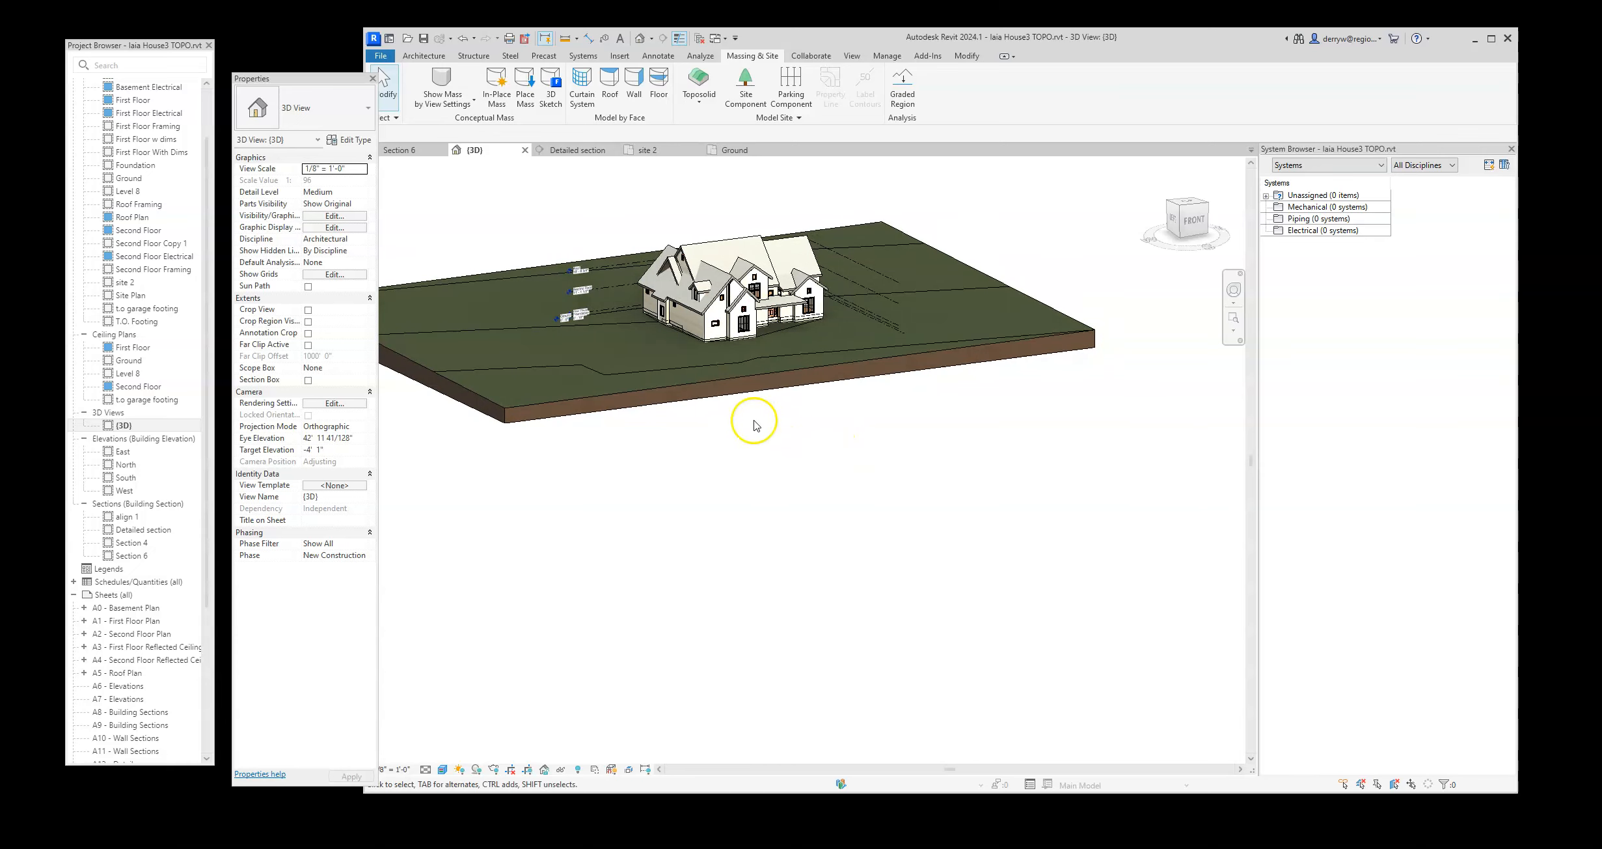
scroll(555, 333, up, 2)
scroll(626, 311, down, 3)
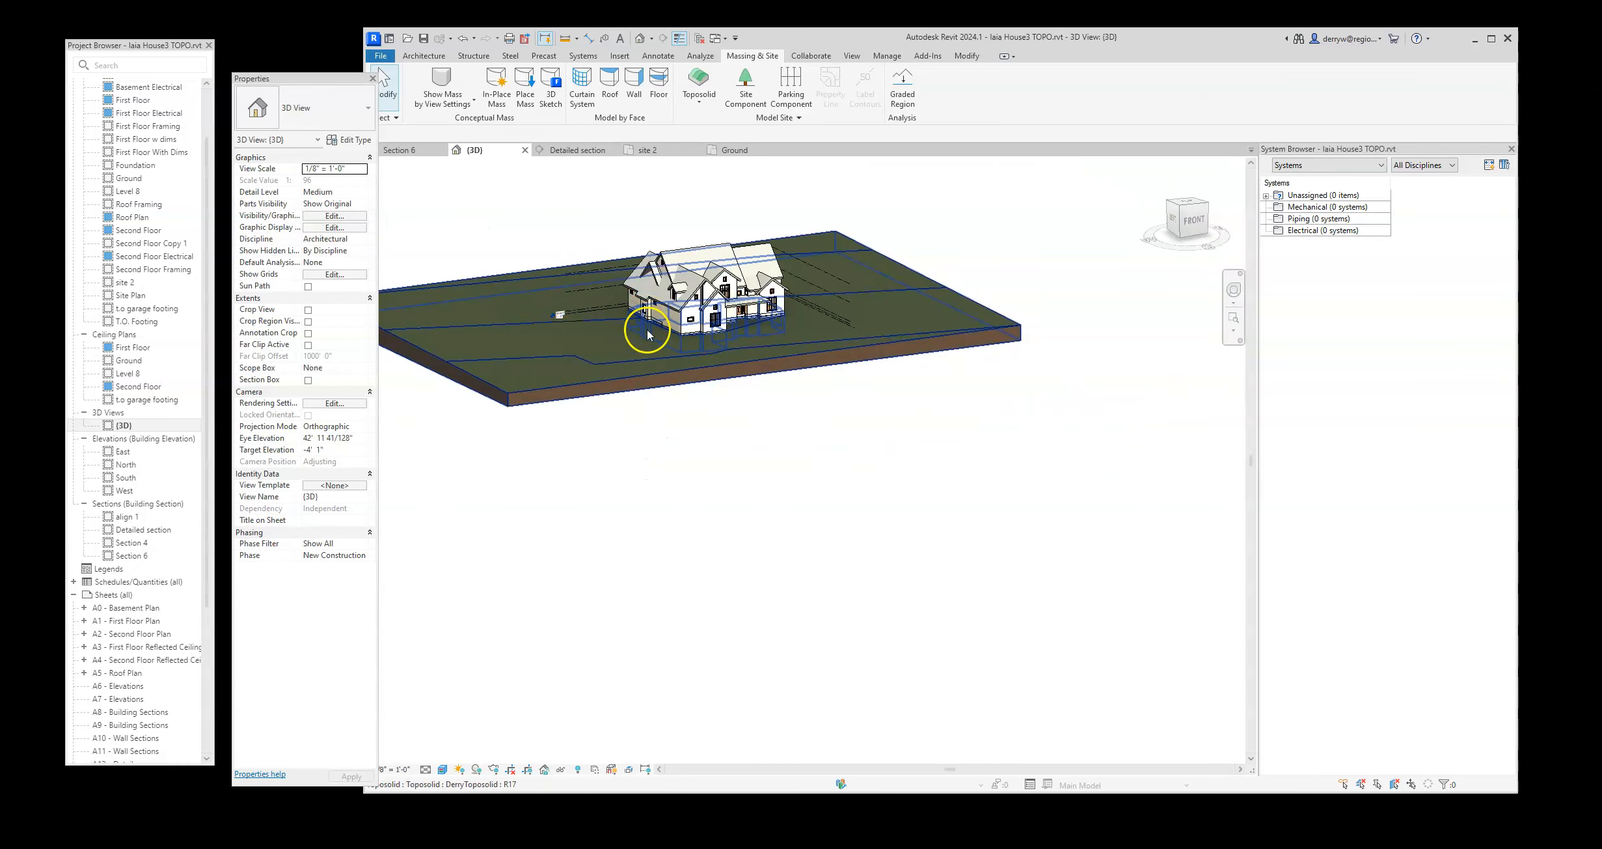
mouse_move(656, 348)
shift+middle_down()
mouse_move(693, 368)
mouse_move(661, 358)
shift+middle_up()
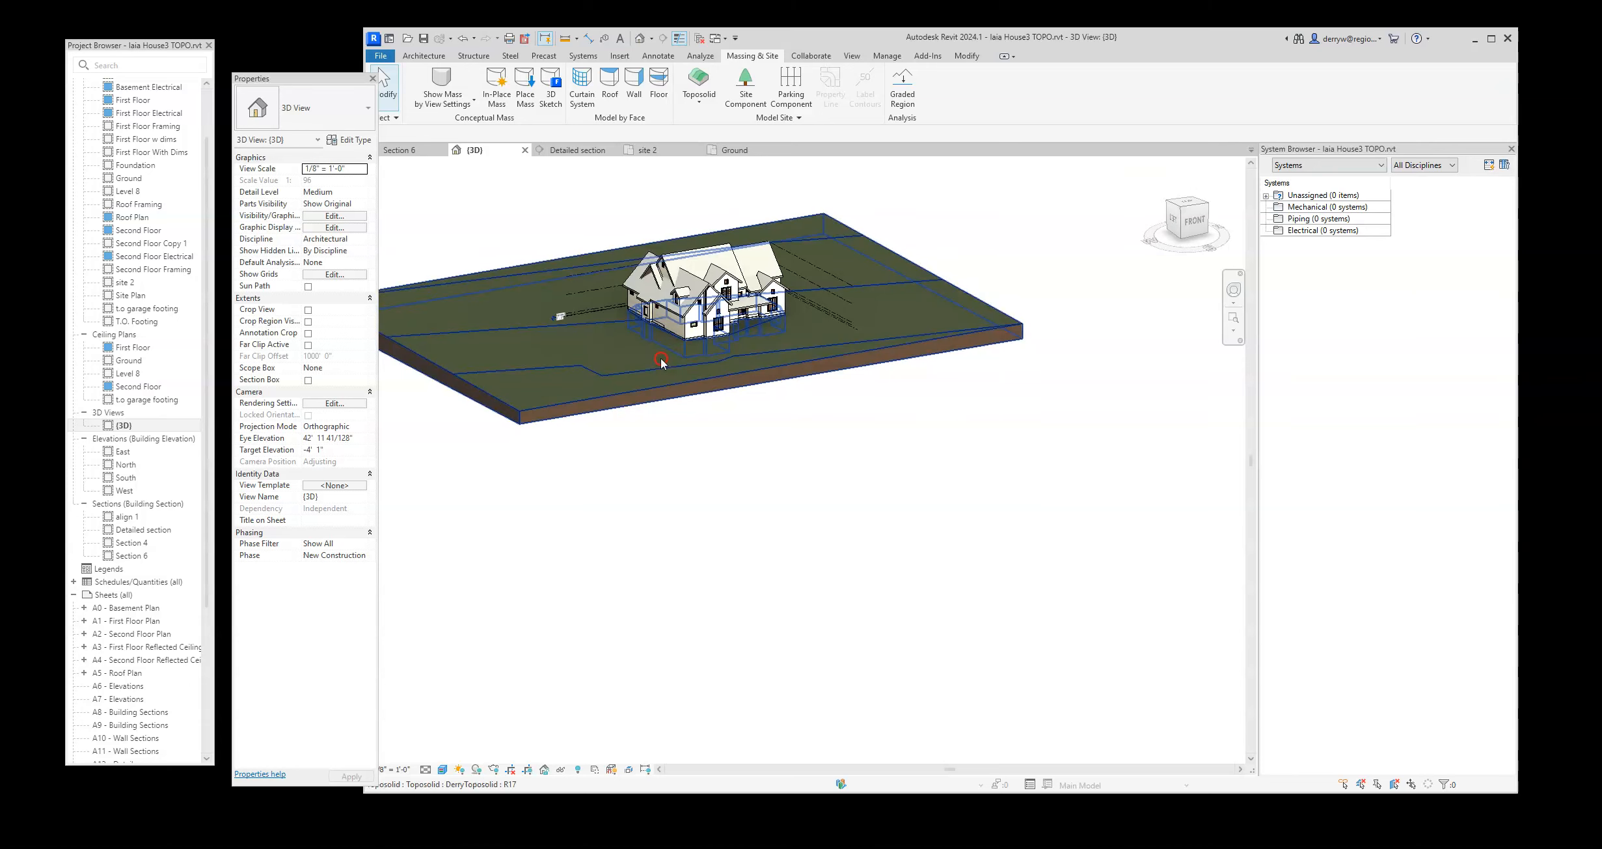